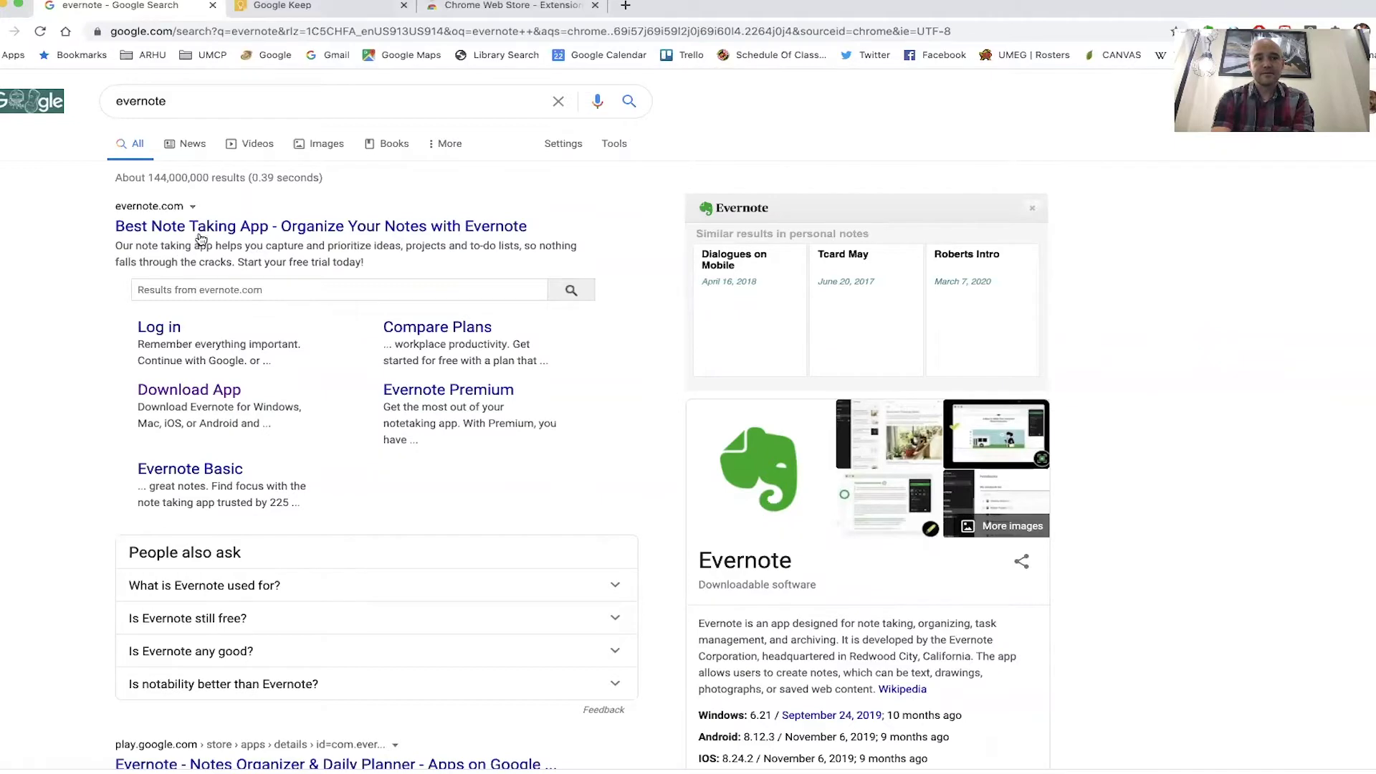
- Open evernote.com, dismiss the 40% Premium popup, and switch to the Evernote desktop app
{"action": "left_click", "coordinate": [208, 228]}
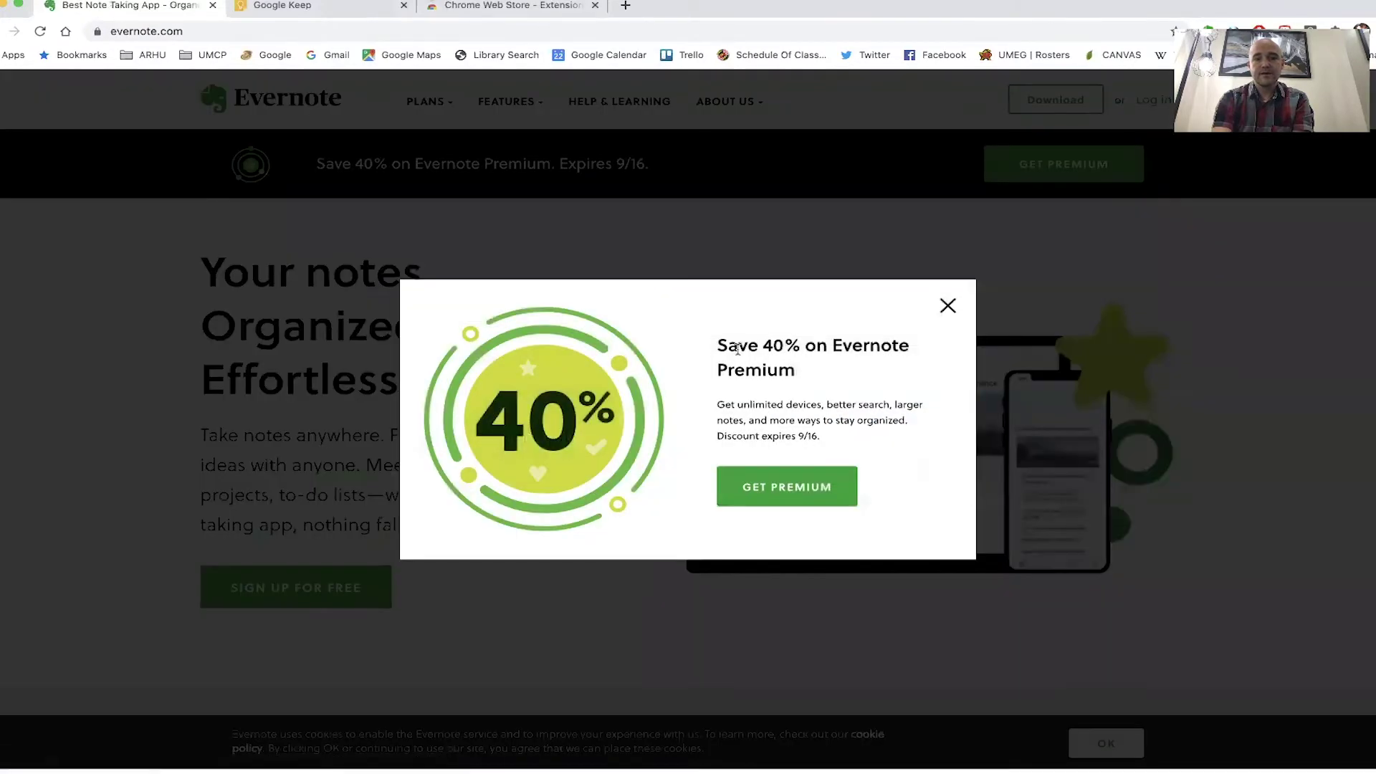
{"action": "left_click", "coordinate": [951, 305]}
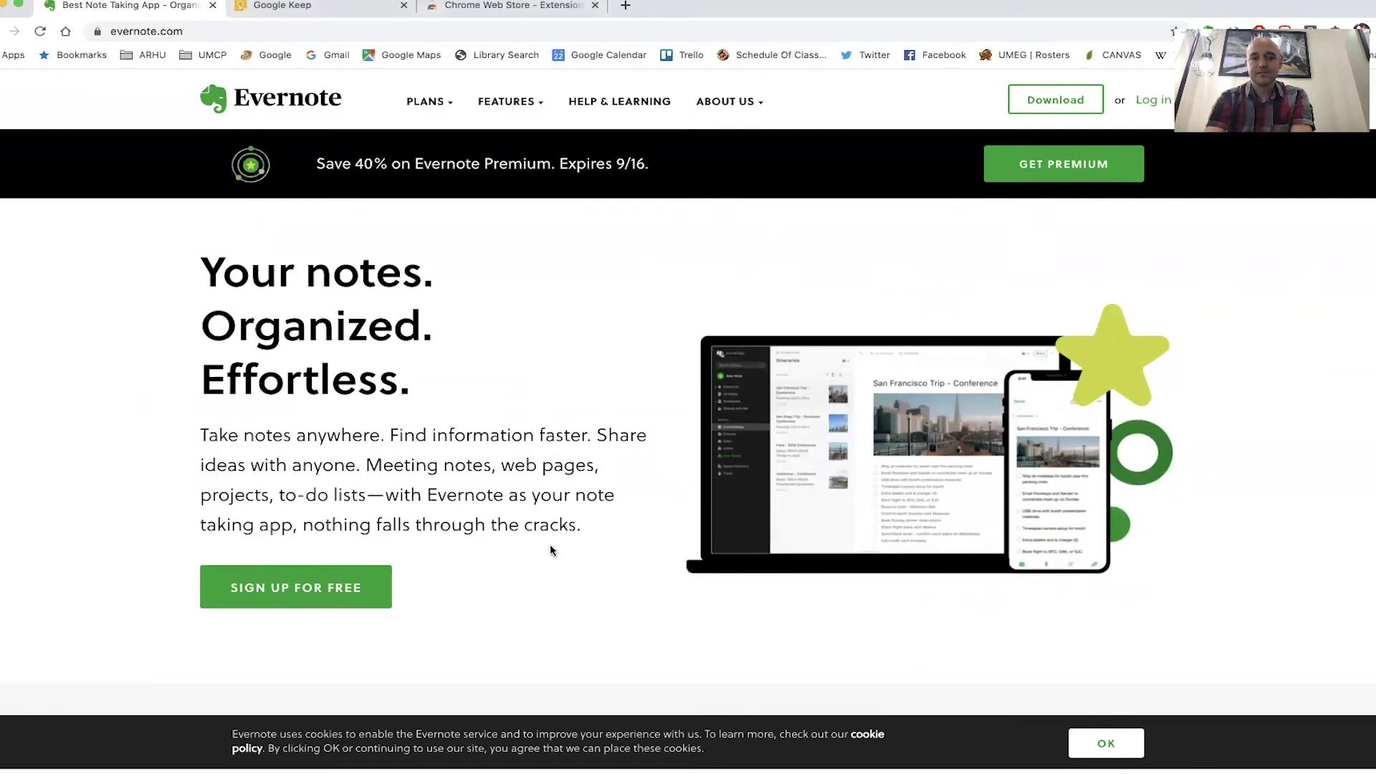
{"action": "scroll", "coordinate": [551, 548], "scroll_direction": "down", "scroll_amount": 1}
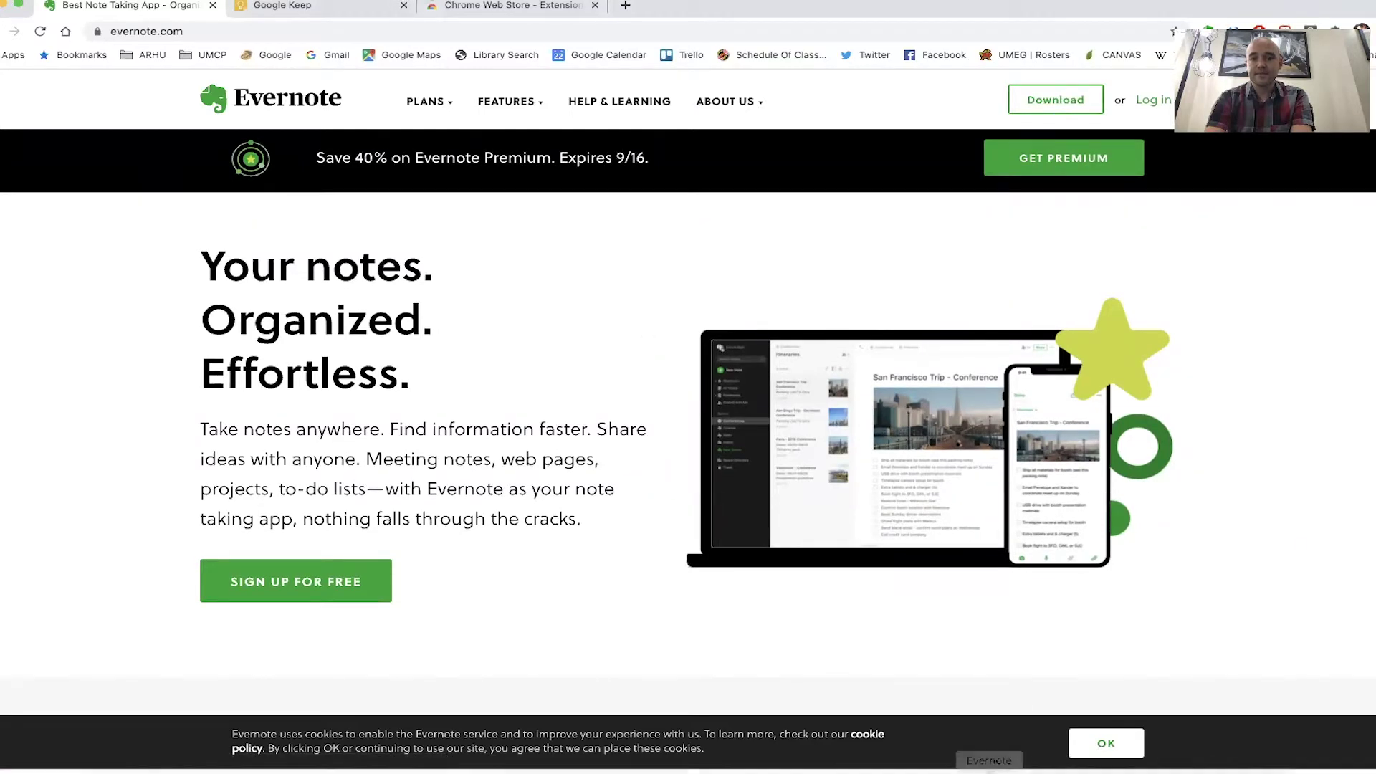
{"action": "left_click", "coordinate": [989, 764]}
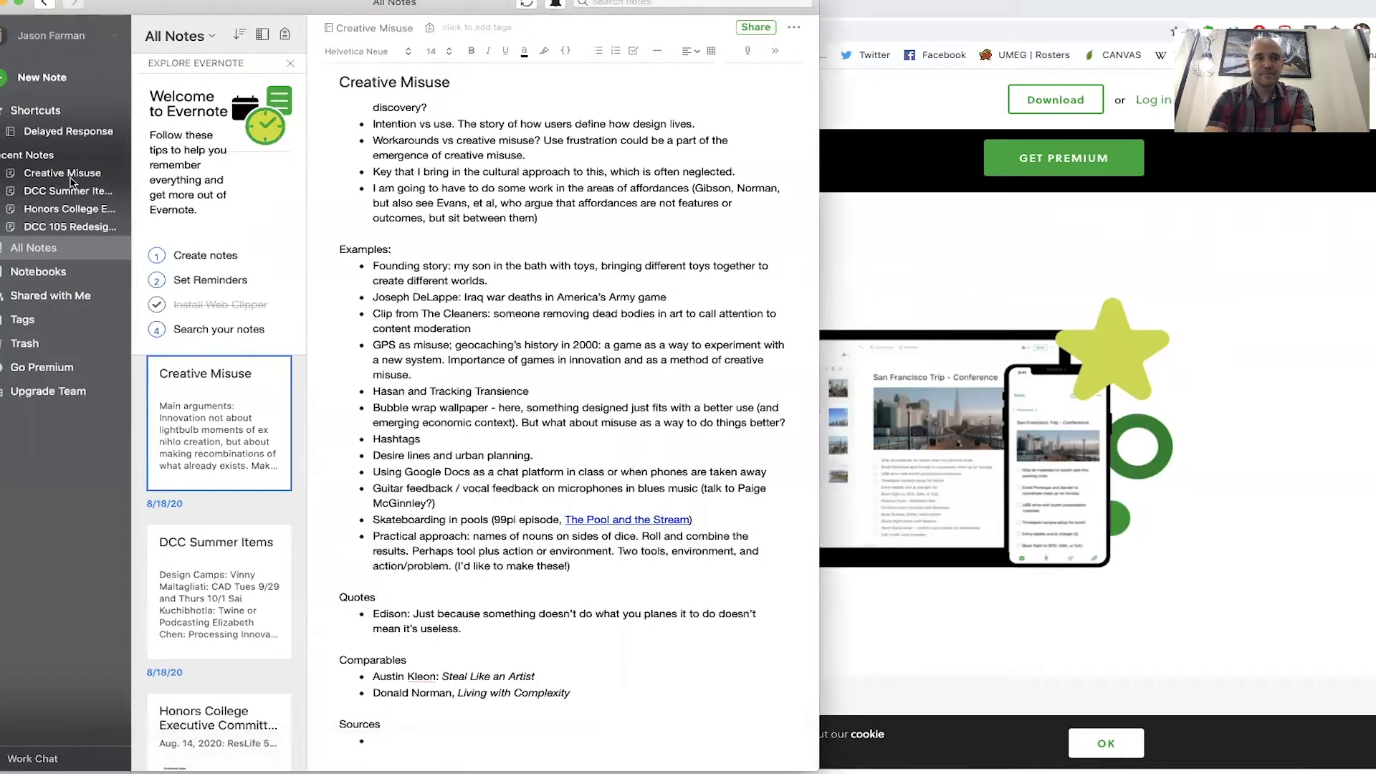
- From the Notebooks list, create a private notebook named 'DCC 105' and open it
{"action": "left_click", "coordinate": [40, 272]}
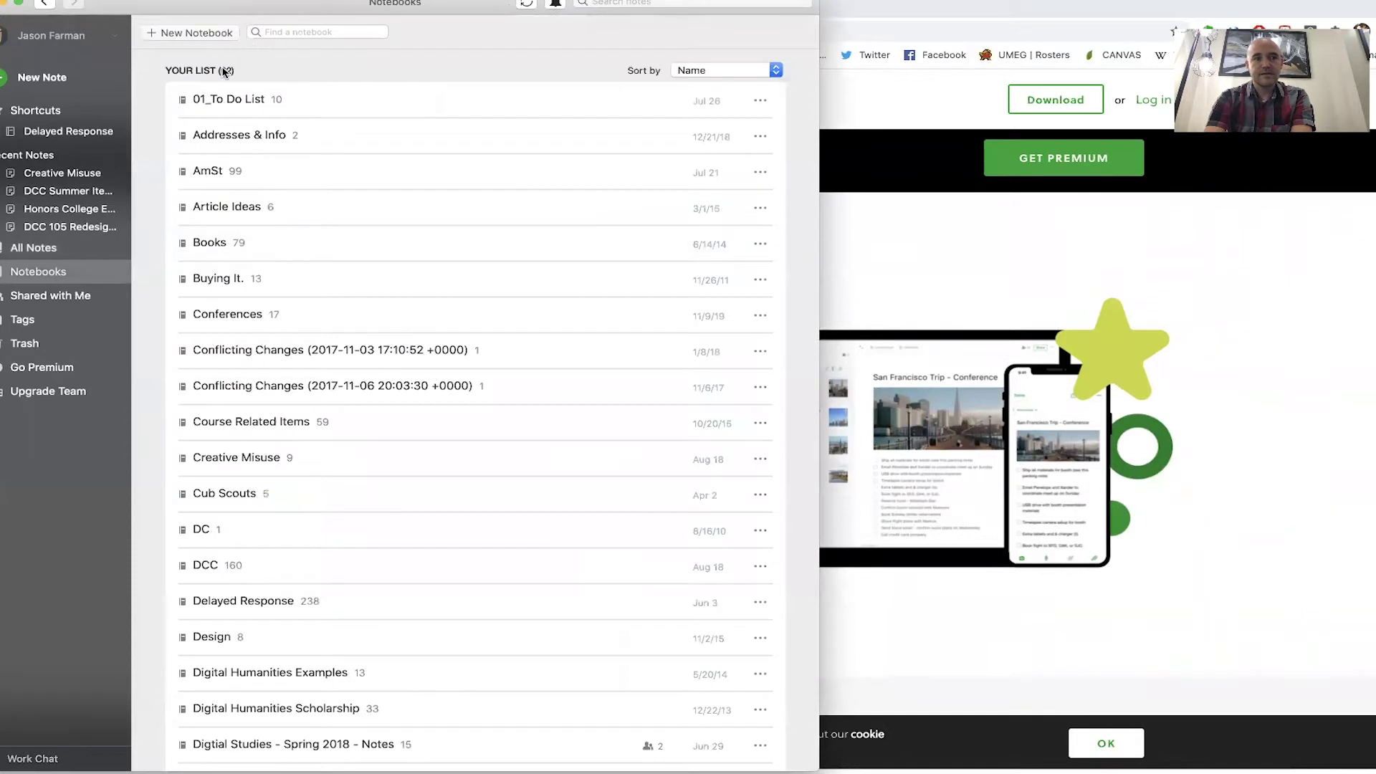
{"action": "left_click", "coordinate": [279, 105]}
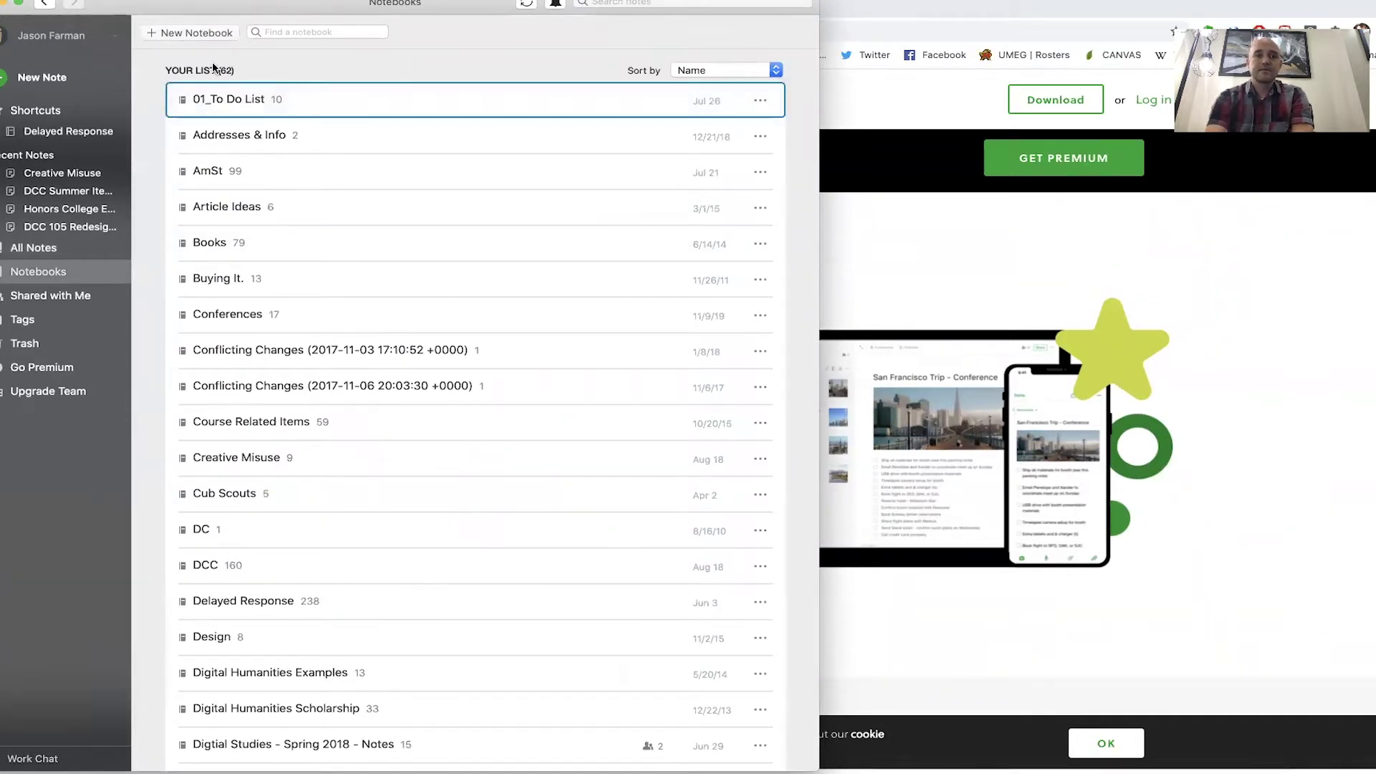
{"action": "left_click", "coordinate": [199, 33]}
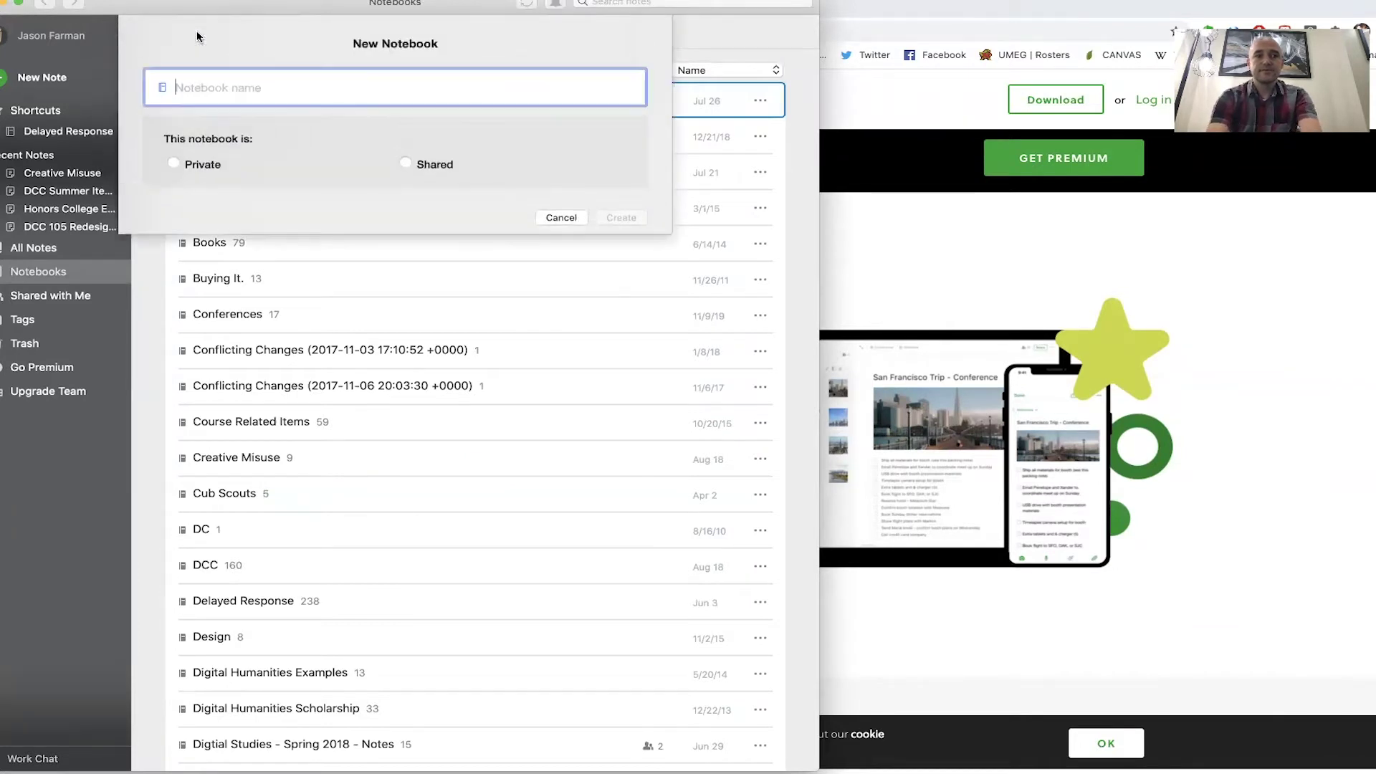
{"action": "type", "text": "DCC 105"}
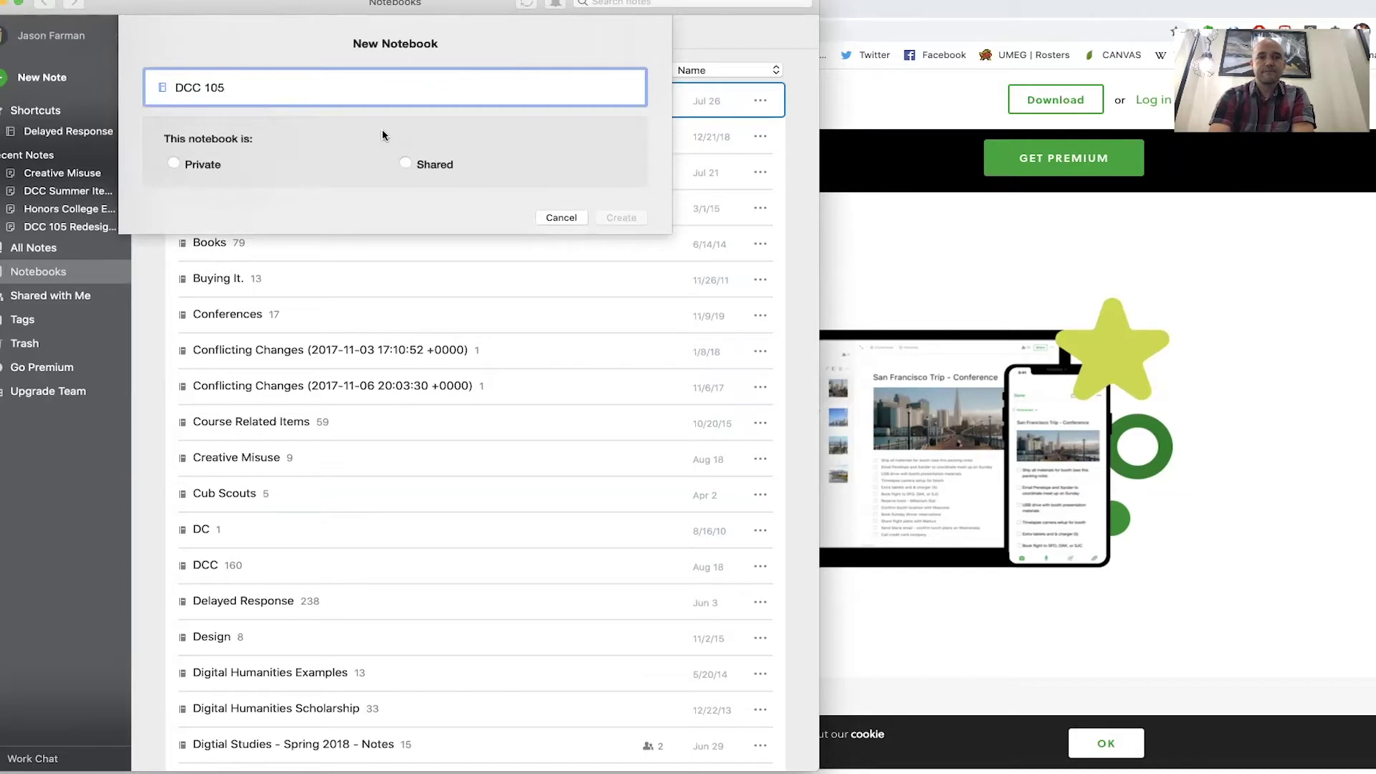
{"action": "left_click", "coordinate": [190, 168]}
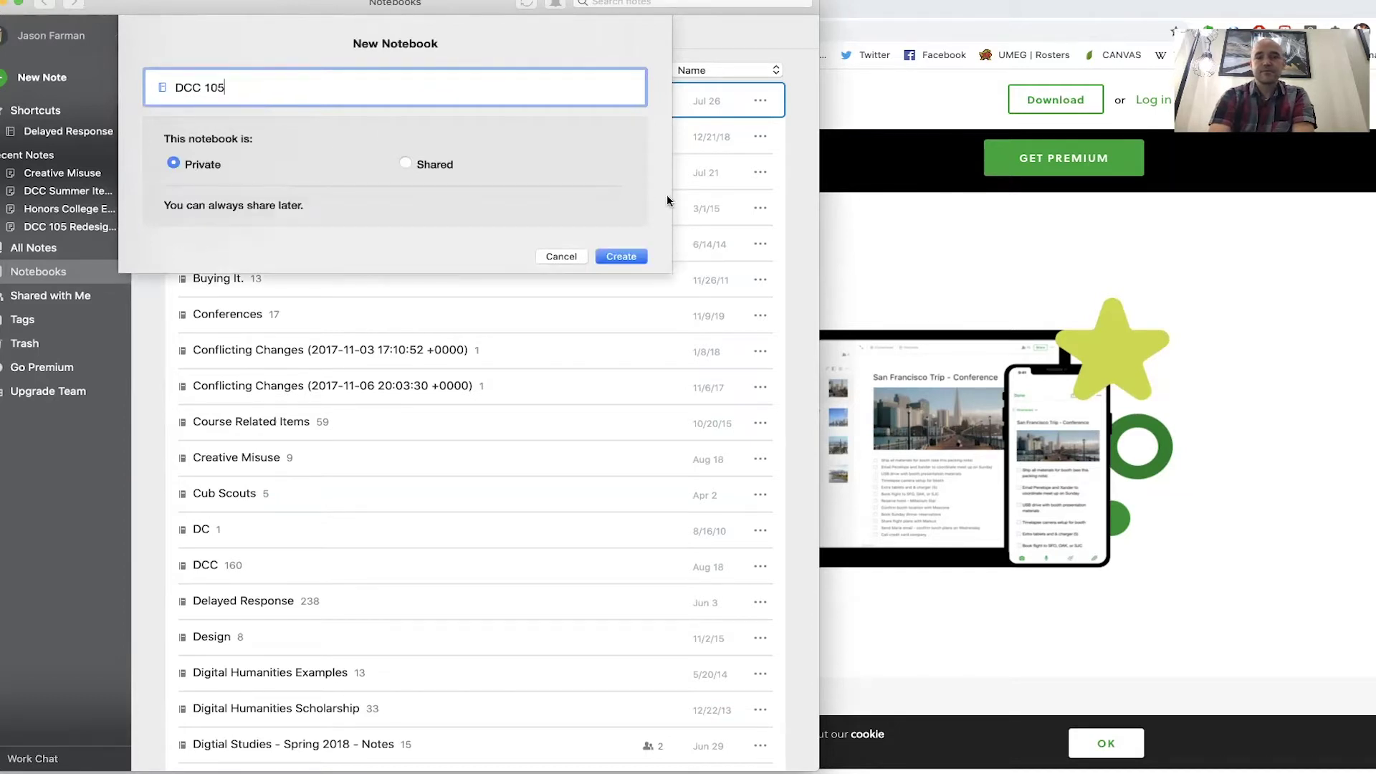
{"action": "left_click", "coordinate": [622, 257]}
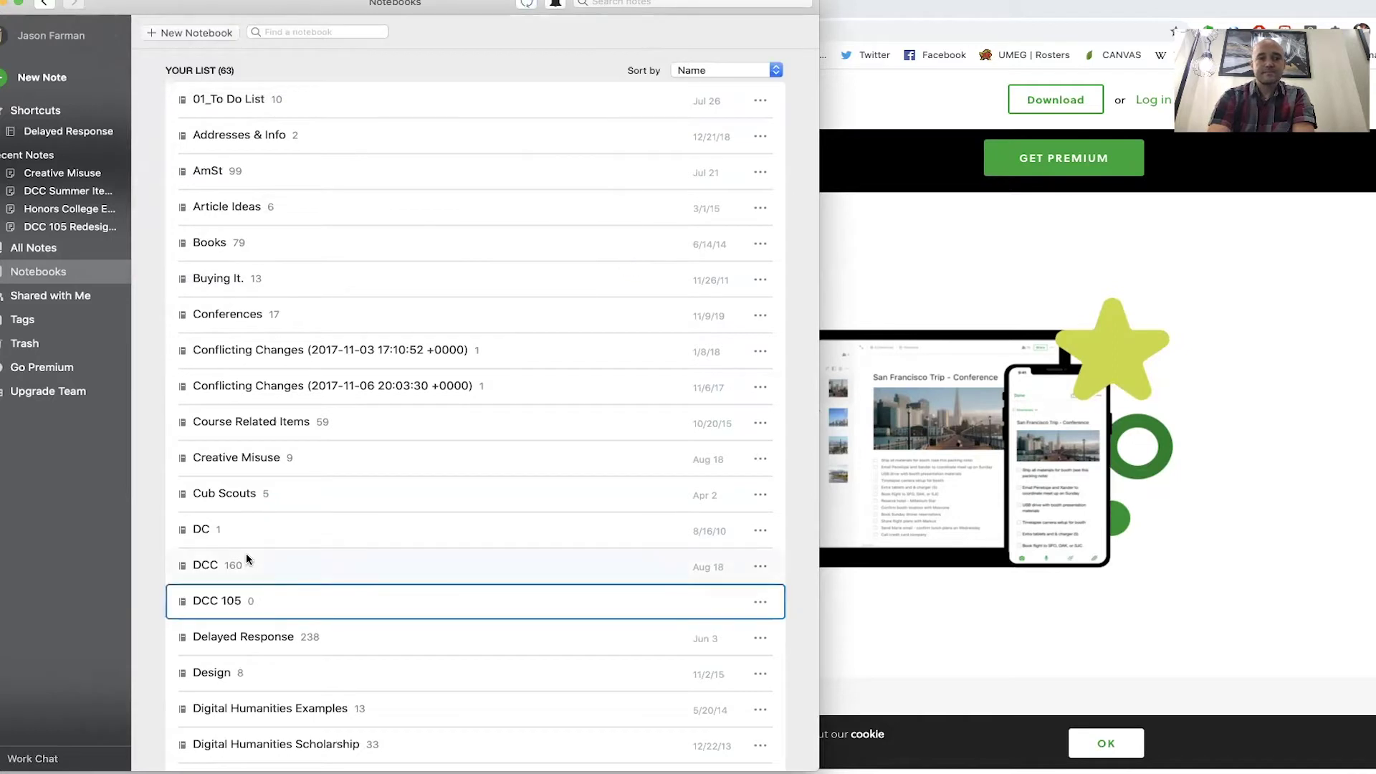
{"action": "left_click", "coordinate": [219, 602]}
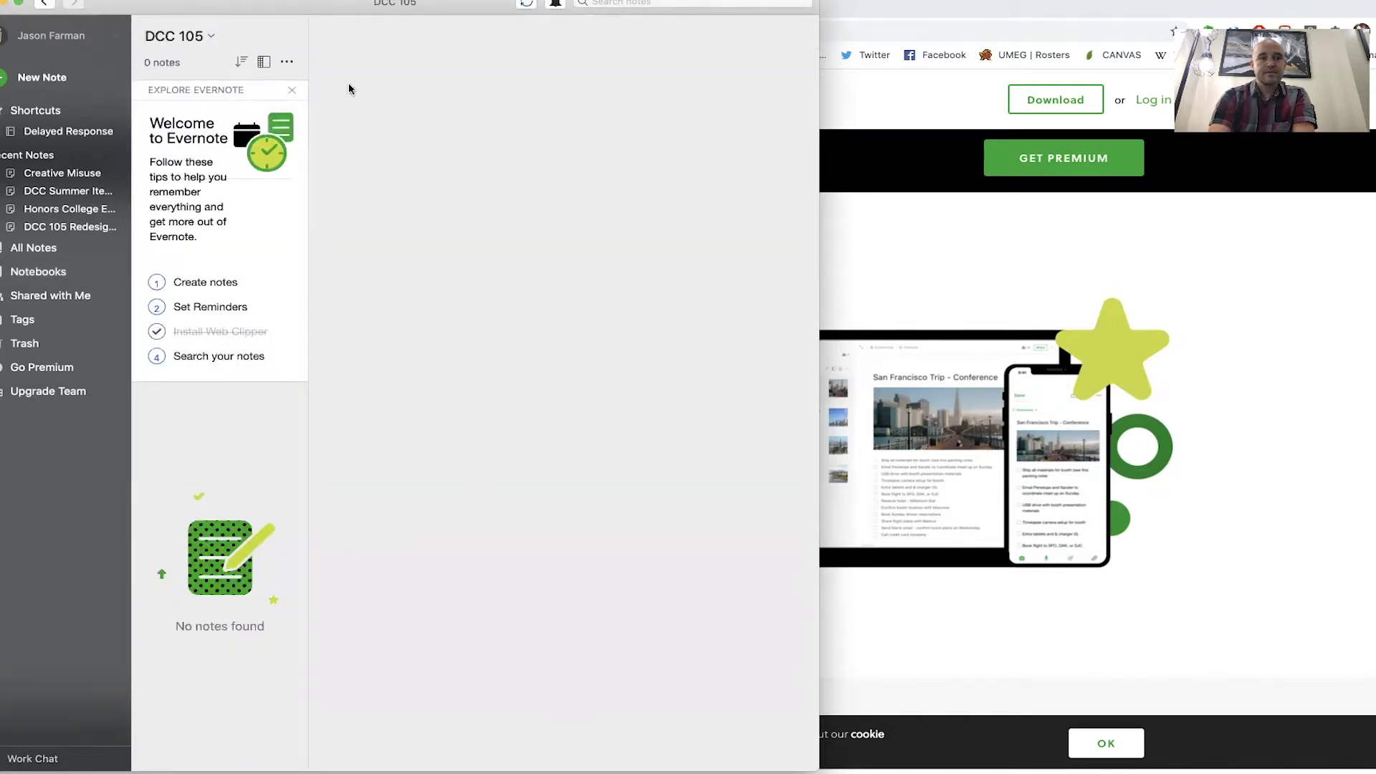
- Add note 'Day 1: Taking Notes' with a video heading and a handwritten-or-digital-notes bullet, denying location access
{"action": "left_click_drag", "start_coordinate": [313, 6], "coordinate": [393, 44]}
{"action": "left_click", "coordinate": [134, 116]}
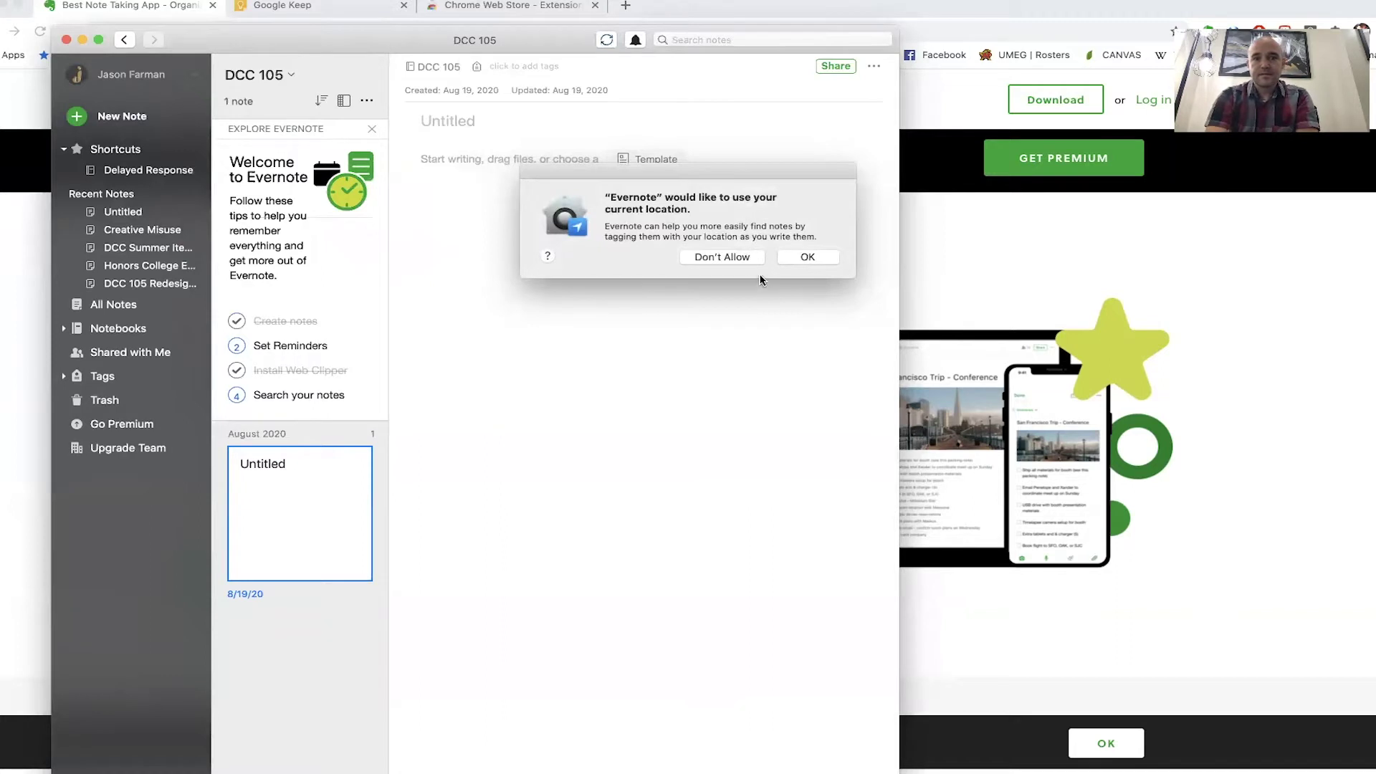
{"action": "left_click", "coordinate": [744, 260]}
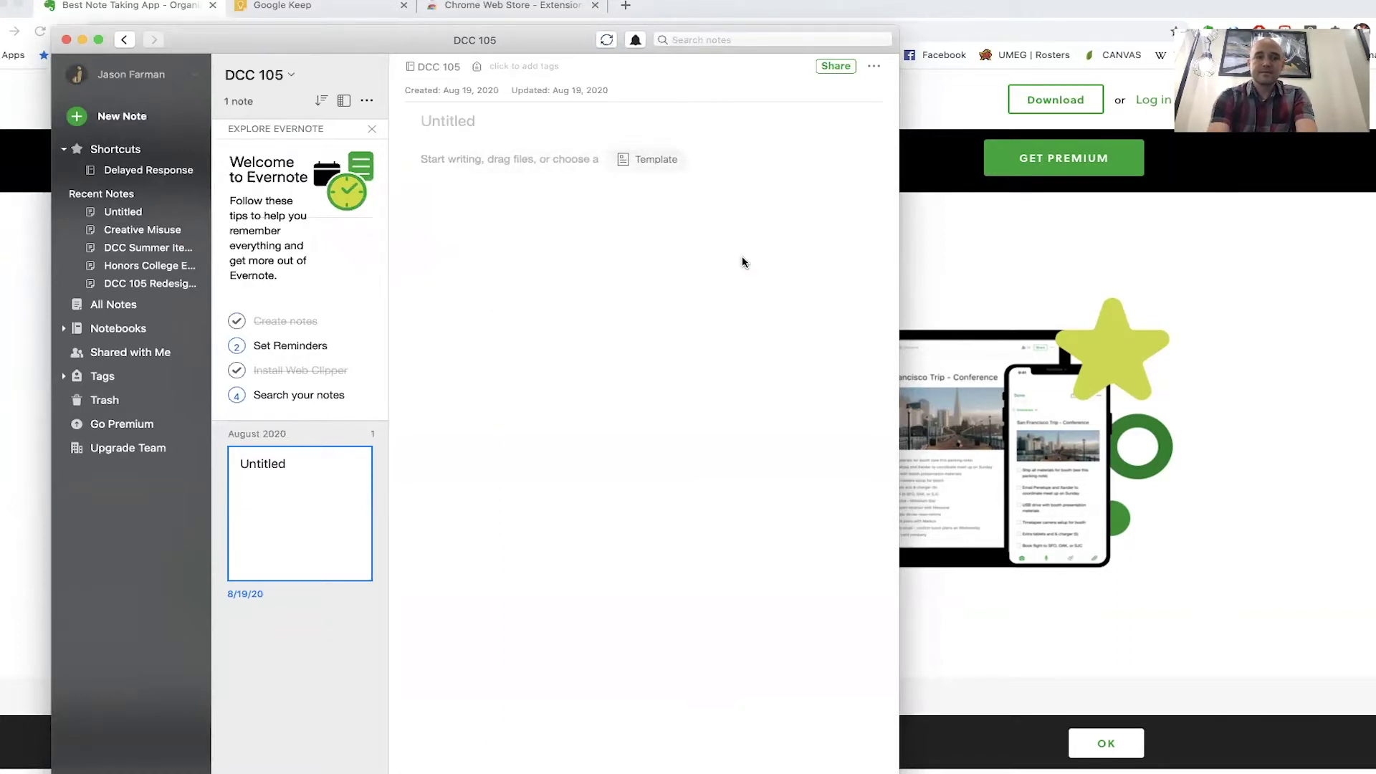
{"action": "type", "text": "Day 1: Taking "}
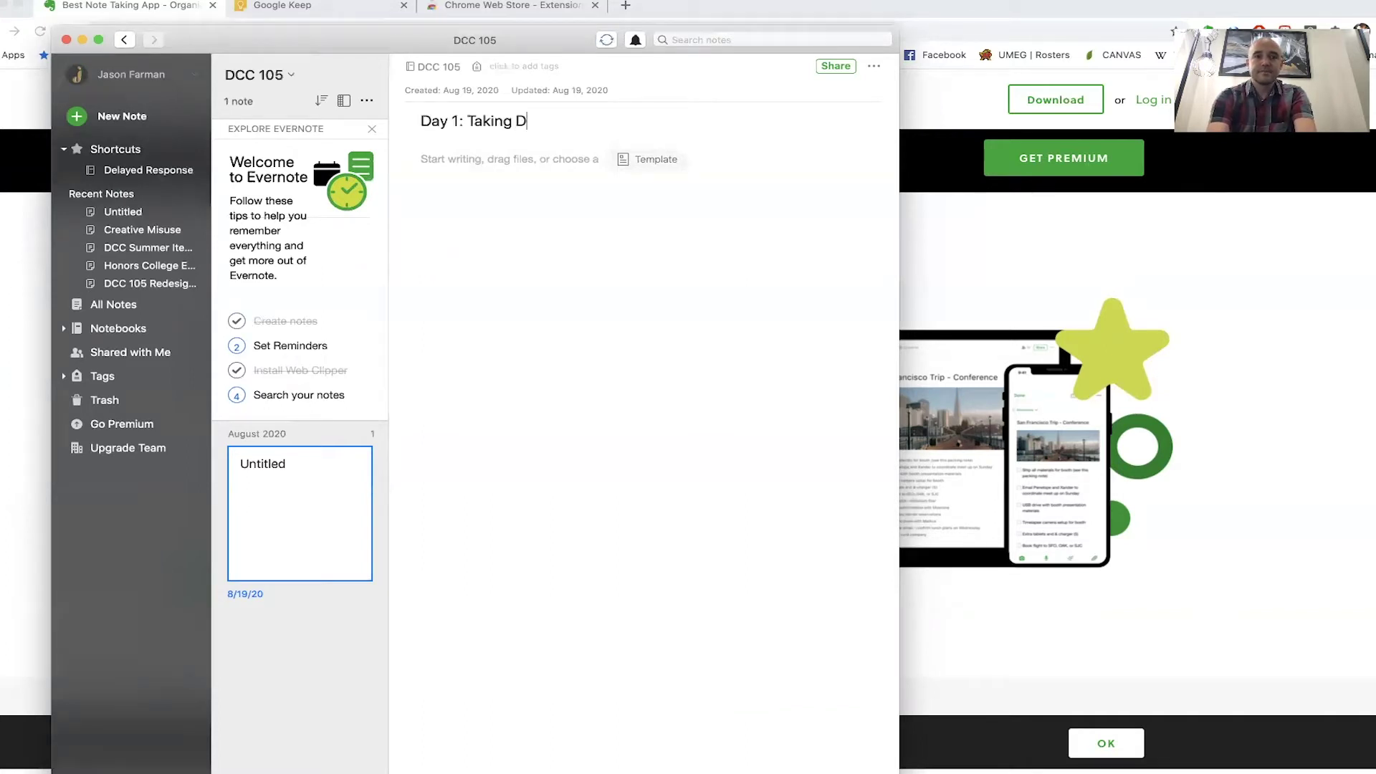
{"action": "type", "text": "Notes"}
{"action": "key", "text": "Return"}
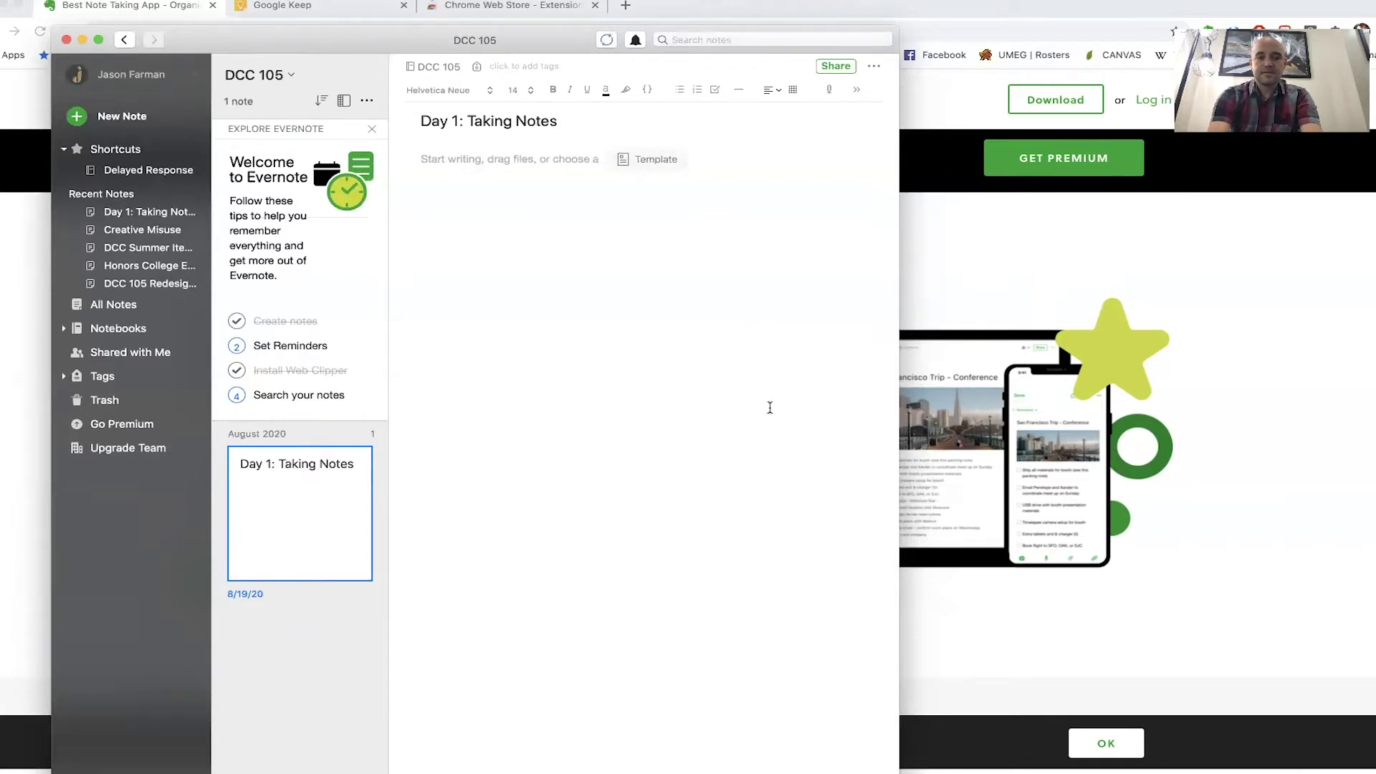
{"action": "type", "text": "Jason’"}
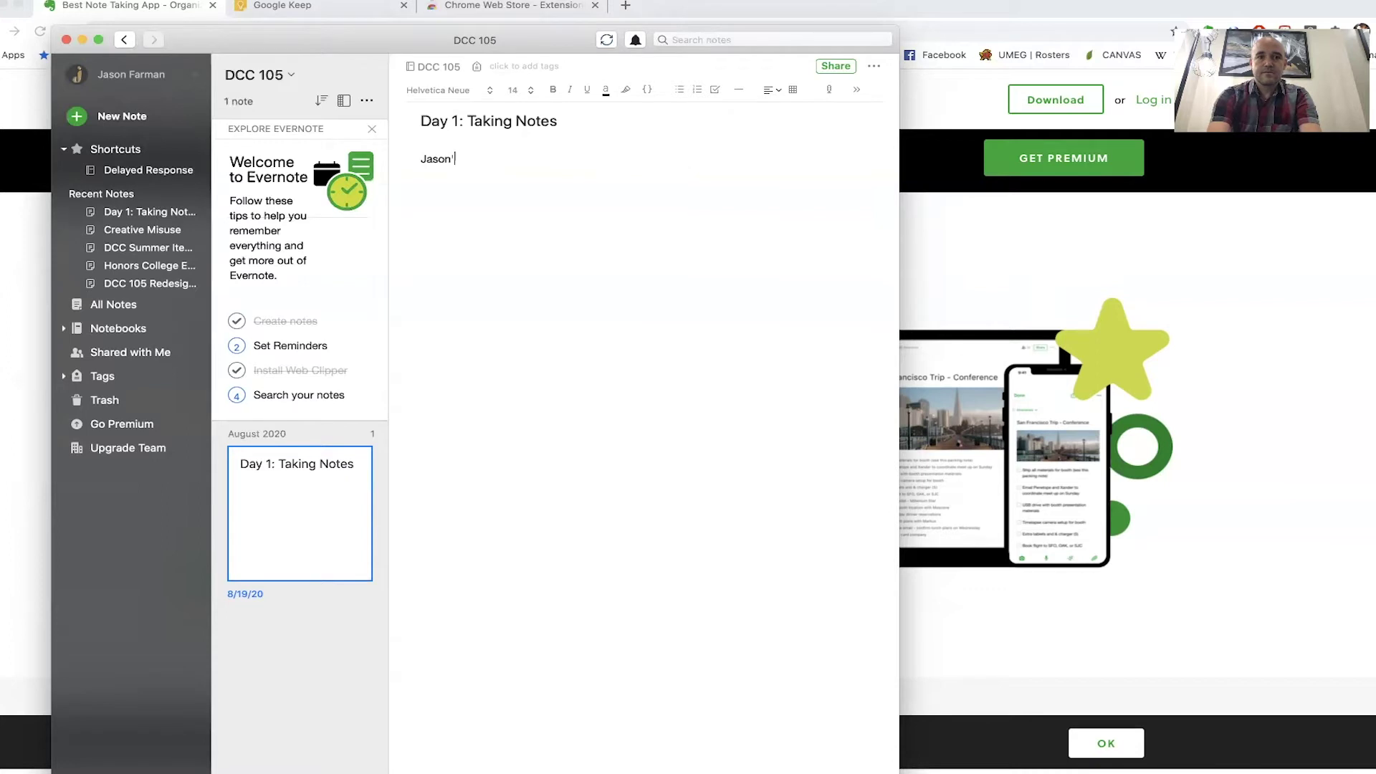
{"action": "type", "text": "'s Video on Taking Notes"}
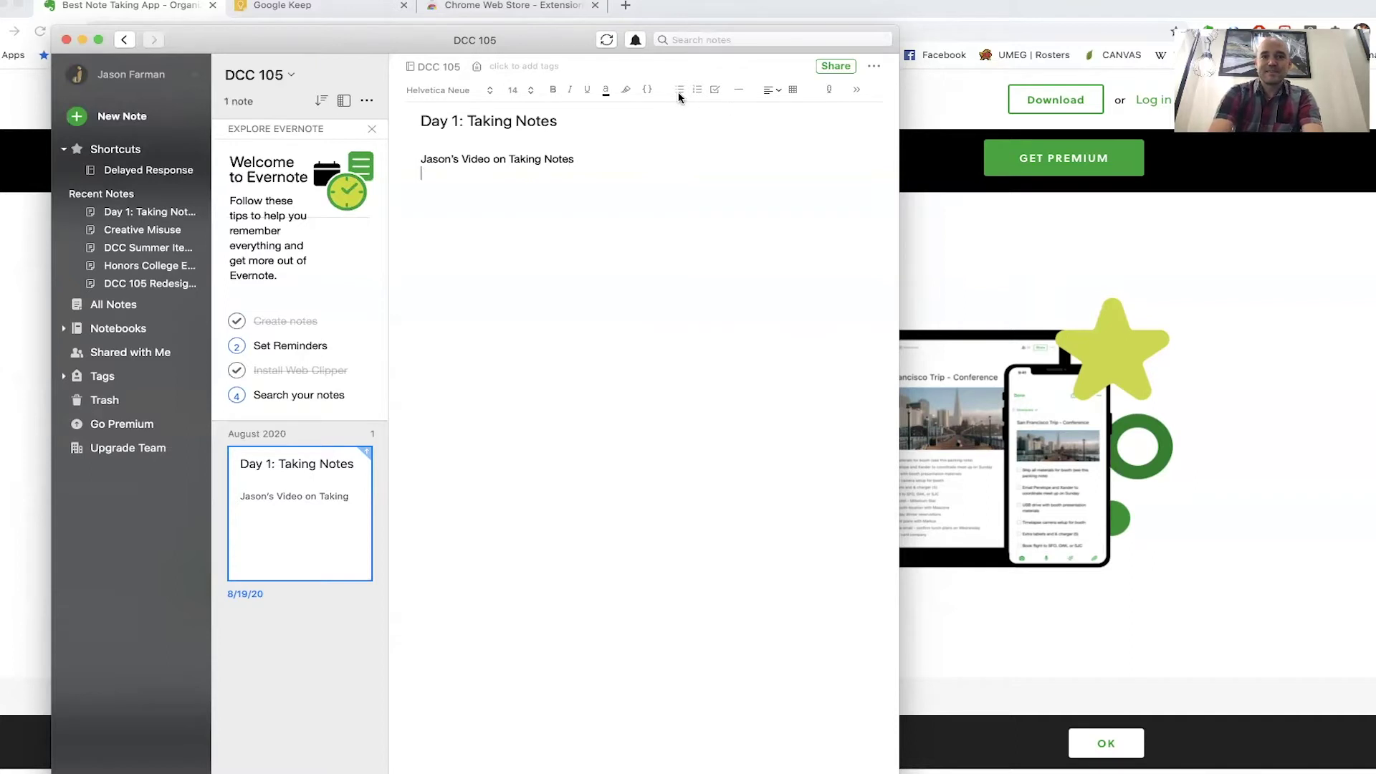
{"action": "type", "text": "You"}
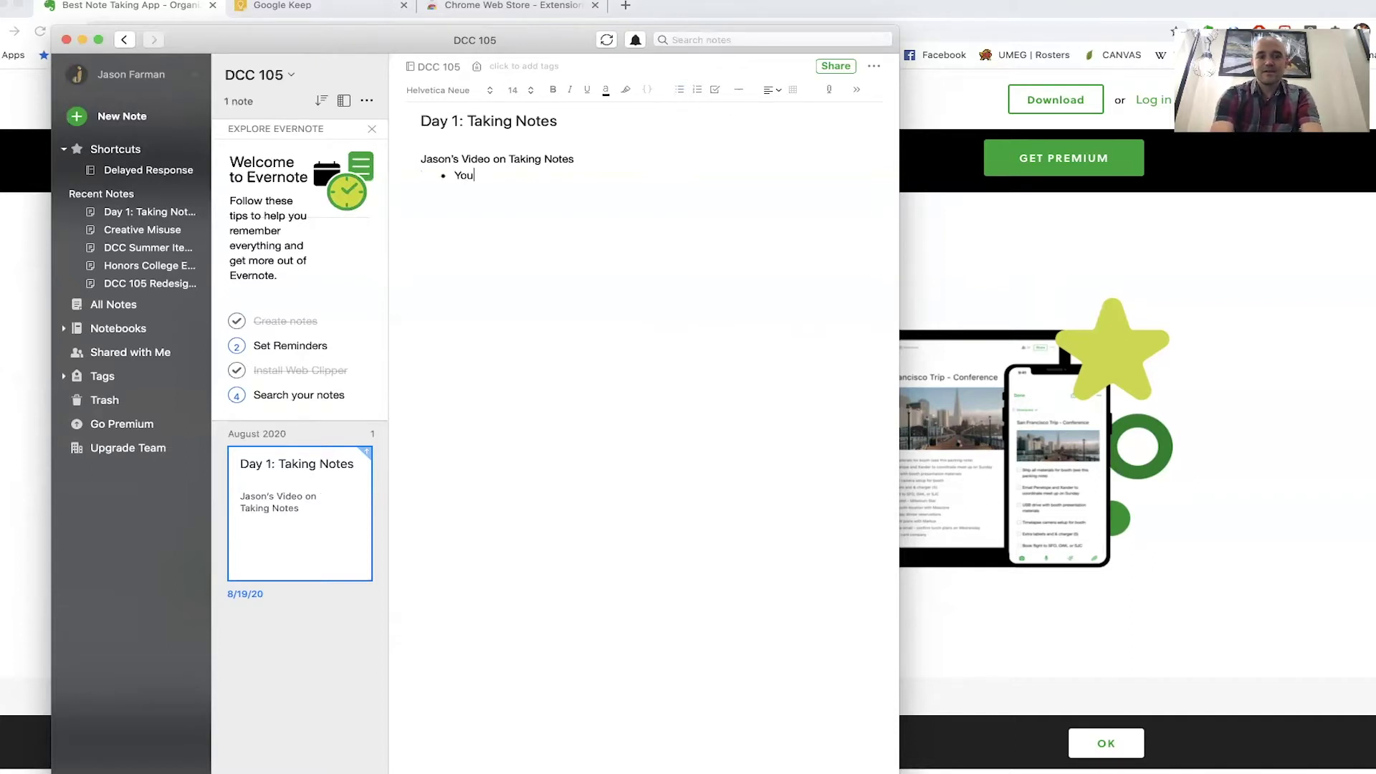
{"action": "type", "text": " can use handwri"}
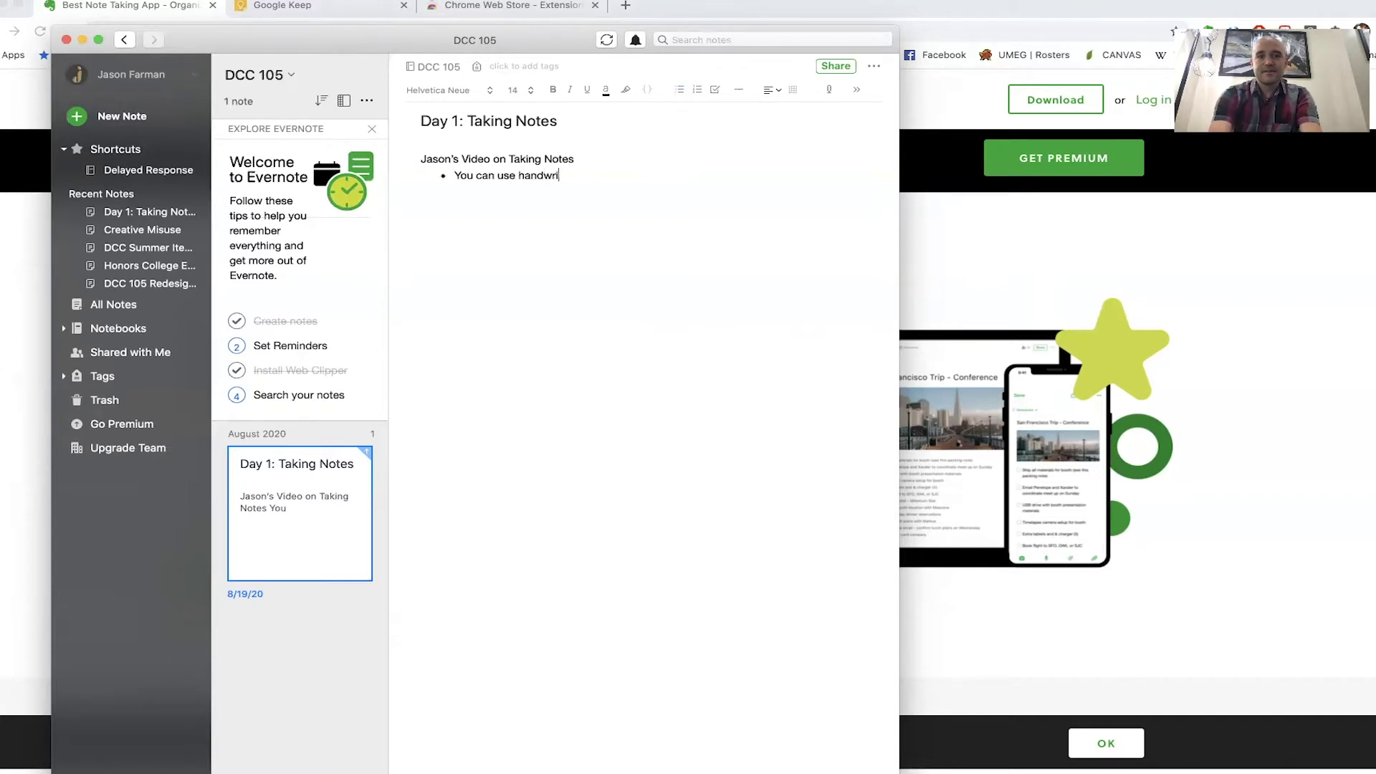
{"action": "type", "text": "tten notes or digi"}
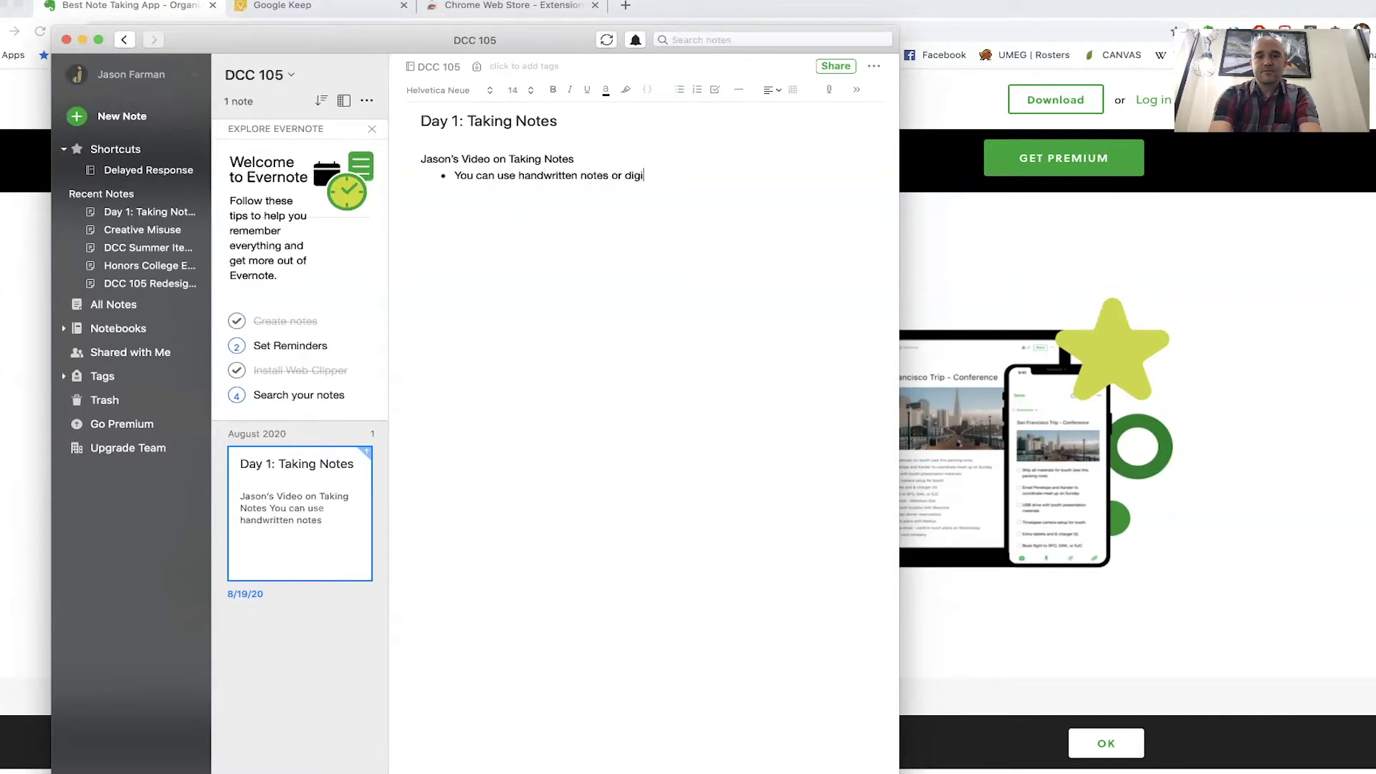
{"action": "type", "text": "tal notes in "}
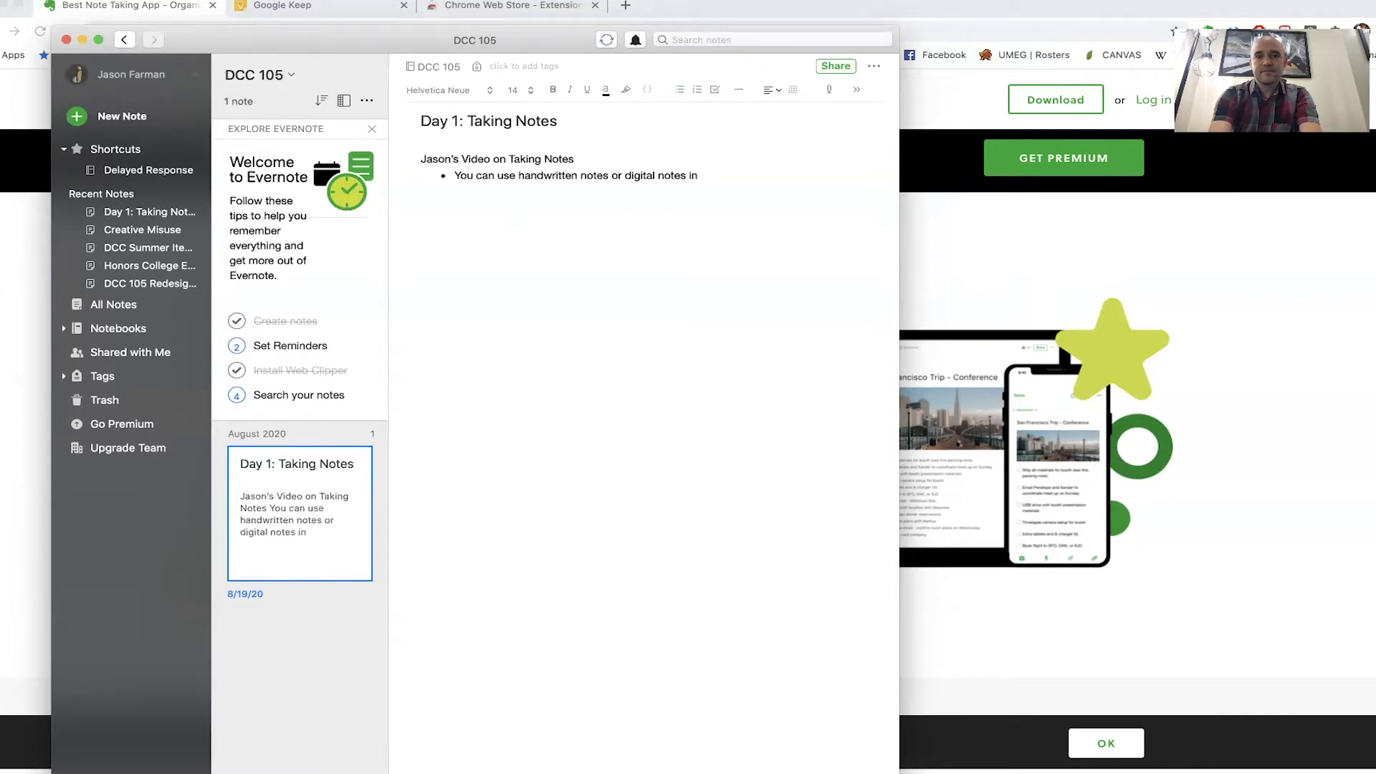
{"action": "type", "text": "Evernote!"}
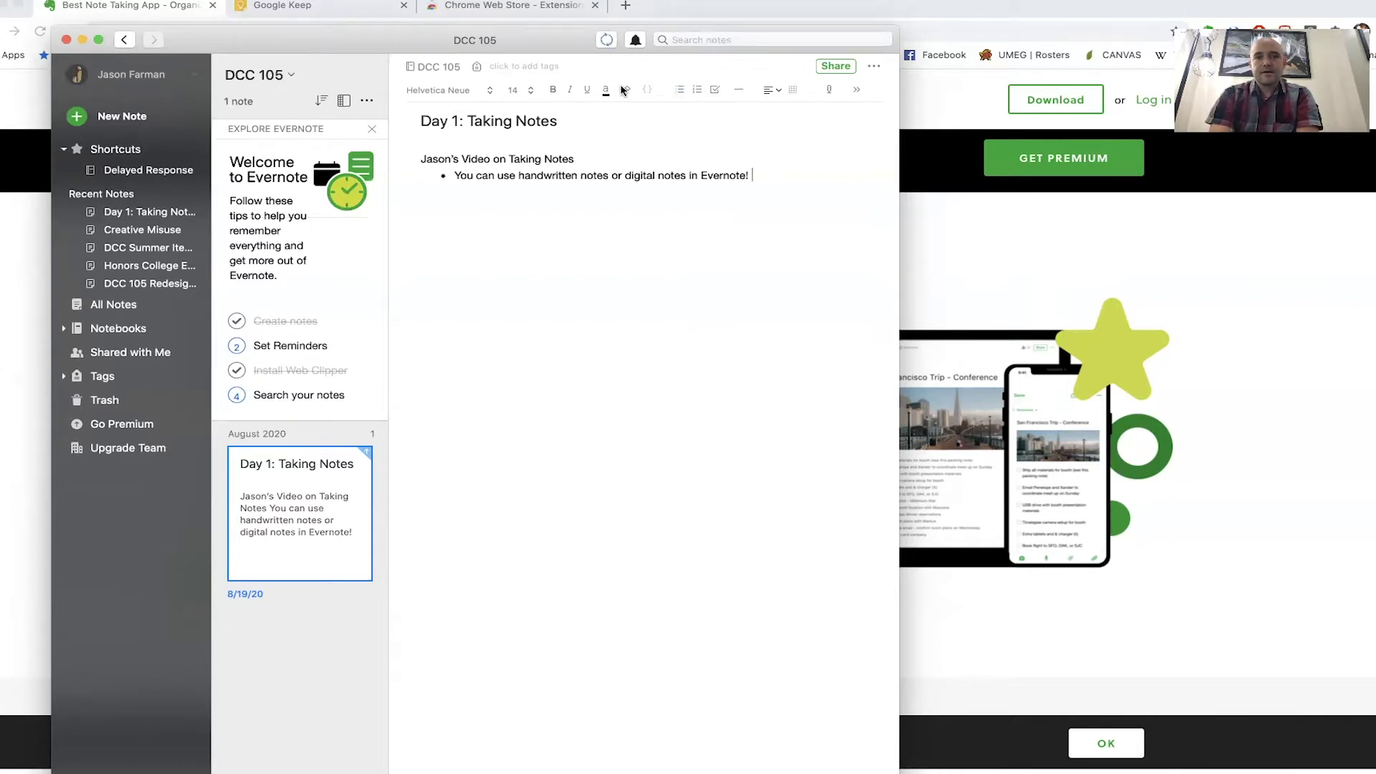
- Tag the 'Day 1: Taking Notes' note with Notes and Class
{"action": "left_click", "coordinate": [546, 65]}
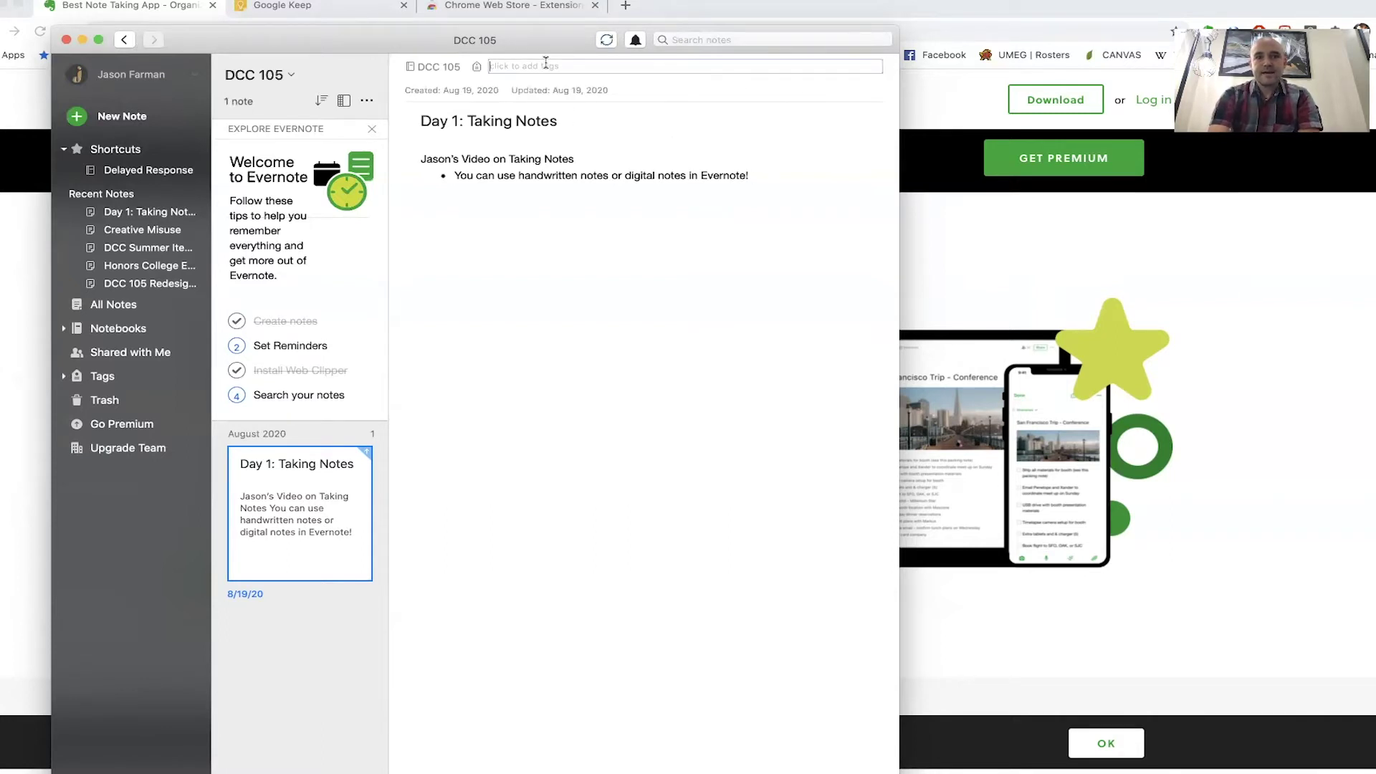
{"action": "type", "text": "Notes"}
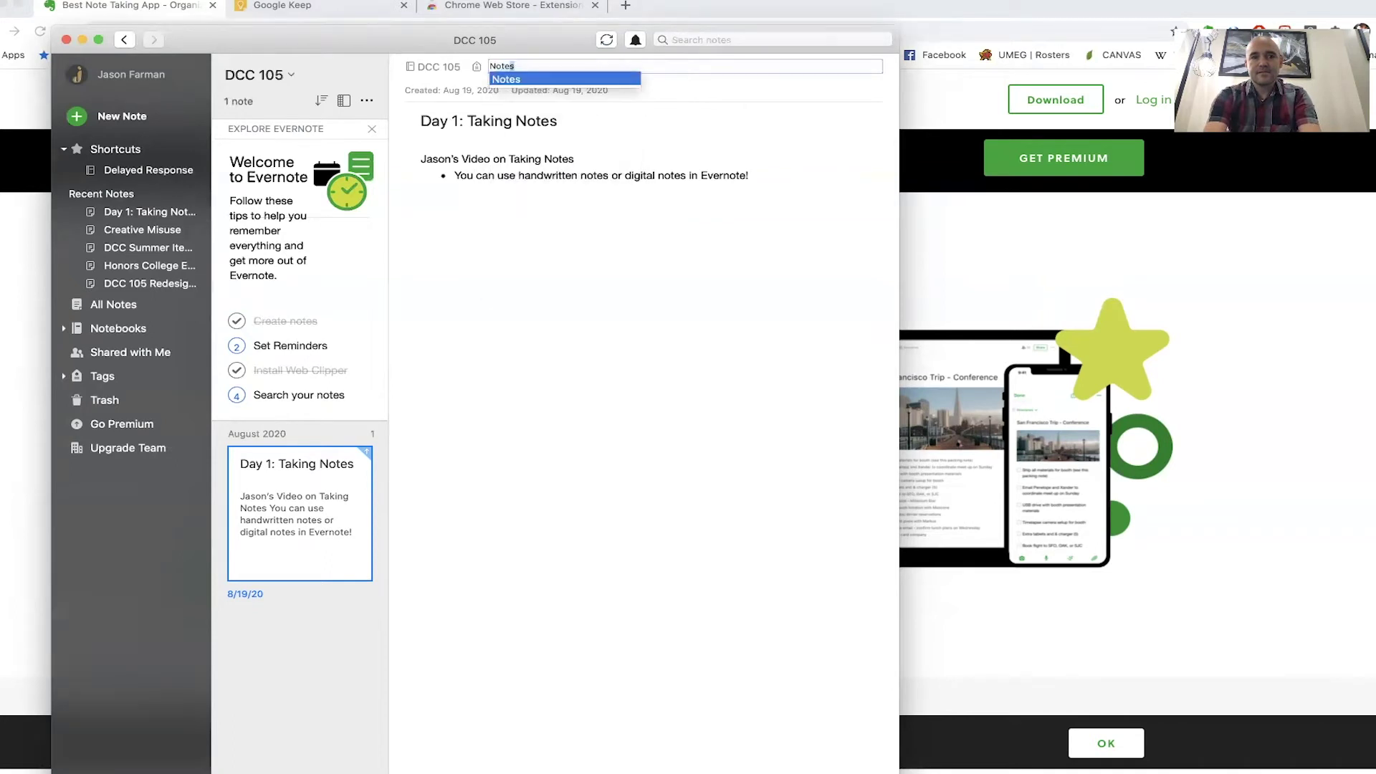
{"action": "key", "text": "Return"}
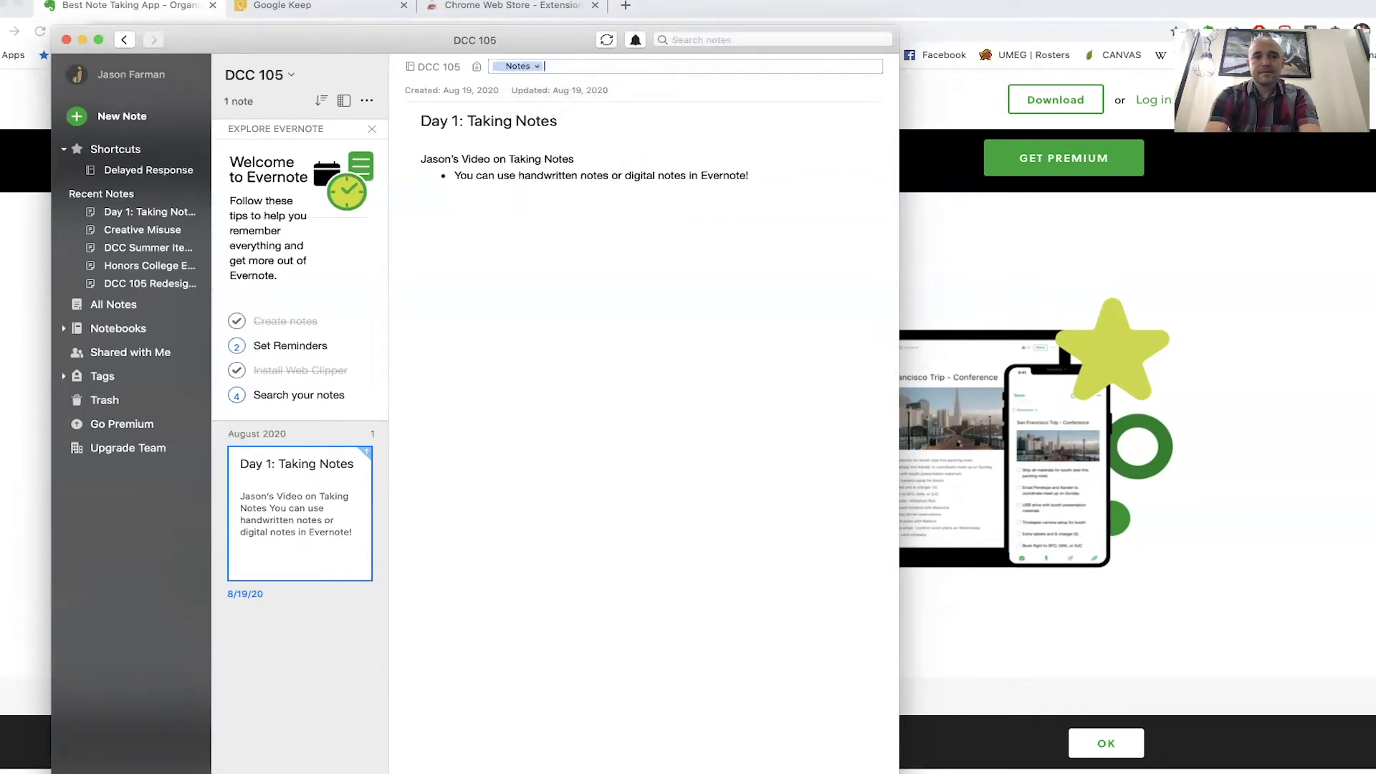
{"action": "type", "text": "Class"}
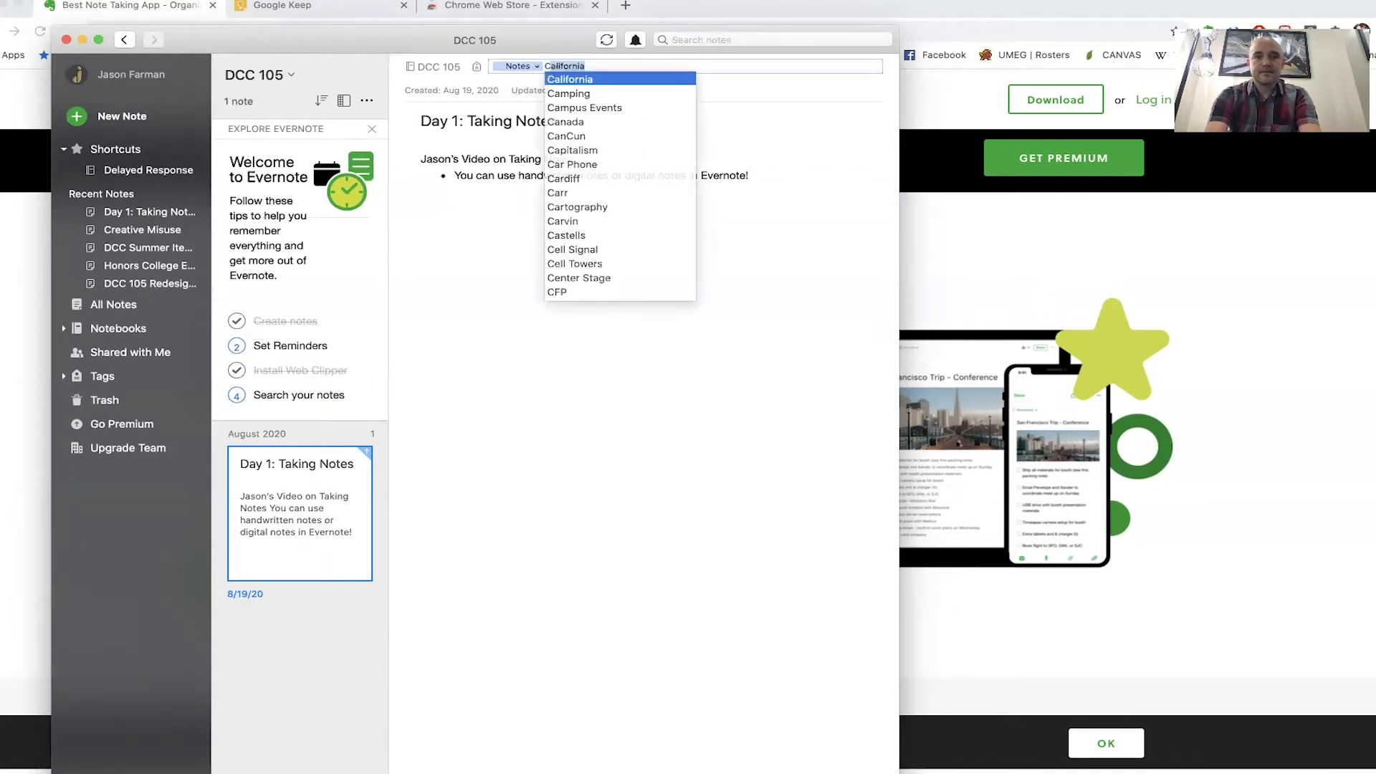
{"action": "key", "text": "Return"}
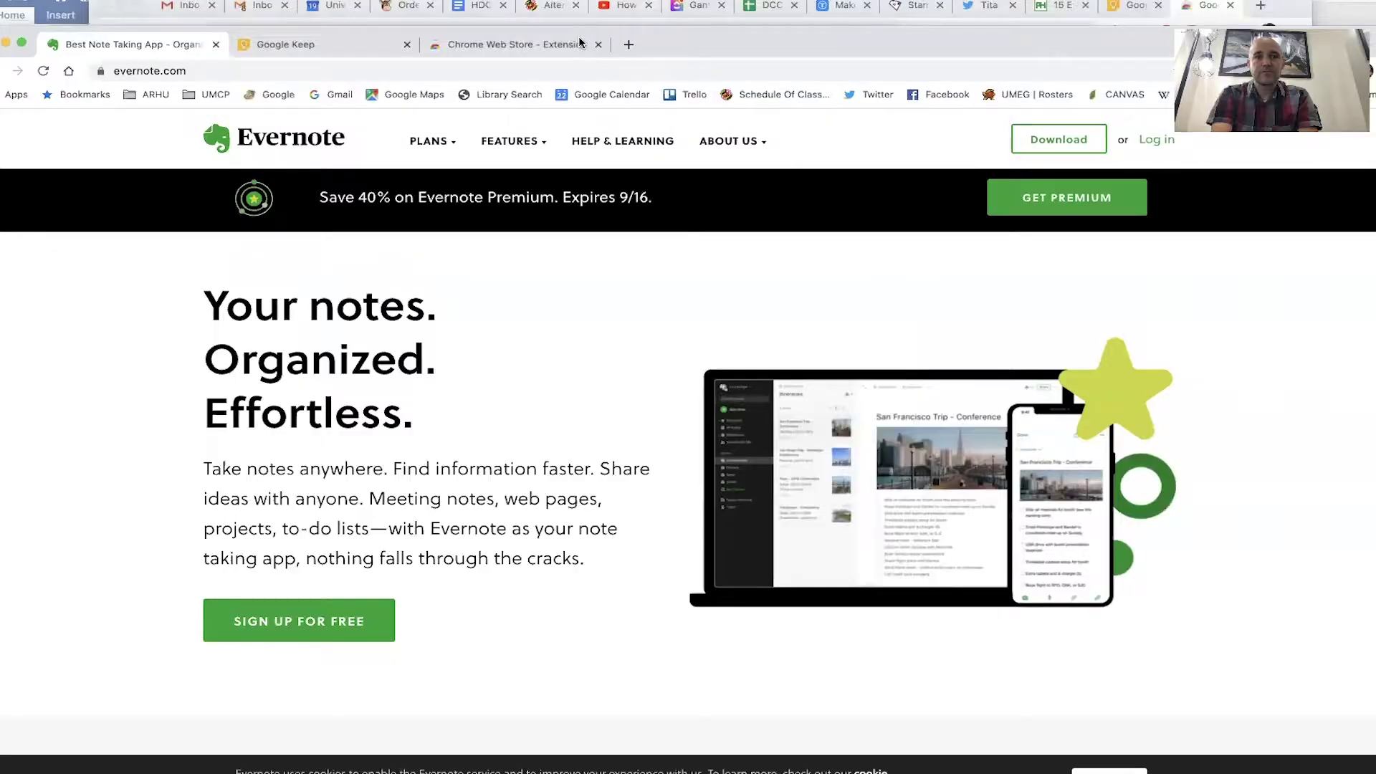
- Search the Chrome Web Store for 'evernote'
{"action": "left_click", "coordinate": [501, 44]}
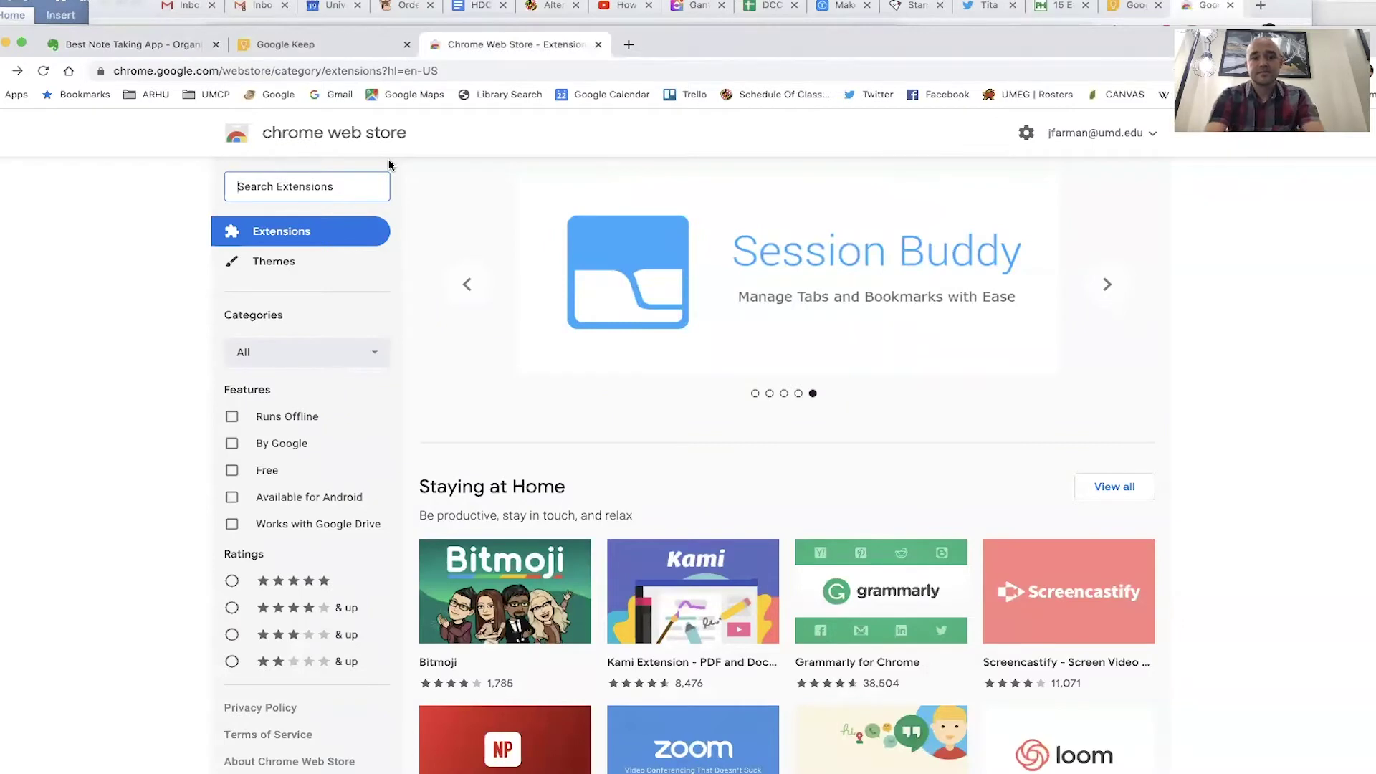
{"action": "type", "text": "evernote"}
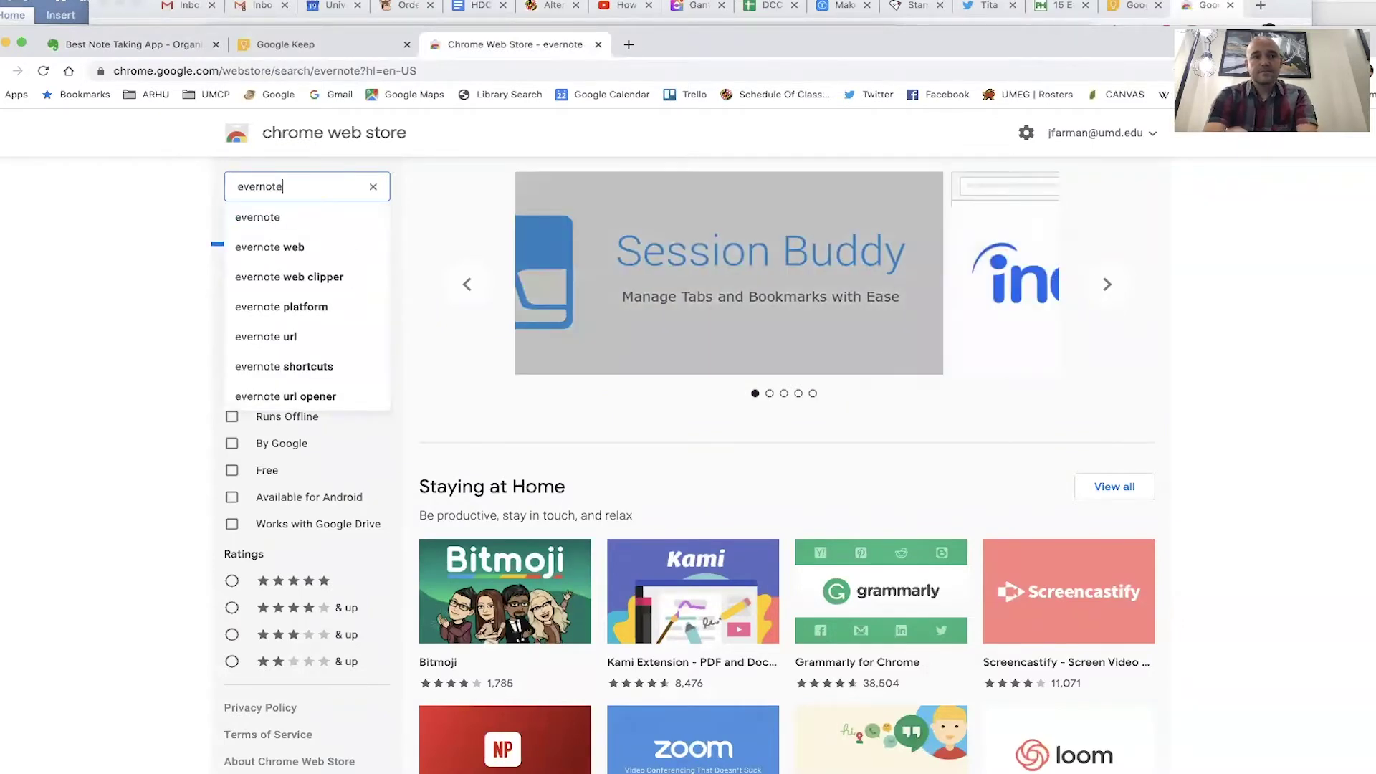
{"action": "key", "text": "Return"}
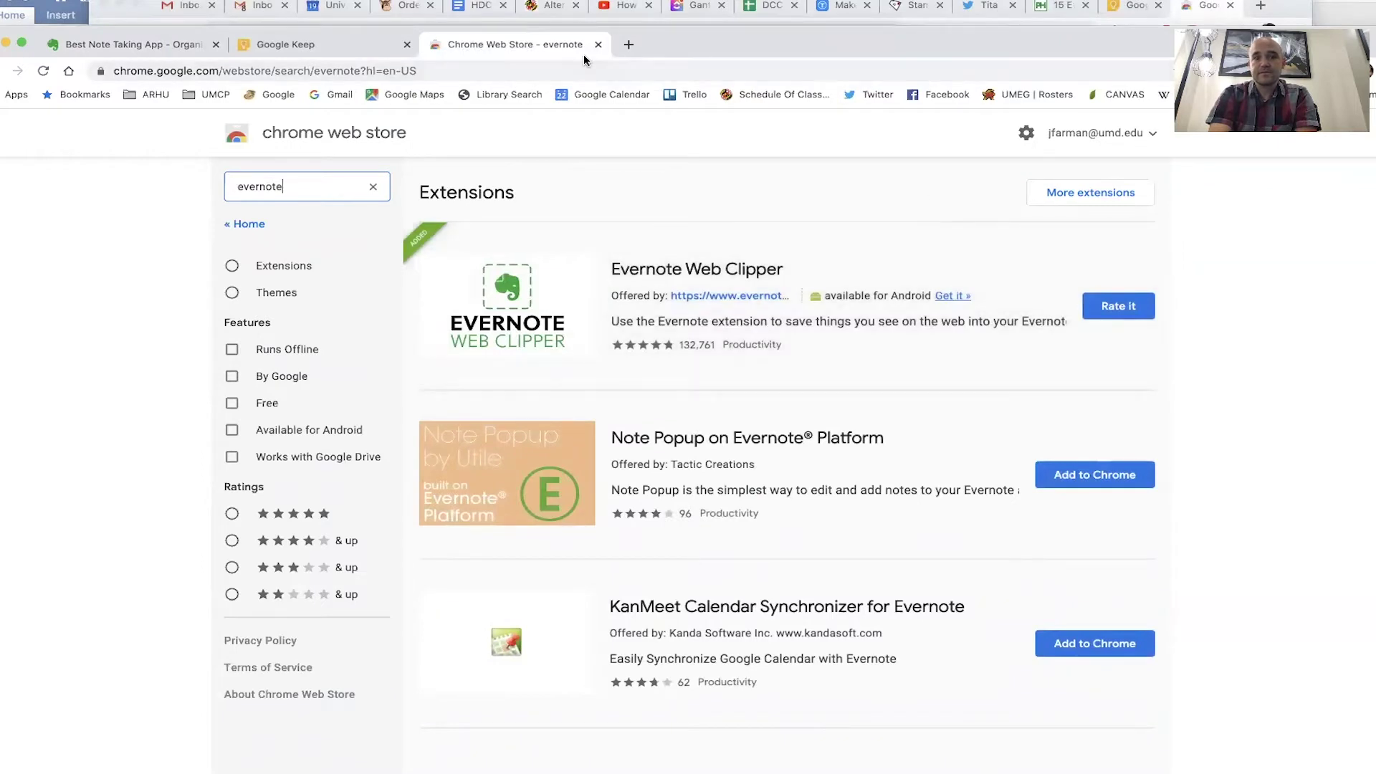
- In a new tab, search 'desire lines urban planning' and open the Guardian desire paths article
{"action": "left_click", "coordinate": [629, 44]}
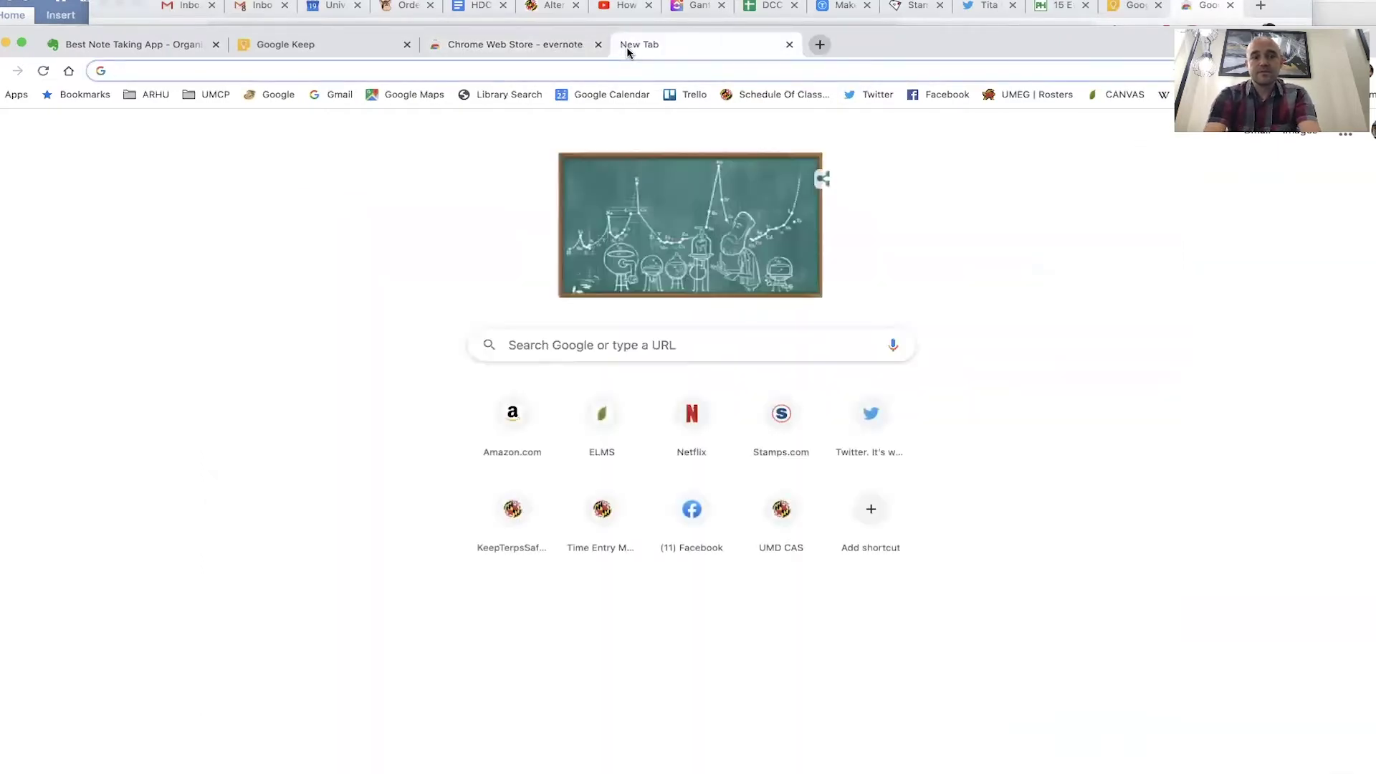
{"action": "type", "text": "desire"}
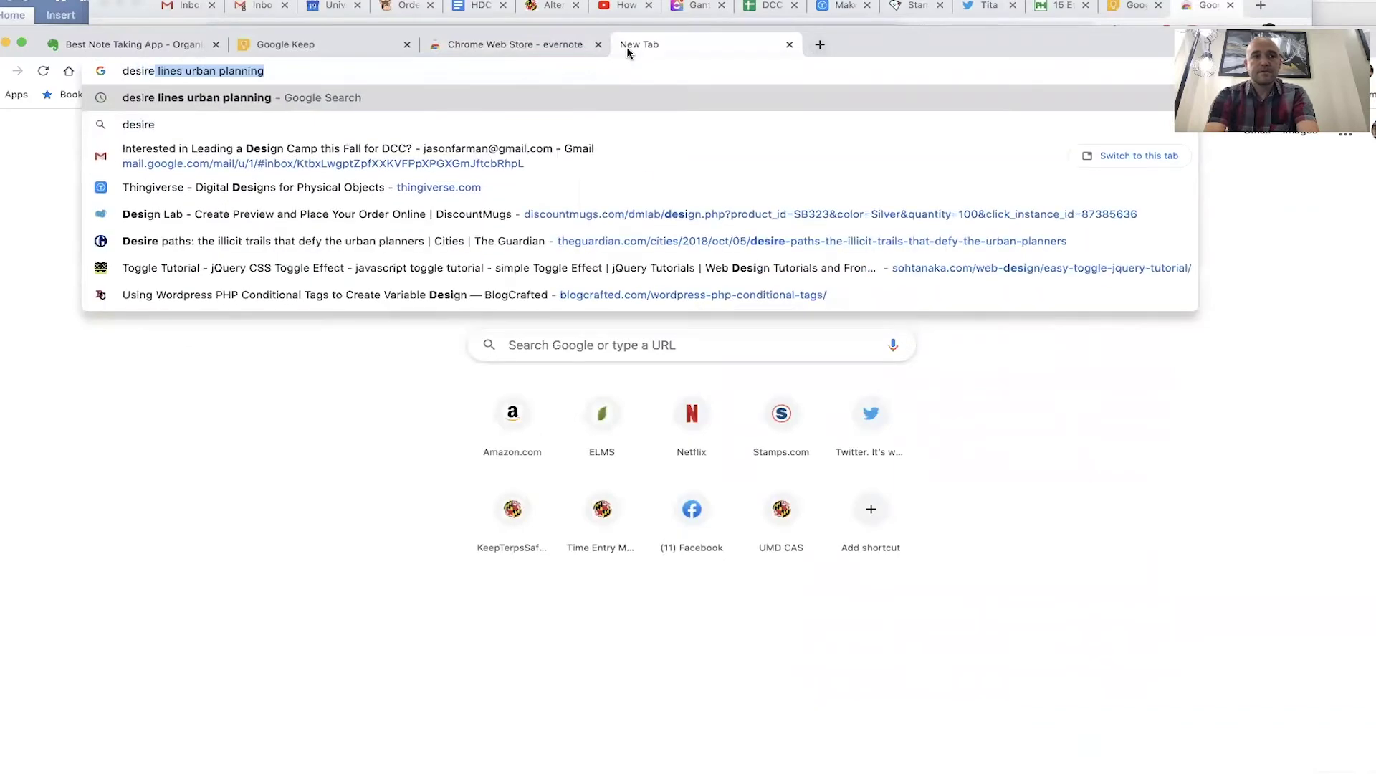
{"action": "key", "text": "Return"}
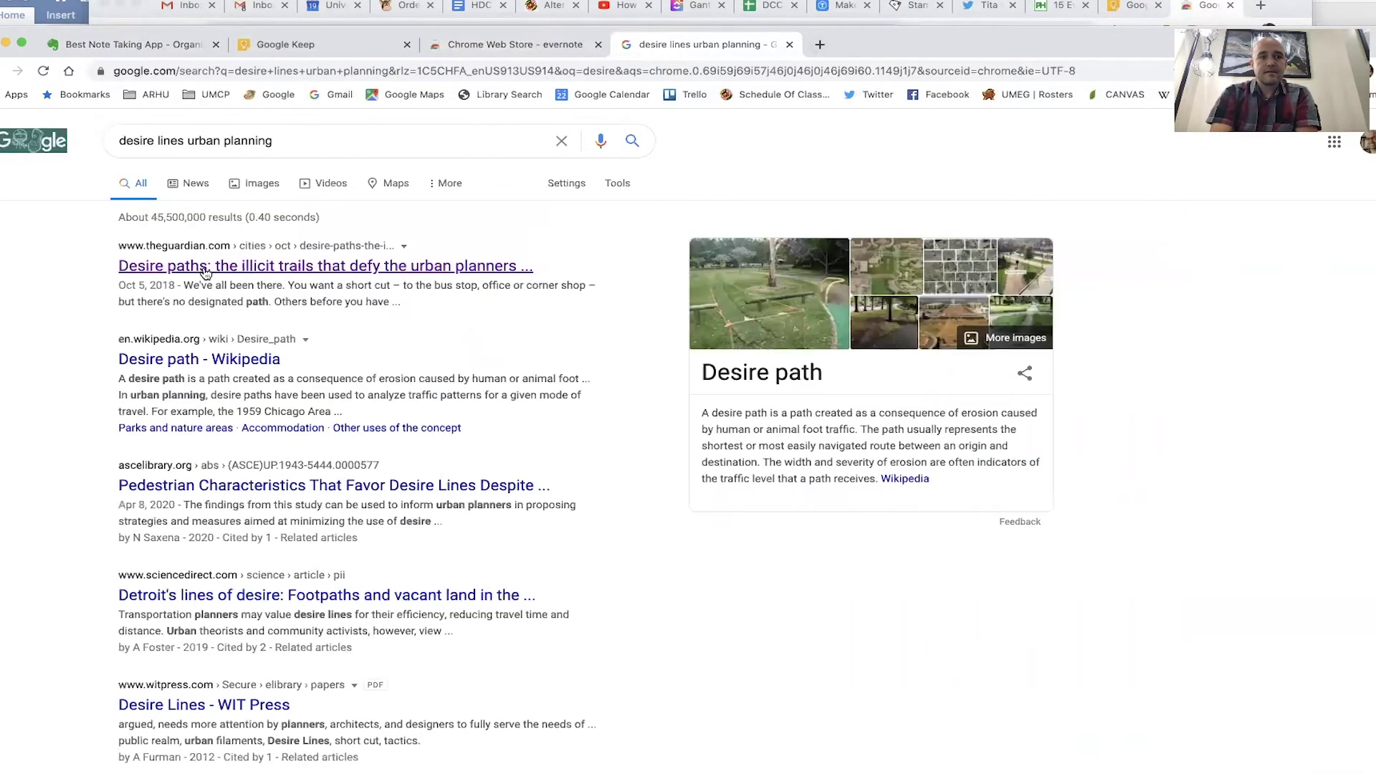
{"action": "left_click", "coordinate": [206, 273]}
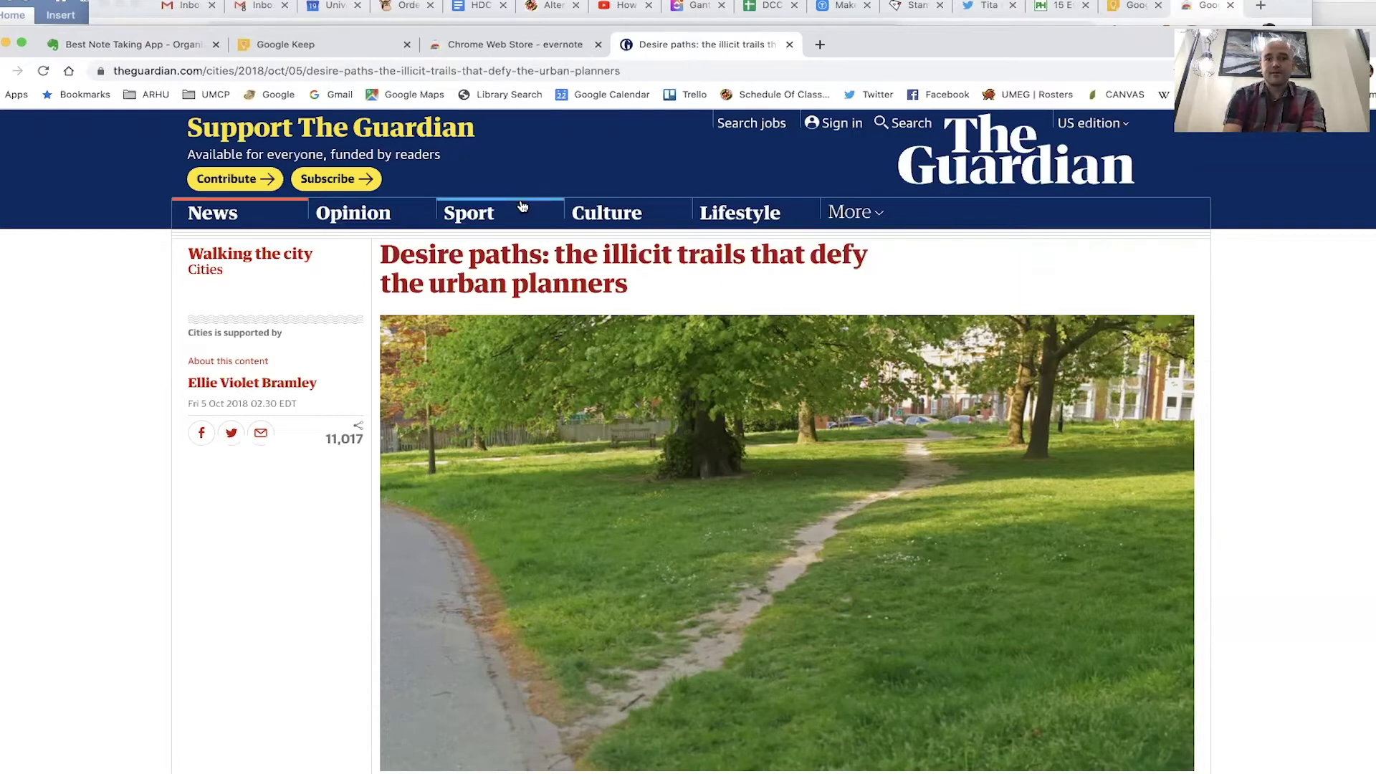
{"action": "left_click_drag", "start_coordinate": [912, 46], "coordinate": [902, 128]}
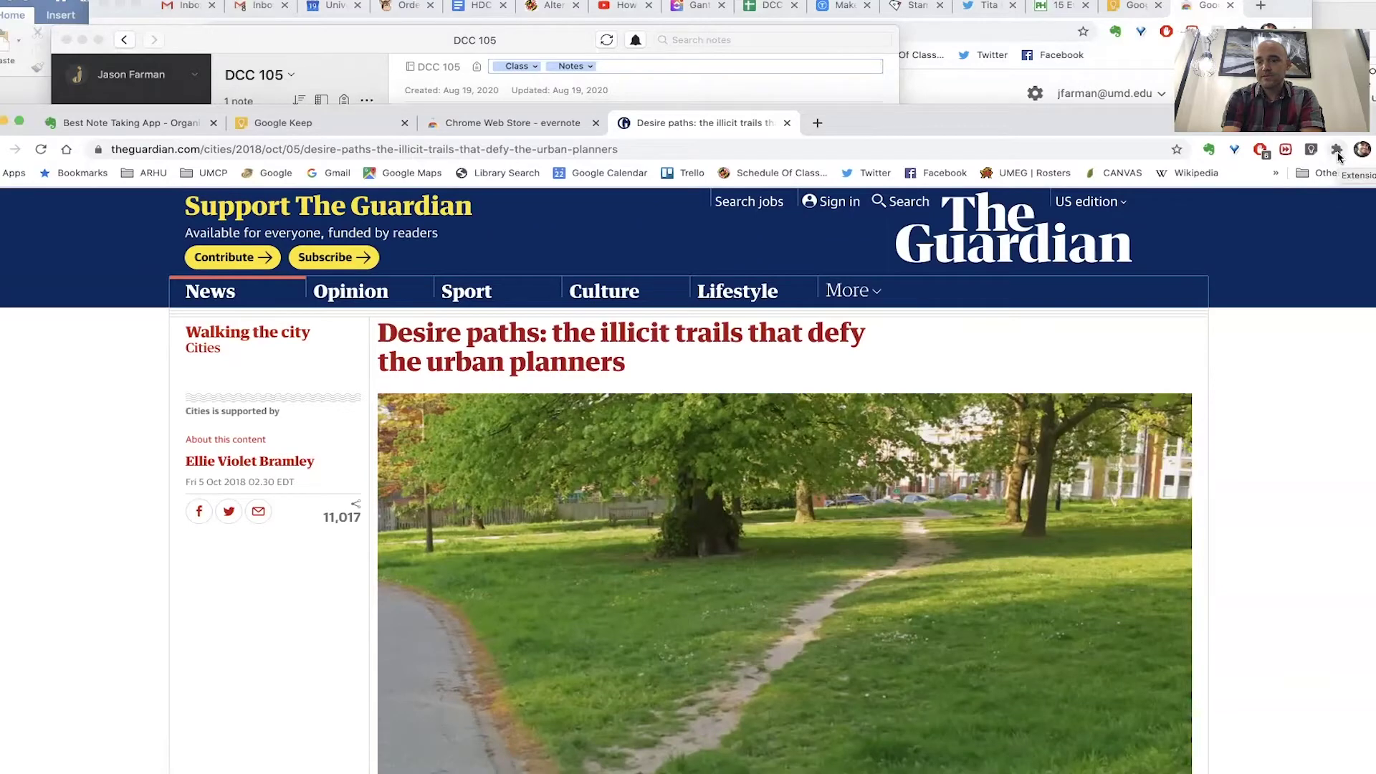
- Keep the Evernote Web Clipper pinned in the Chrome extensions toolbar
{"action": "left_click", "coordinate": [1338, 150]}
{"action": "left_click", "coordinate": [1337, 152]}
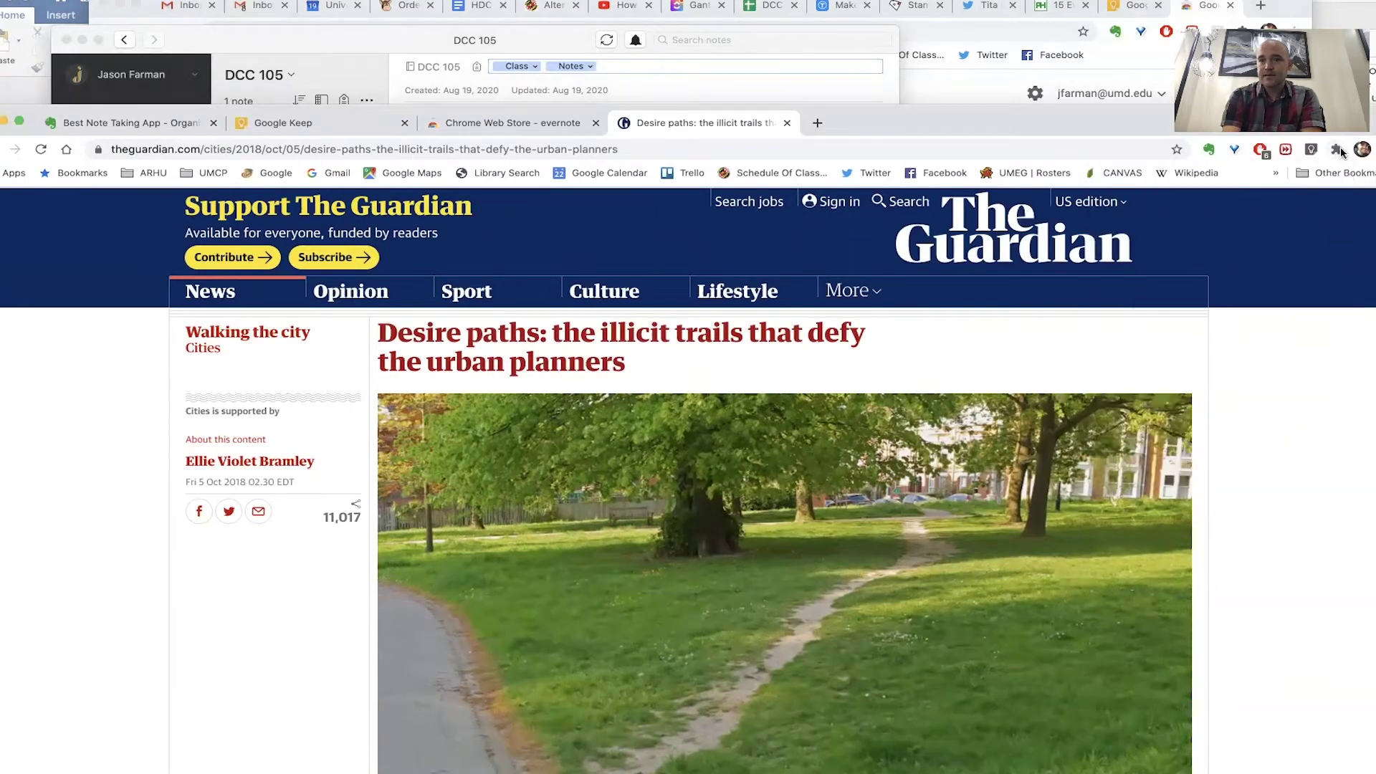
{"action": "left_click", "coordinate": [1338, 152]}
{"action": "left_click", "coordinate": [1299, 317]}
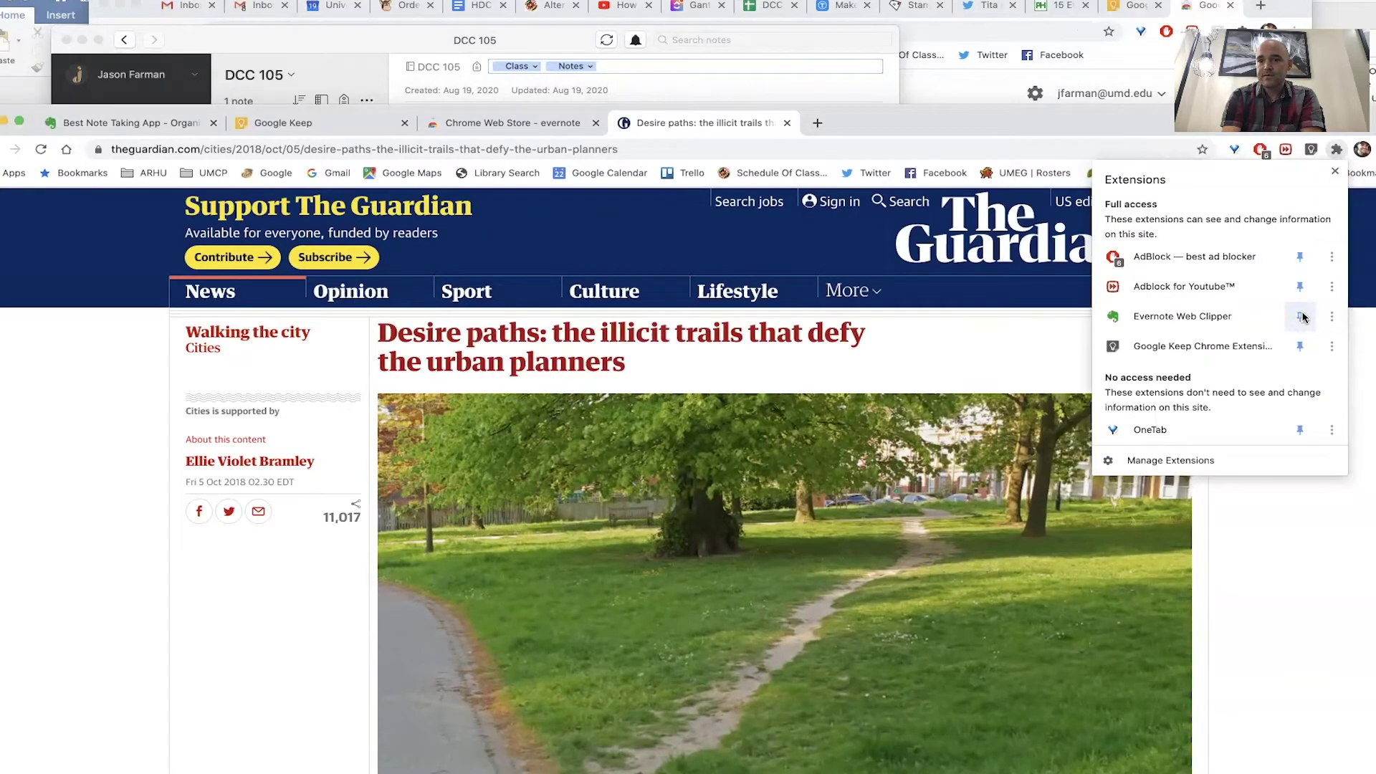
{"action": "left_click", "coordinate": [1299, 318]}
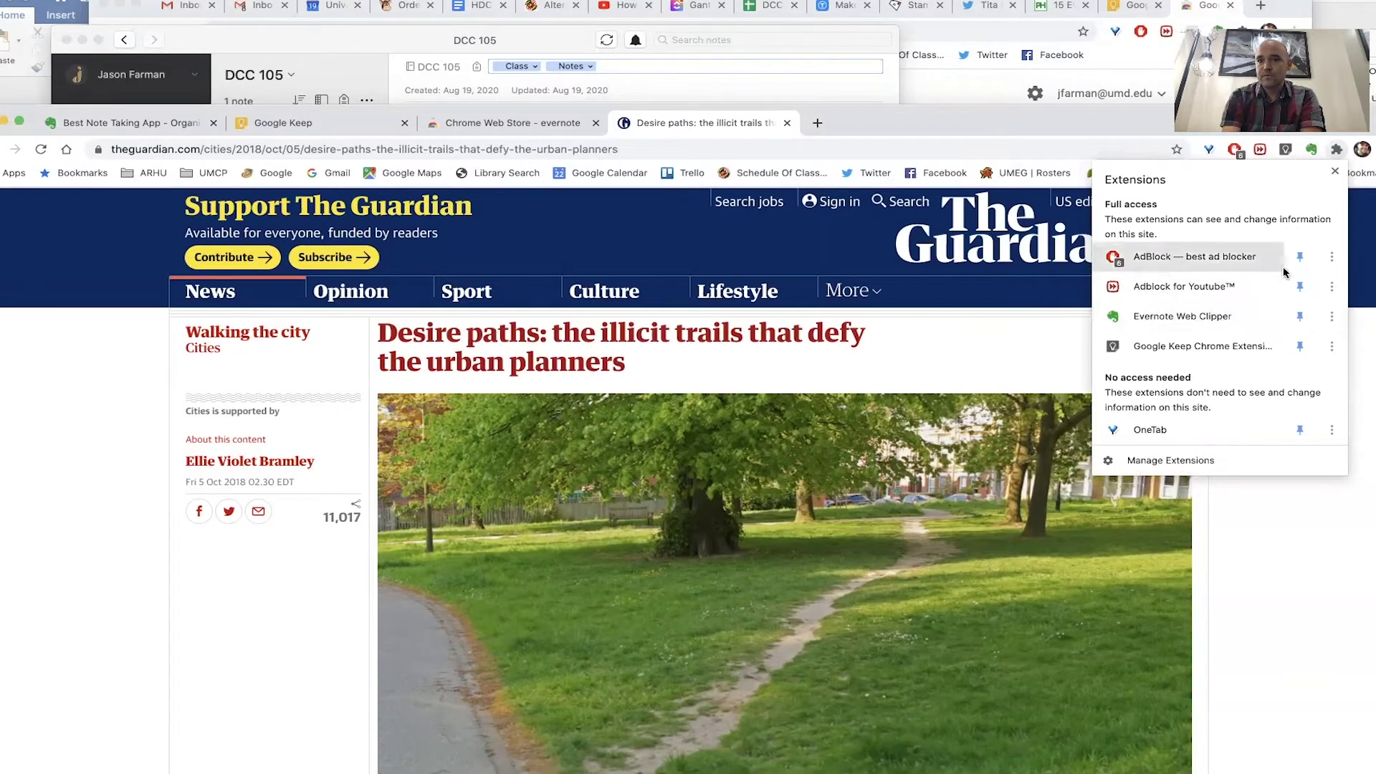
- Launch the Evernote Web Clipper on the article and choose DCC 105 as the destination notebook
{"action": "left_click", "coordinate": [1359, 265]}
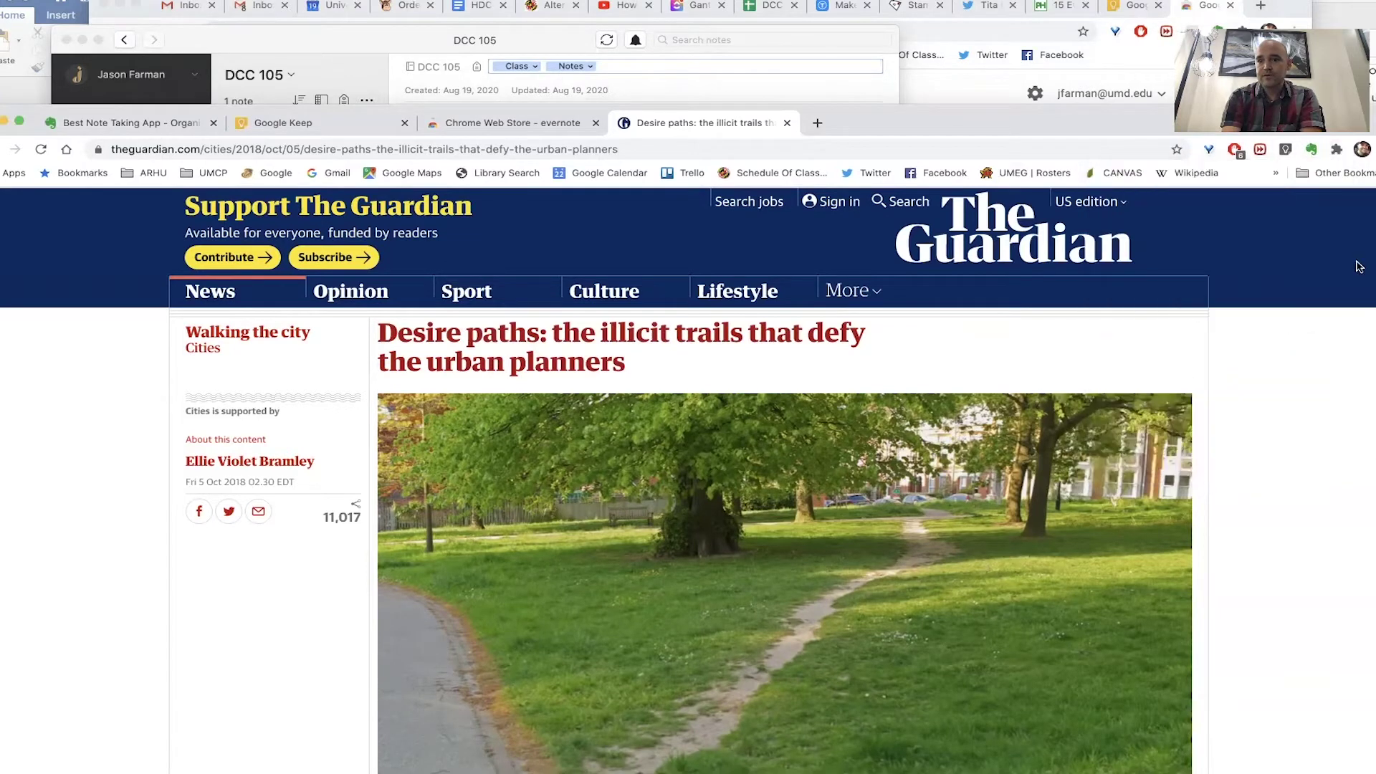
{"action": "left_click", "coordinate": [1312, 150]}
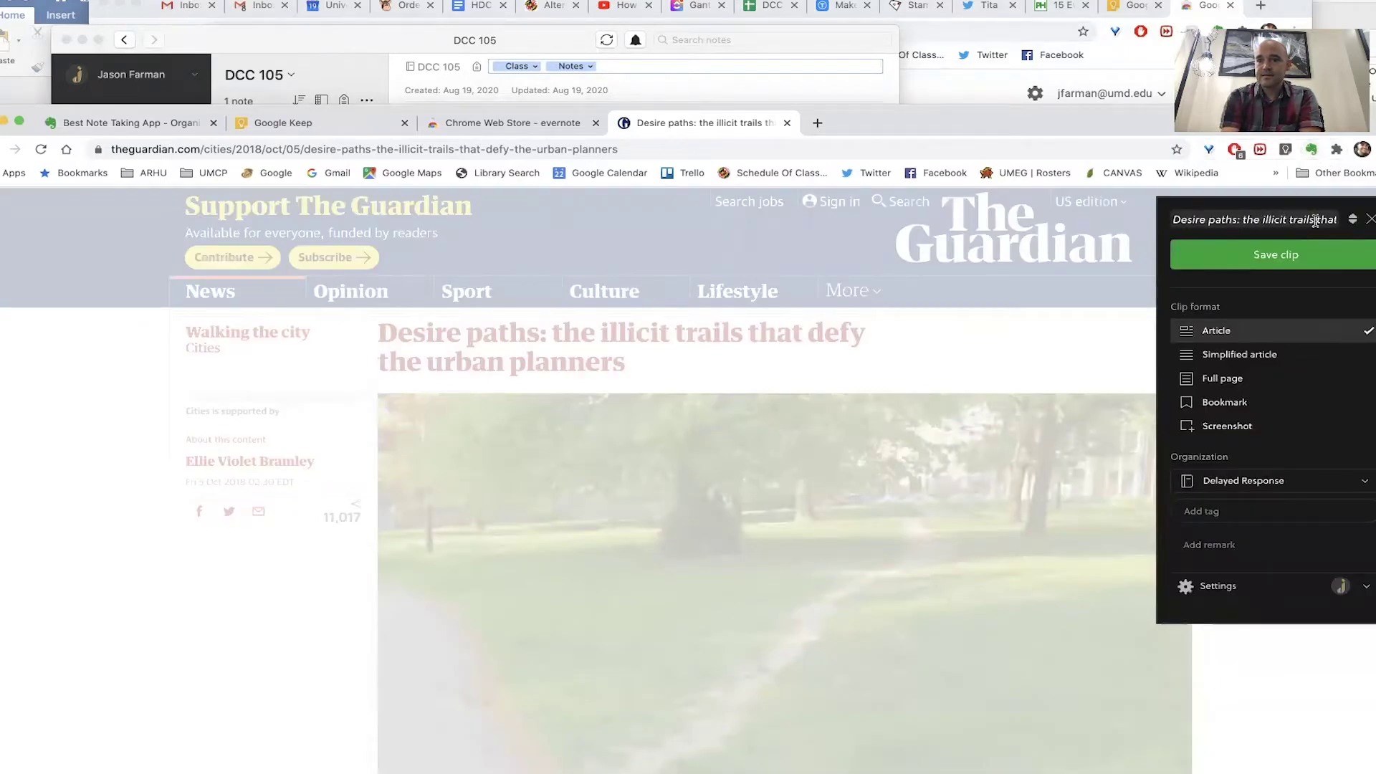
{"action": "left_click", "coordinate": [1259, 483]}
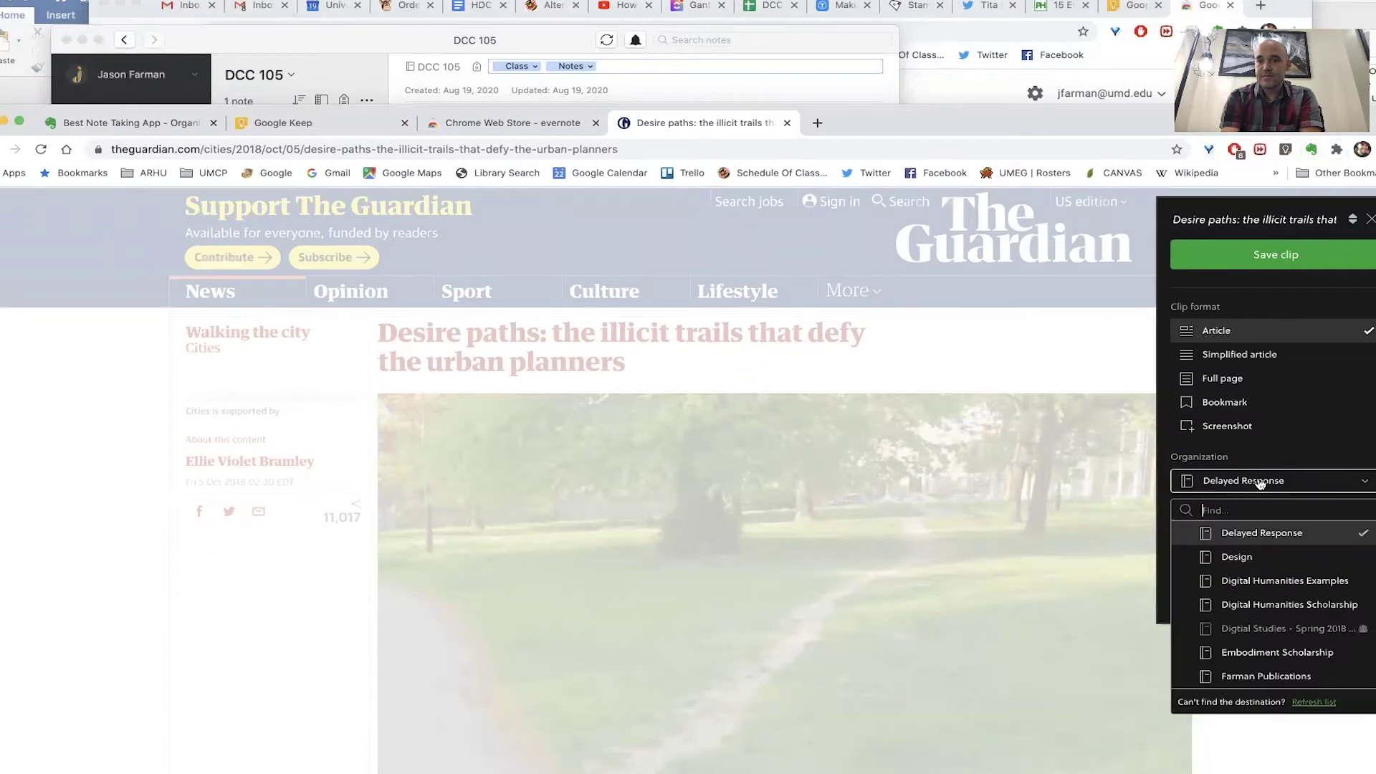
{"action": "scroll", "coordinate": [1256, 629], "scroll_direction": "down", "scroll_amount": 2}
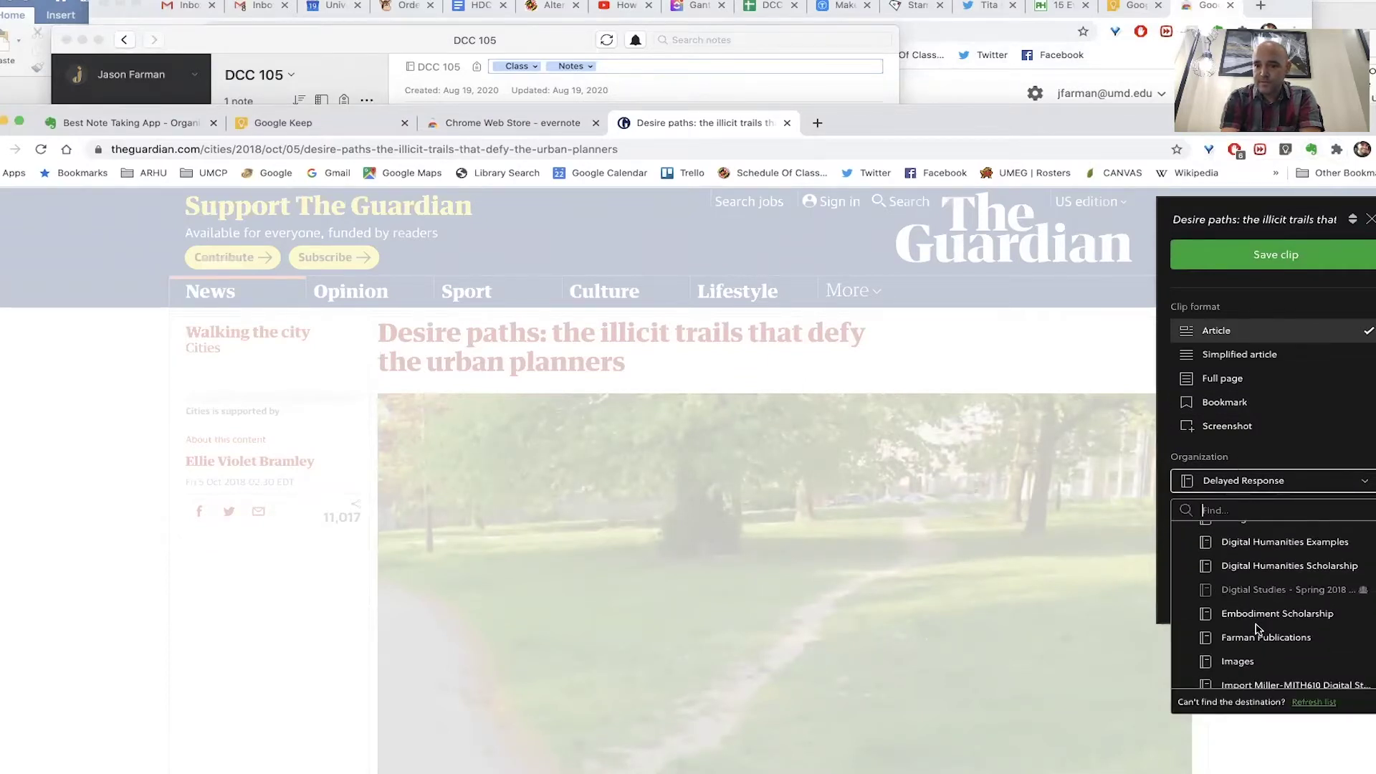
{"action": "scroll", "coordinate": [1256, 629], "scroll_direction": "up", "scroll_amount": 3}
{"action": "left_click", "coordinate": [1260, 559]}
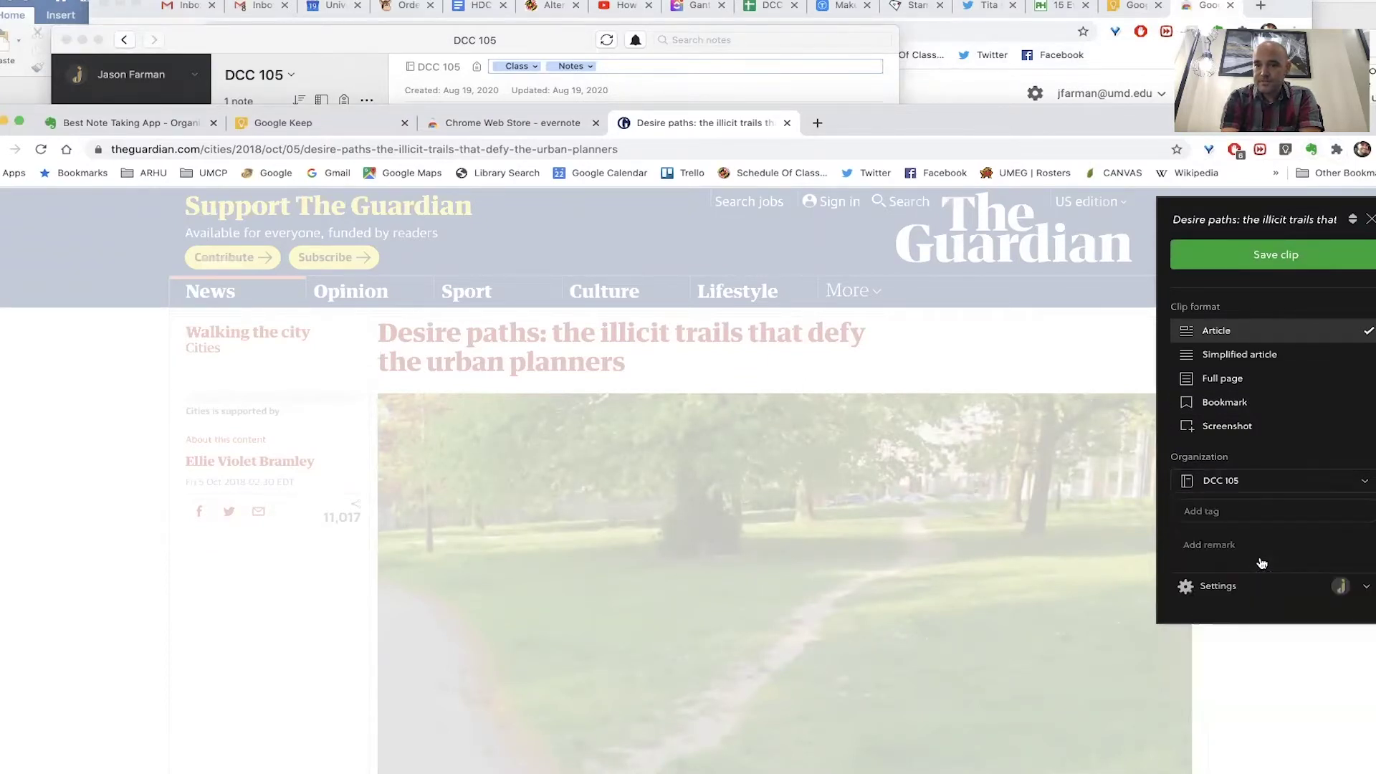
{"action": "left_click", "coordinate": [1241, 513]}
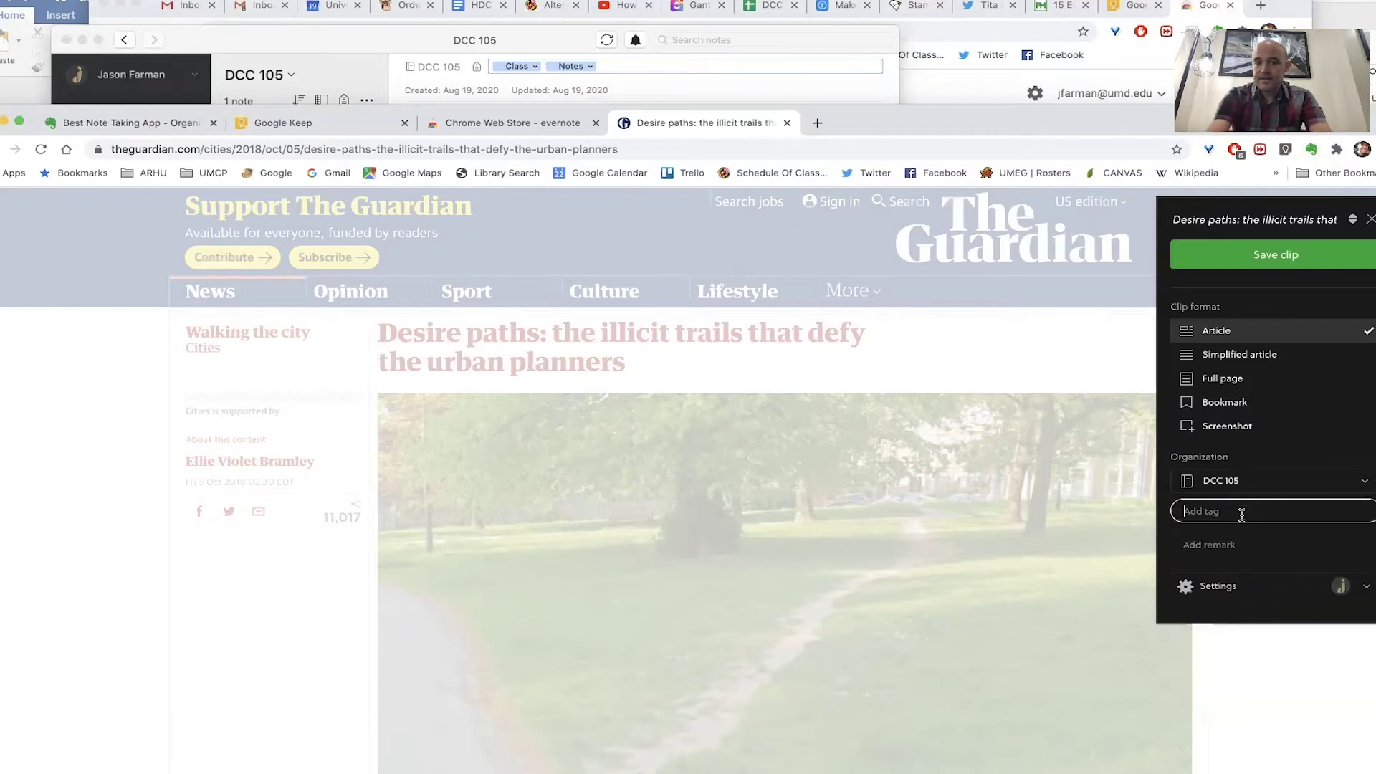
- Tag the clip Design, Urban Planning and Creative Misuse, and choose the Full page clip format
{"action": "type", "text": "Design"}
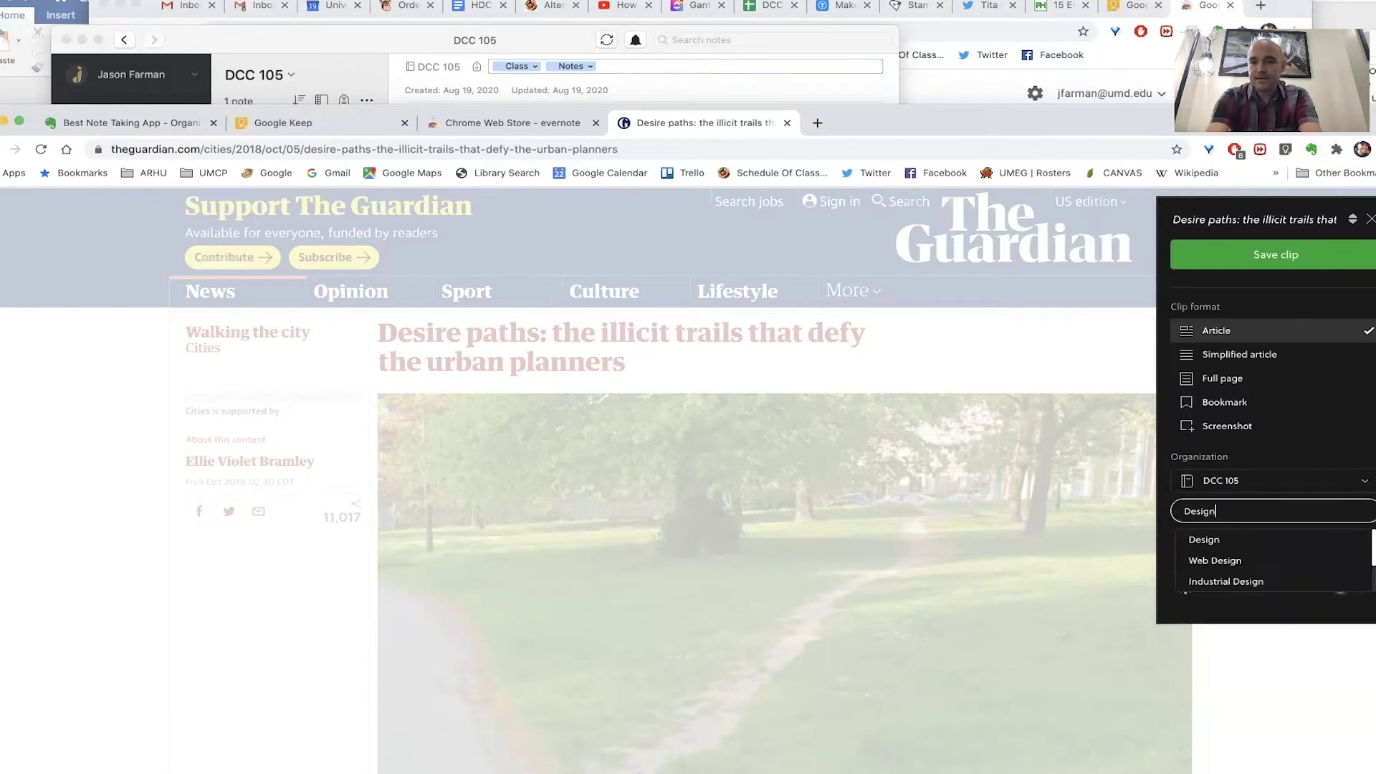
{"action": "key", "text": "Return"}
{"action": "type", "text": "Ur"}
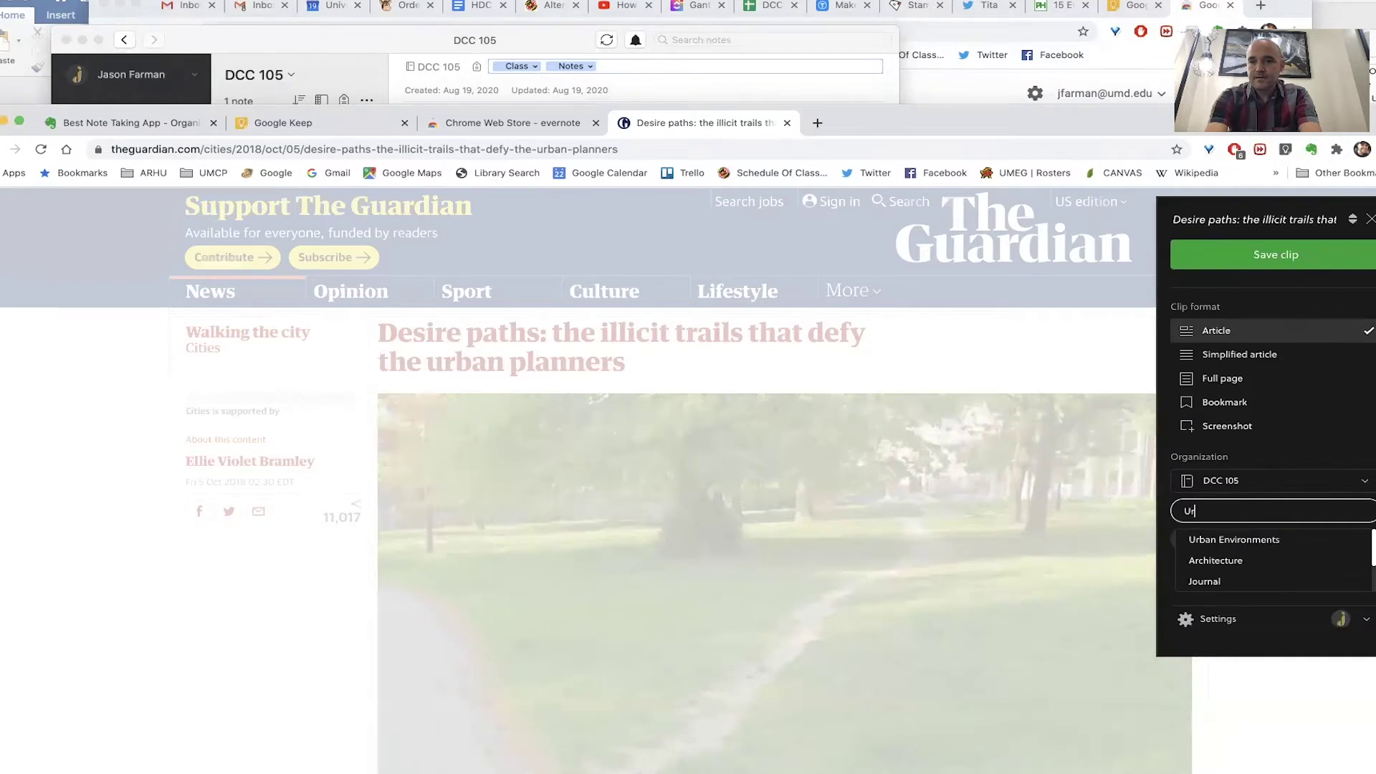
{"action": "type", "text": "ban"}
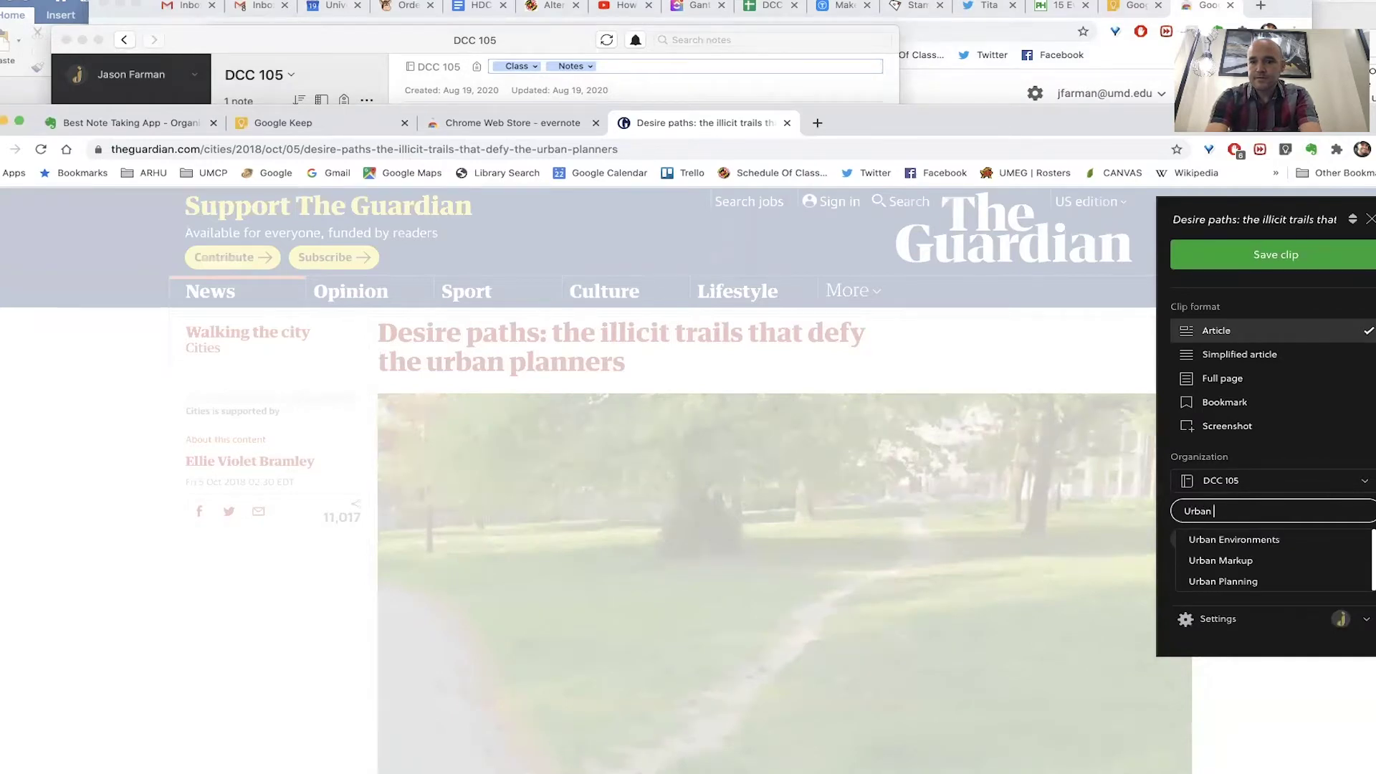
{"action": "left_click", "coordinate": [1244, 583]}
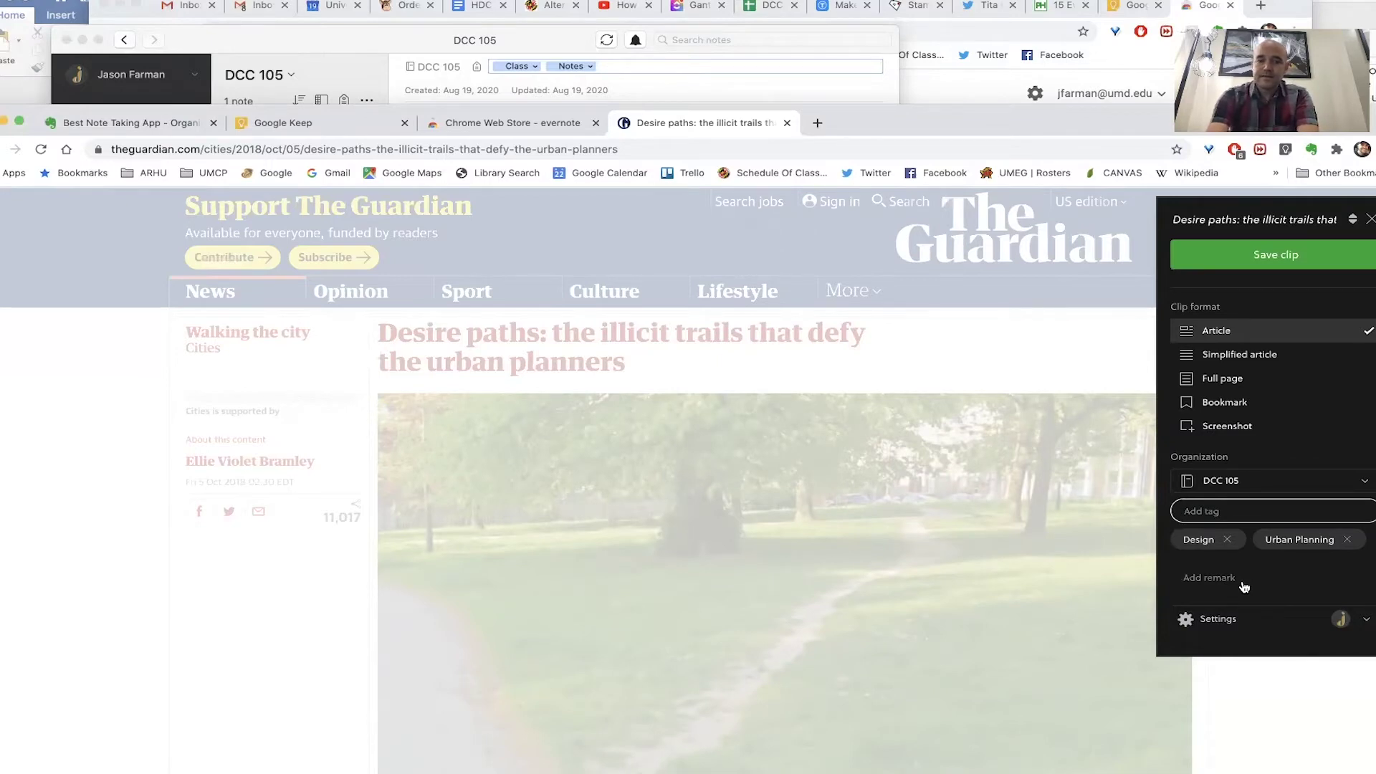
{"action": "type", "text": "Creat"}
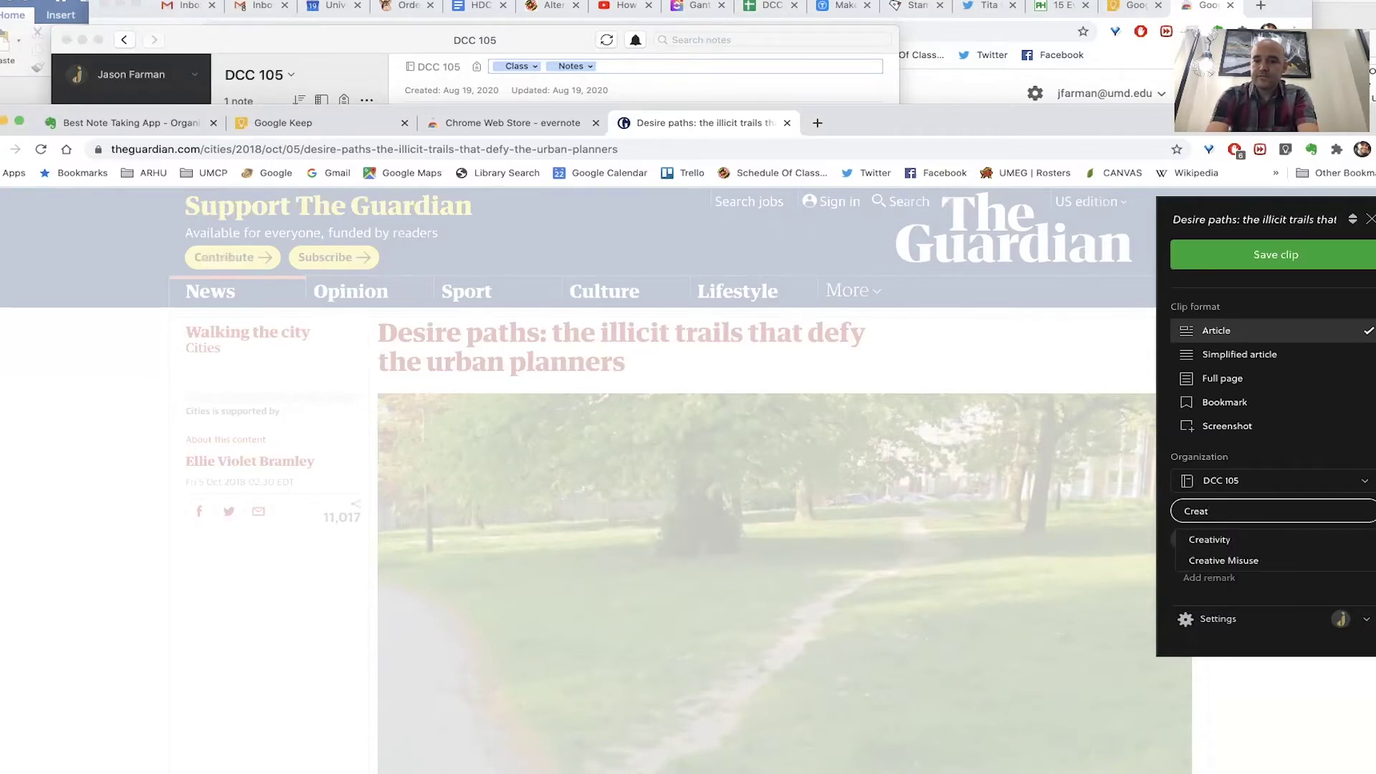
{"action": "left_click", "coordinate": [1248, 562]}
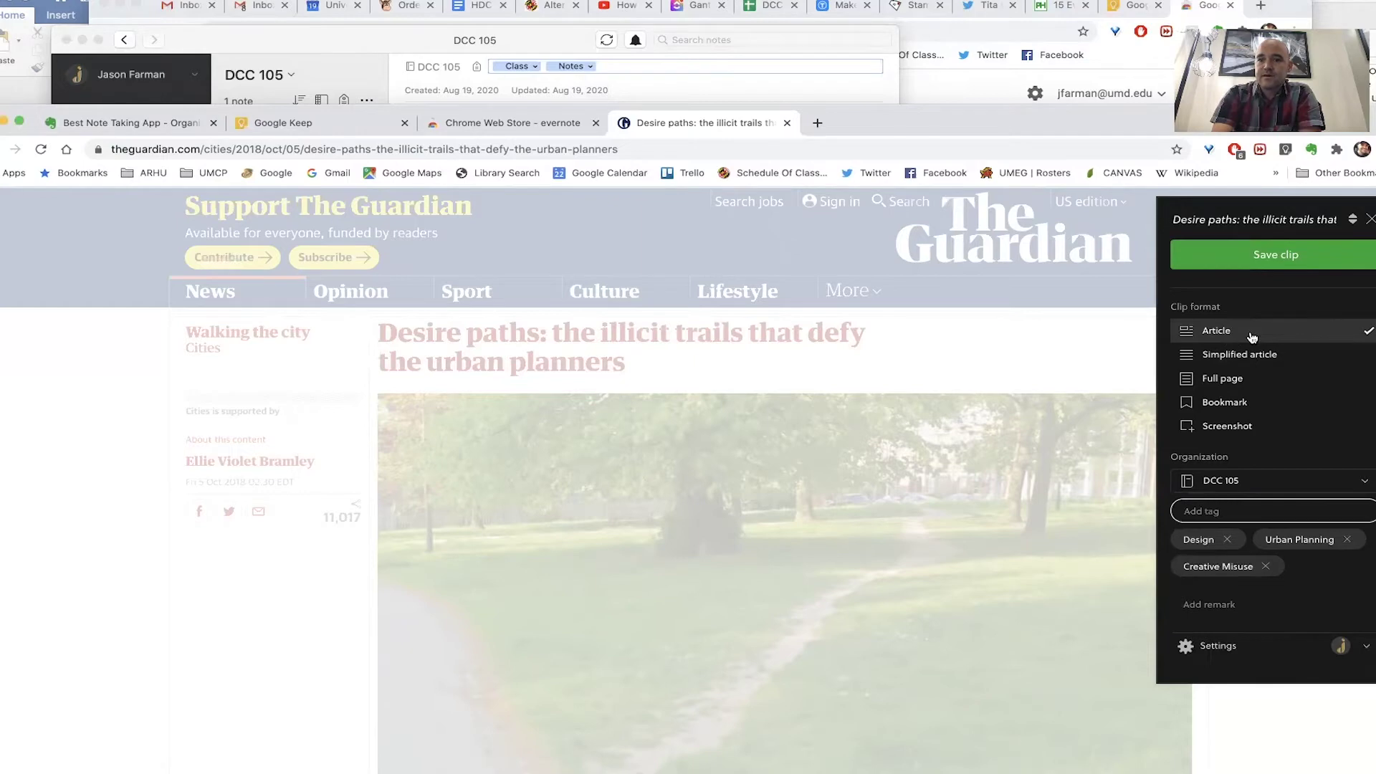
{"action": "scroll", "coordinate": [1247, 351], "scroll_direction": "down", "scroll_amount": 1}
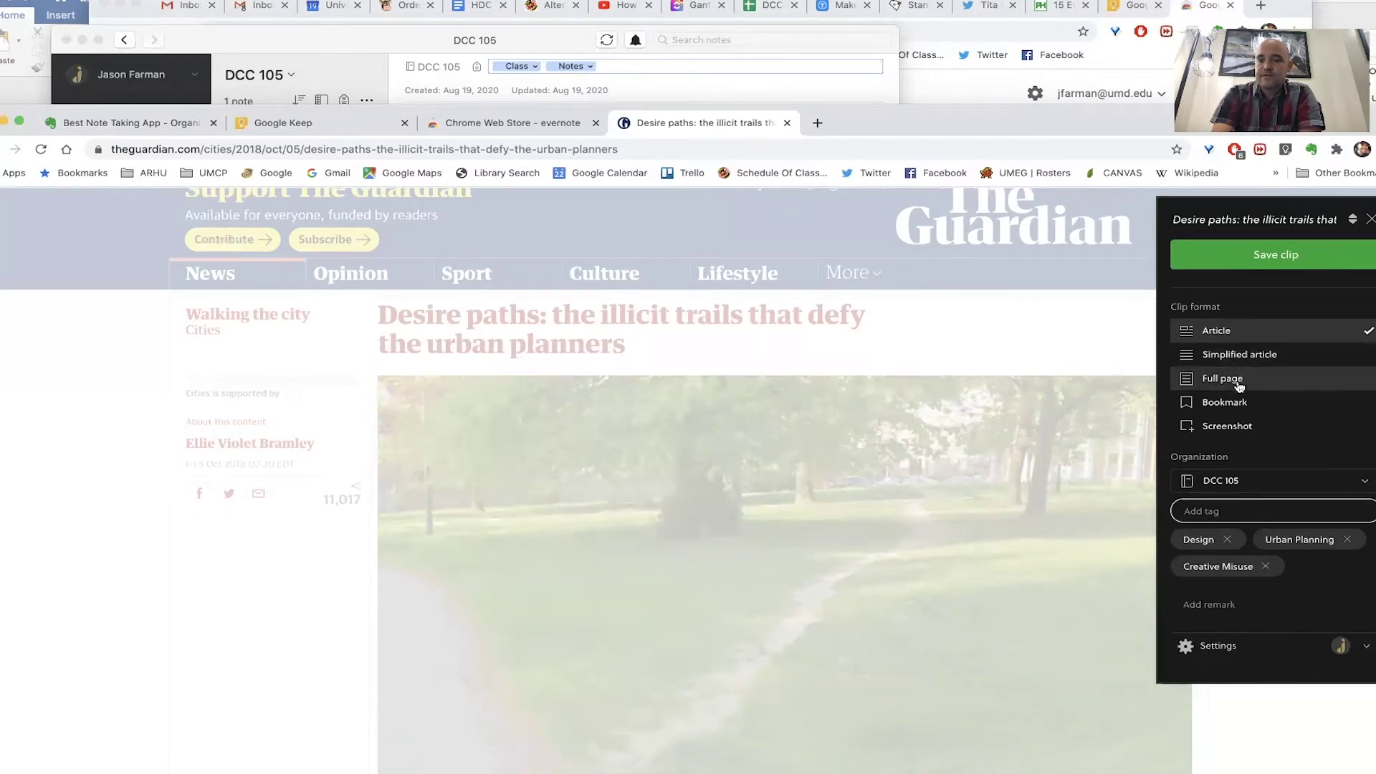
{"action": "left_click", "coordinate": [1239, 379]}
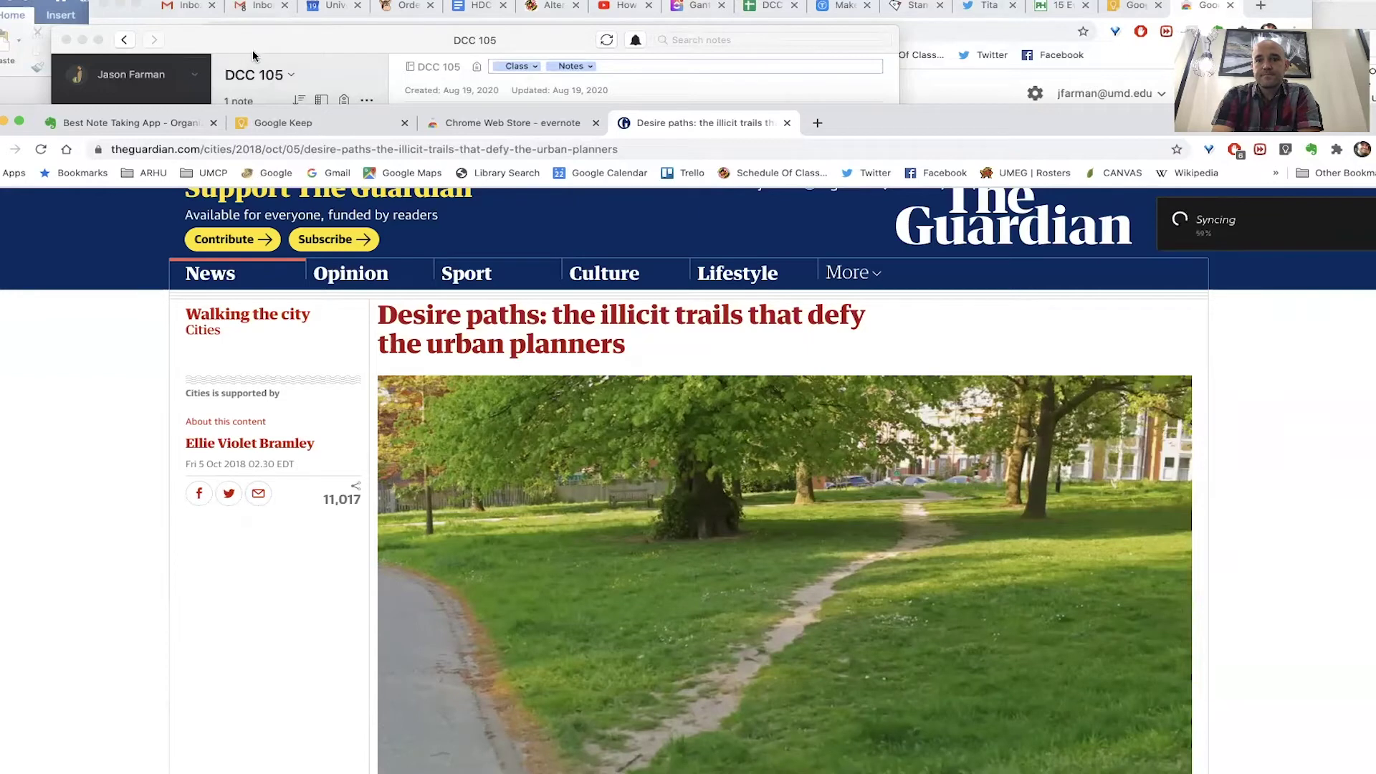
- Sync Evernote, open the 'Desire paths' clip in DCC 105, scroll through it and widen the window
{"action": "left_click", "coordinate": [271, 52]}
{"action": "left_click_drag", "start_coordinate": [300, 45], "coordinate": [300, 59]}
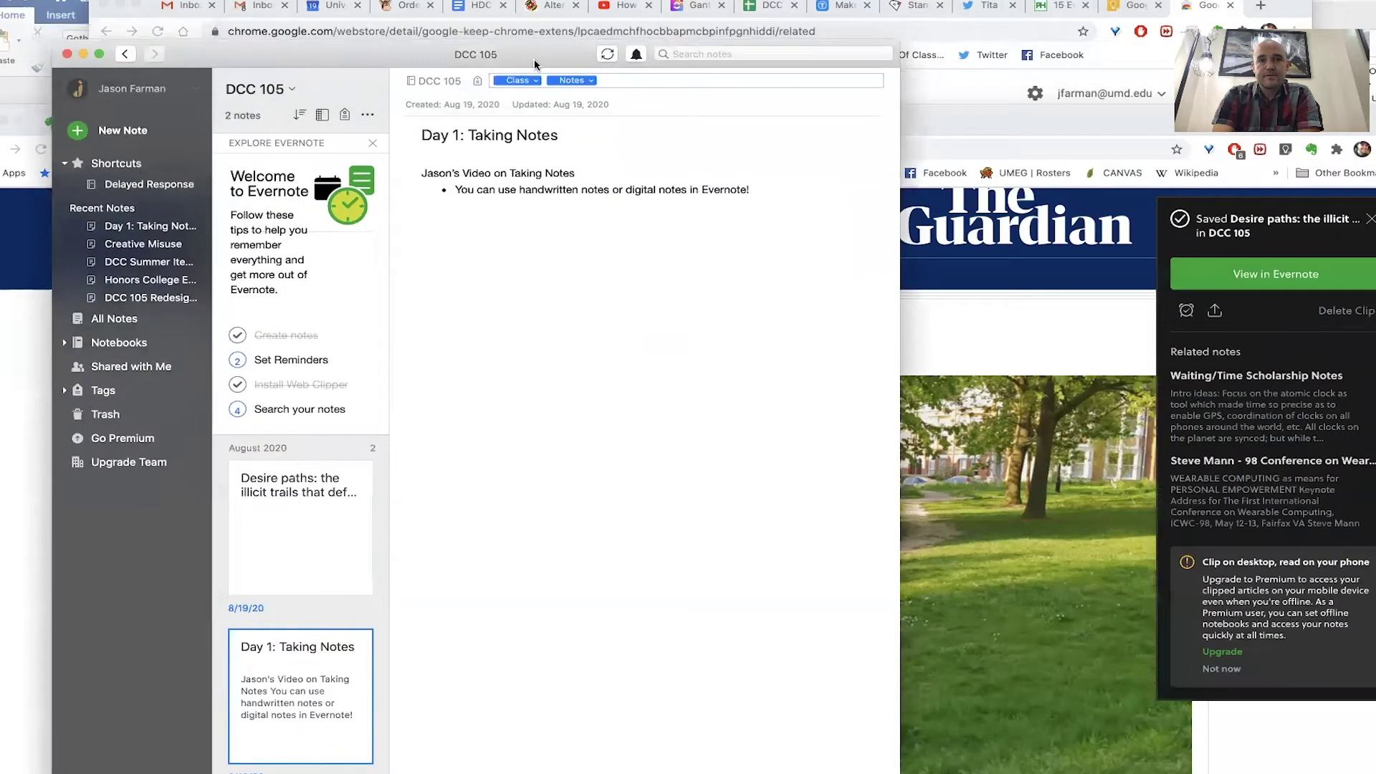
{"action": "left_click", "coordinate": [608, 56]}
{"action": "left_click", "coordinate": [331, 510]}
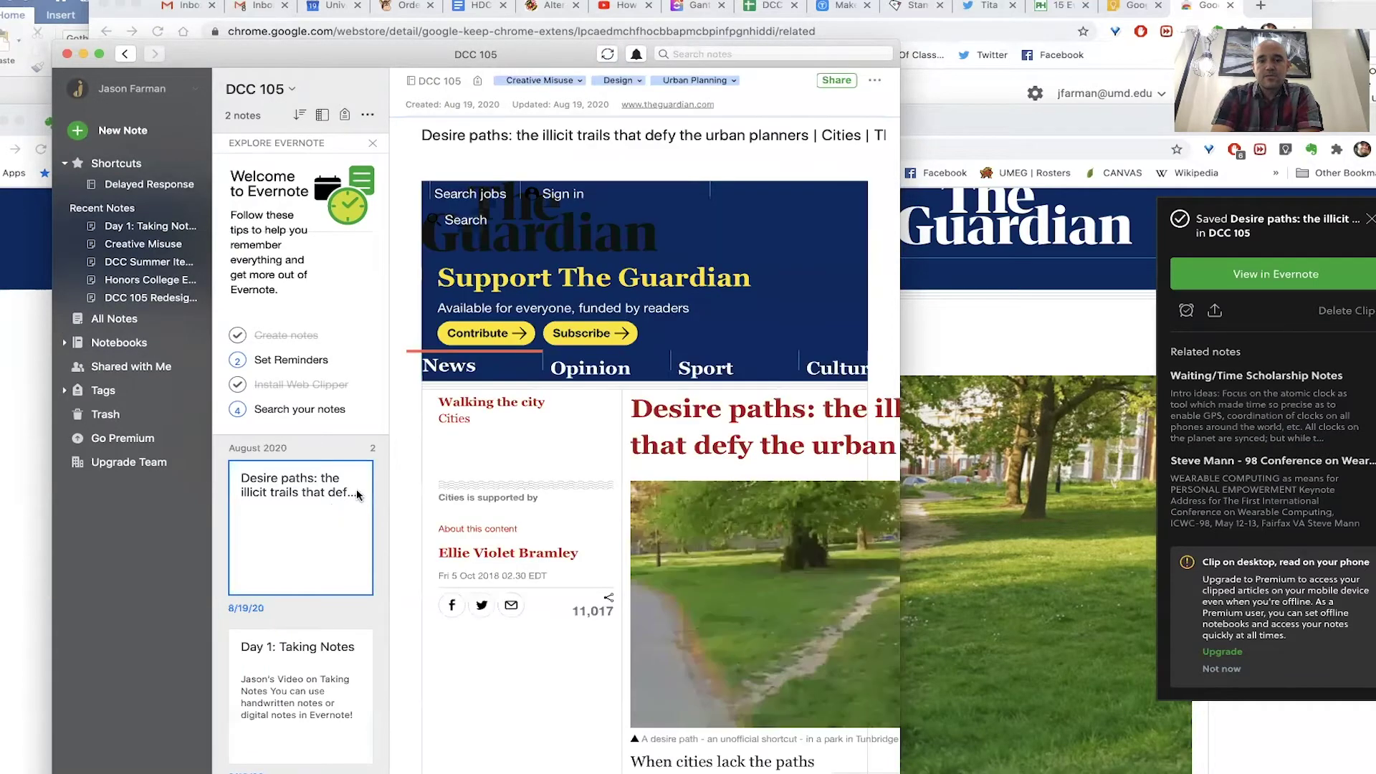
{"action": "scroll", "coordinate": [540, 467], "scroll_direction": "down", "scroll_amount": 10}
{"action": "scroll", "coordinate": [540, 466], "scroll_direction": "down", "scroll_amount": 15}
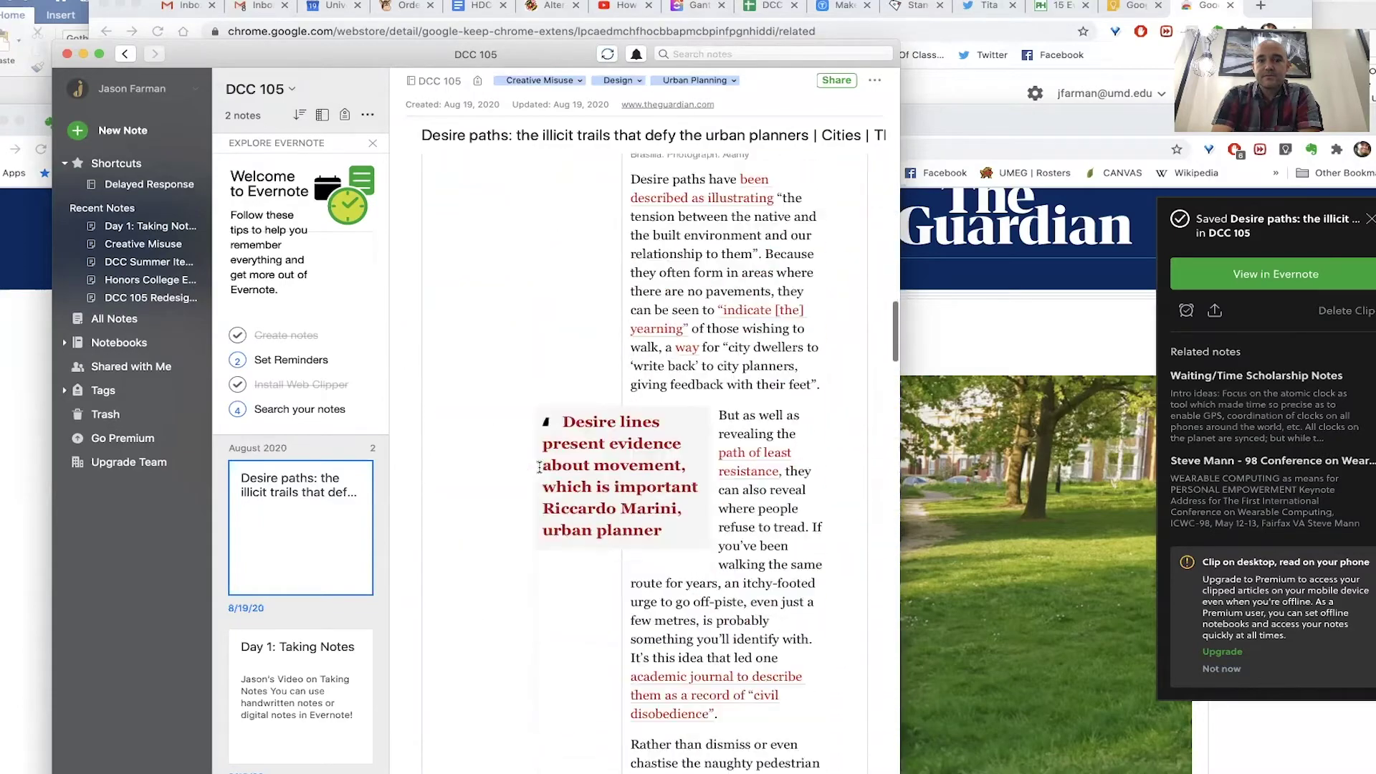
{"action": "scroll", "coordinate": [540, 467], "scroll_direction": "down", "scroll_amount": 3}
{"action": "scroll", "coordinate": [830, 440], "scroll_direction": "up", "scroll_amount": 20}
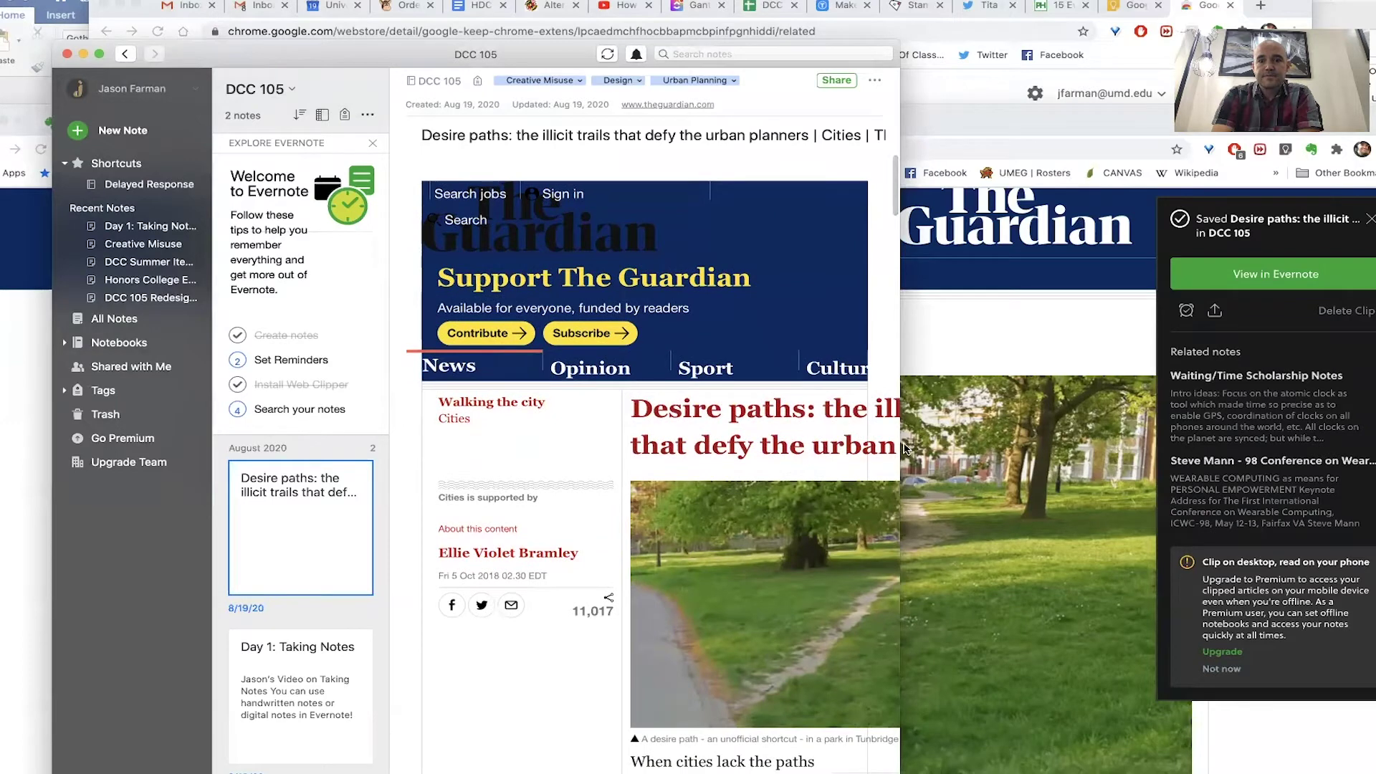
{"action": "left_click_drag", "start_coordinate": [901, 449], "coordinate": [1008, 452]}
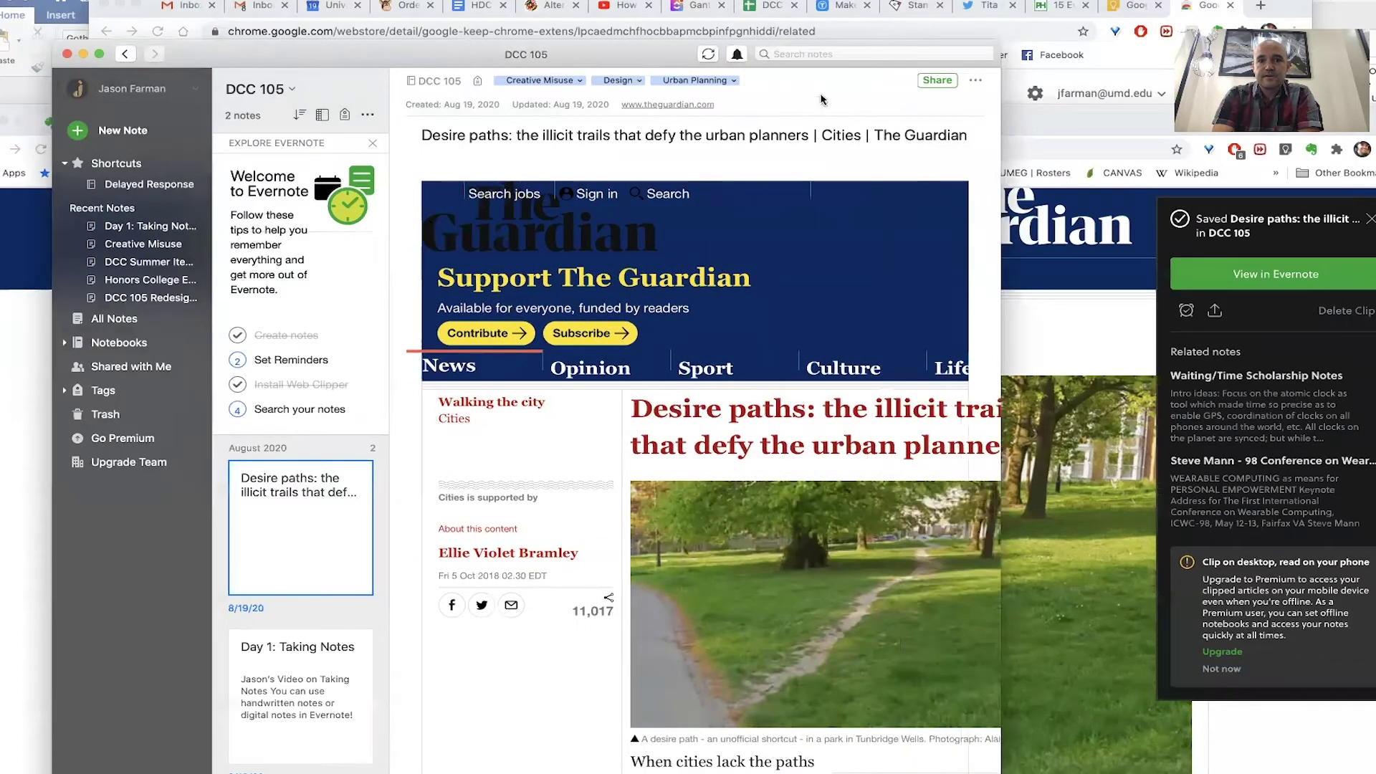
{"action": "left_click", "coordinate": [828, 54]}
- Search all notes for 'urban planning' and scroll through the 44 matching results
{"action": "type", "text": "urban panni"}
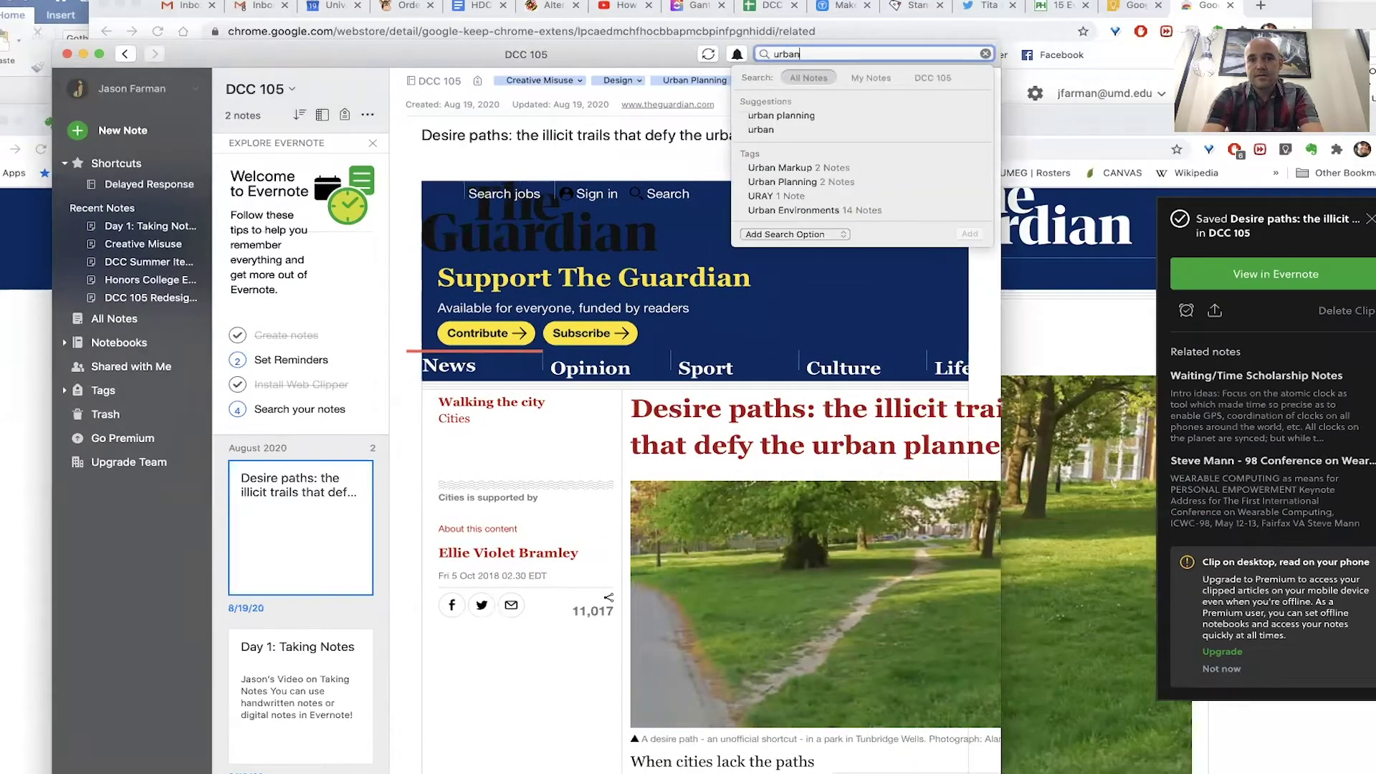
{"action": "key", "text": "BackSpace"}
{"action": "key", "text": "BackSpace"}
{"action": "key", "text": "BackSpace"}
{"action": "key", "text": "BackSpace"}
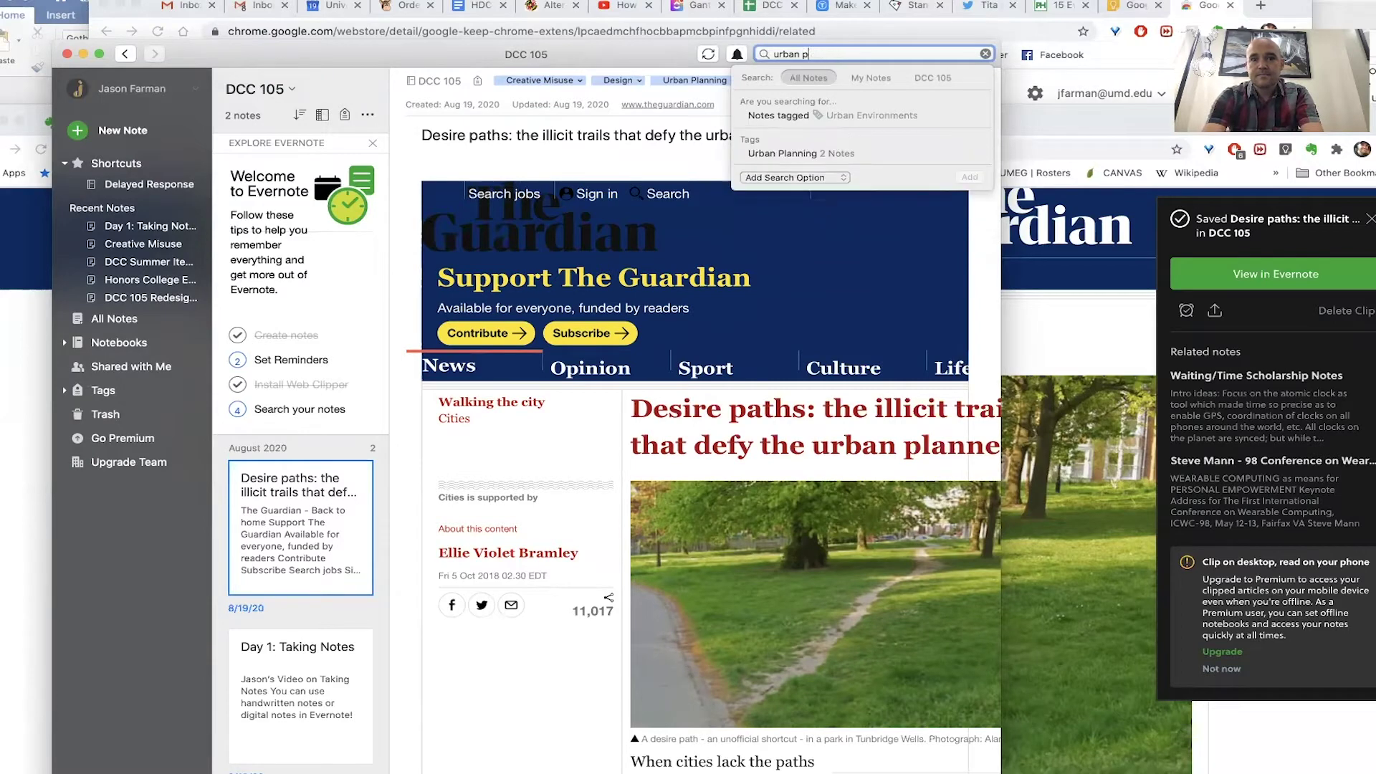
{"action": "type", "text": "lanning"}
{"action": "key", "text": "Return"}
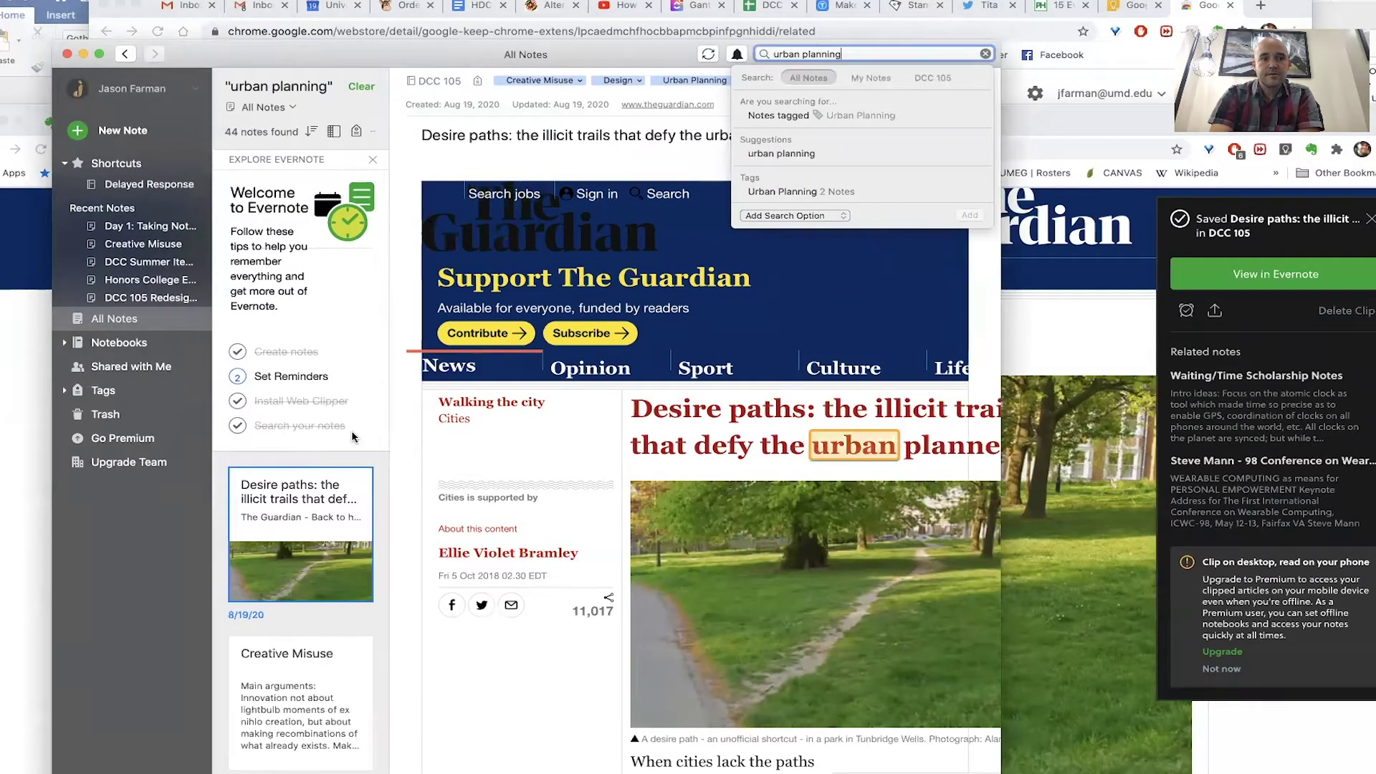
{"action": "scroll", "coordinate": [338, 544], "scroll_direction": "down", "scroll_amount": 10}
{"action": "scroll", "coordinate": [337, 550], "scroll_direction": "down", "scroll_amount": 10}
{"action": "scroll", "coordinate": [336, 550], "scroll_direction": "up", "scroll_amount": 15}
{"action": "left_click", "coordinate": [325, 535]}
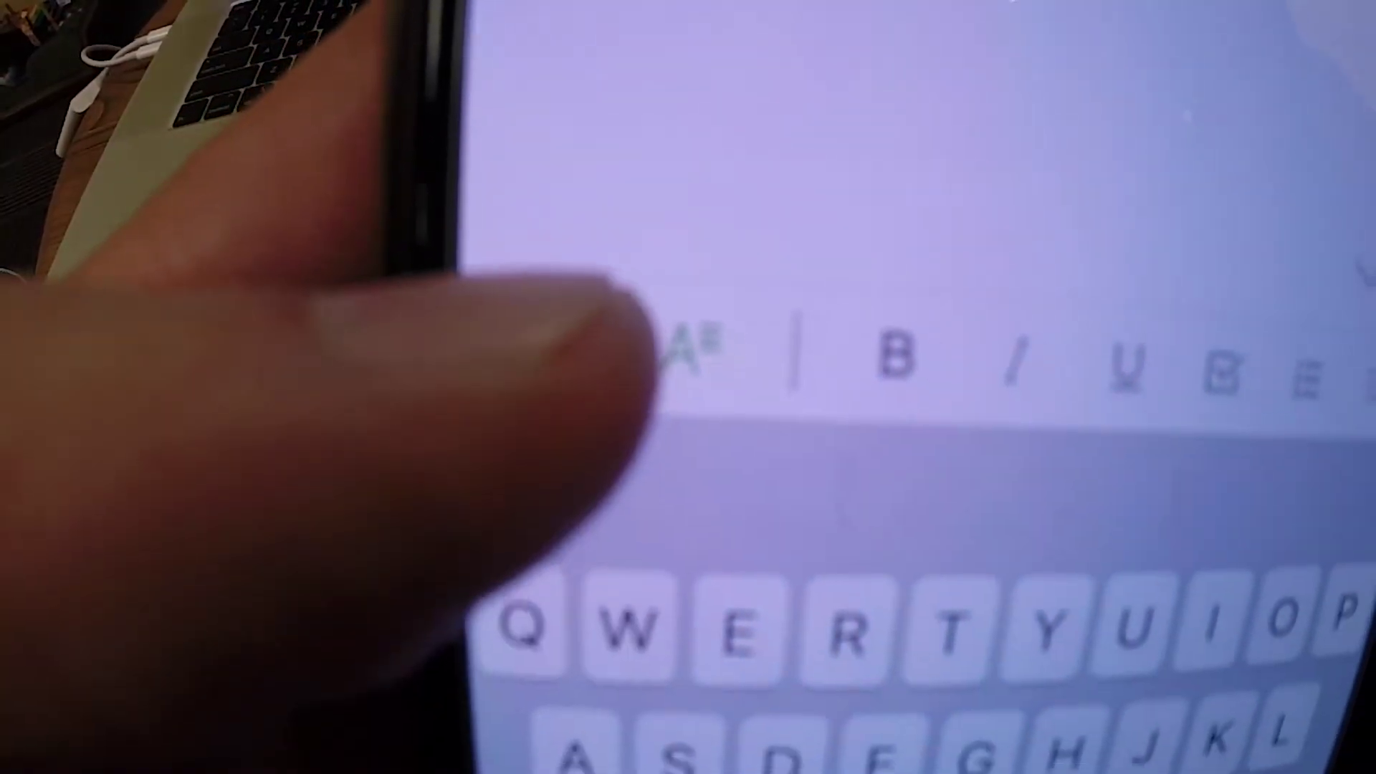
- Attach a photo of the handwritten notes page to the new iPhone note and title it 'Note'
{"action": "left_click", "coordinate": [504, 326]}
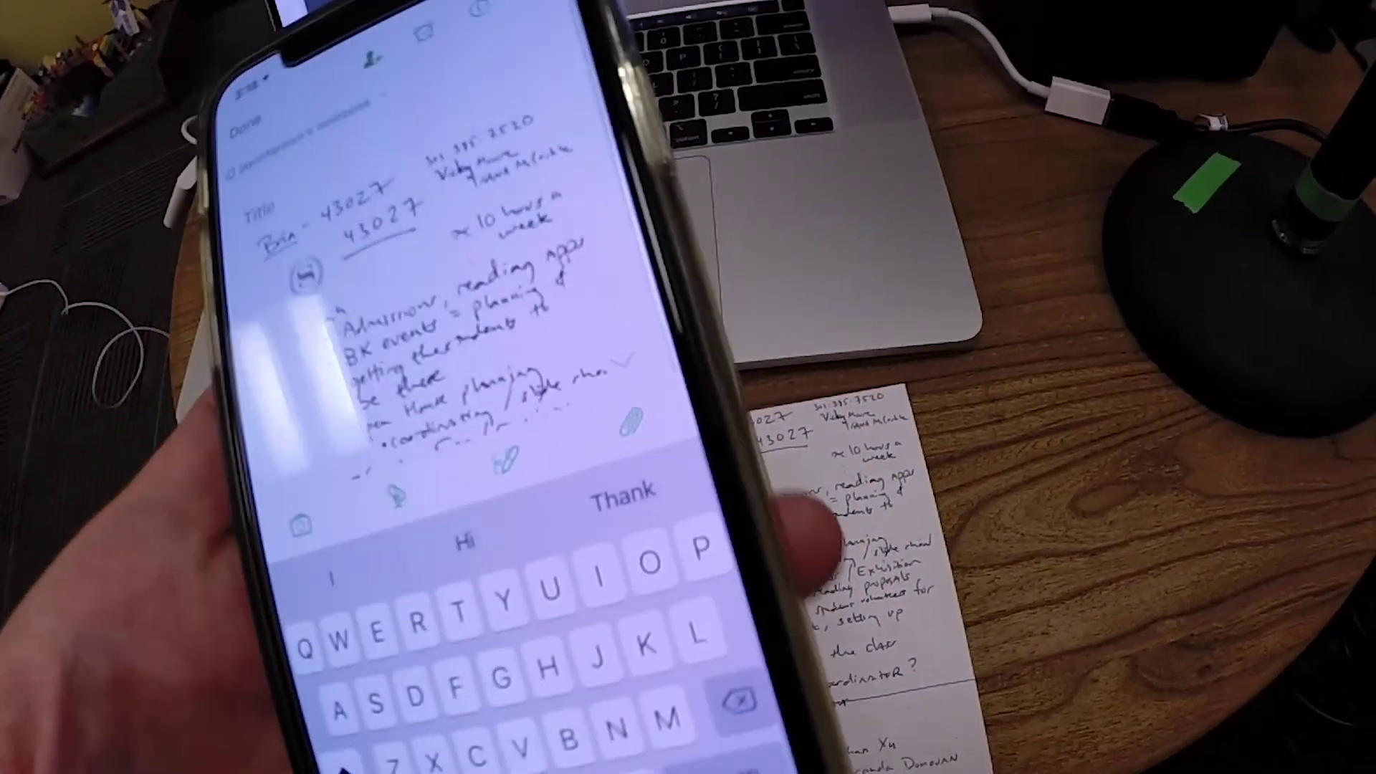
{"action": "type", "text": "Note"}
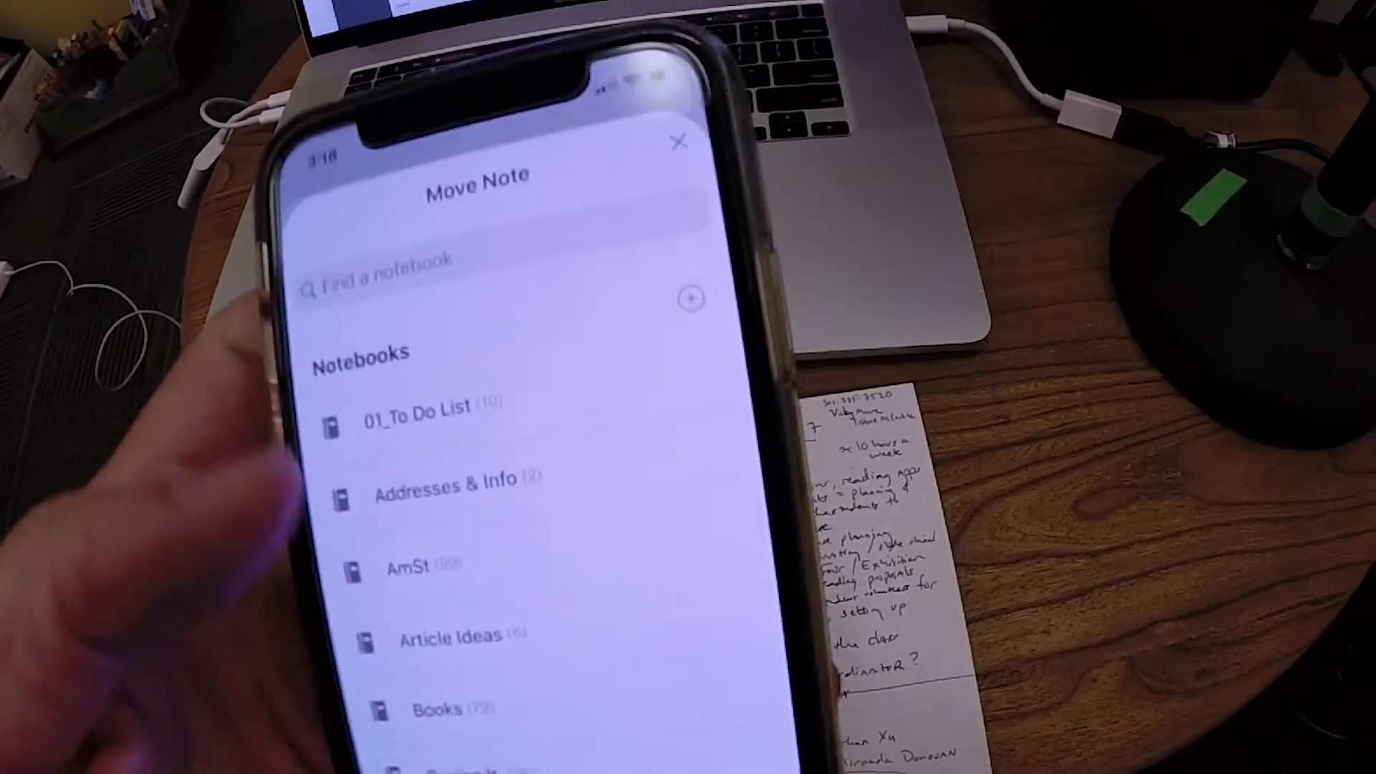
- Scroll the Move Note notebook list to reach the target notebook
{"action": "scroll", "coordinate": [466, 502], "scroll_direction": "down", "scroll_amount": 2}
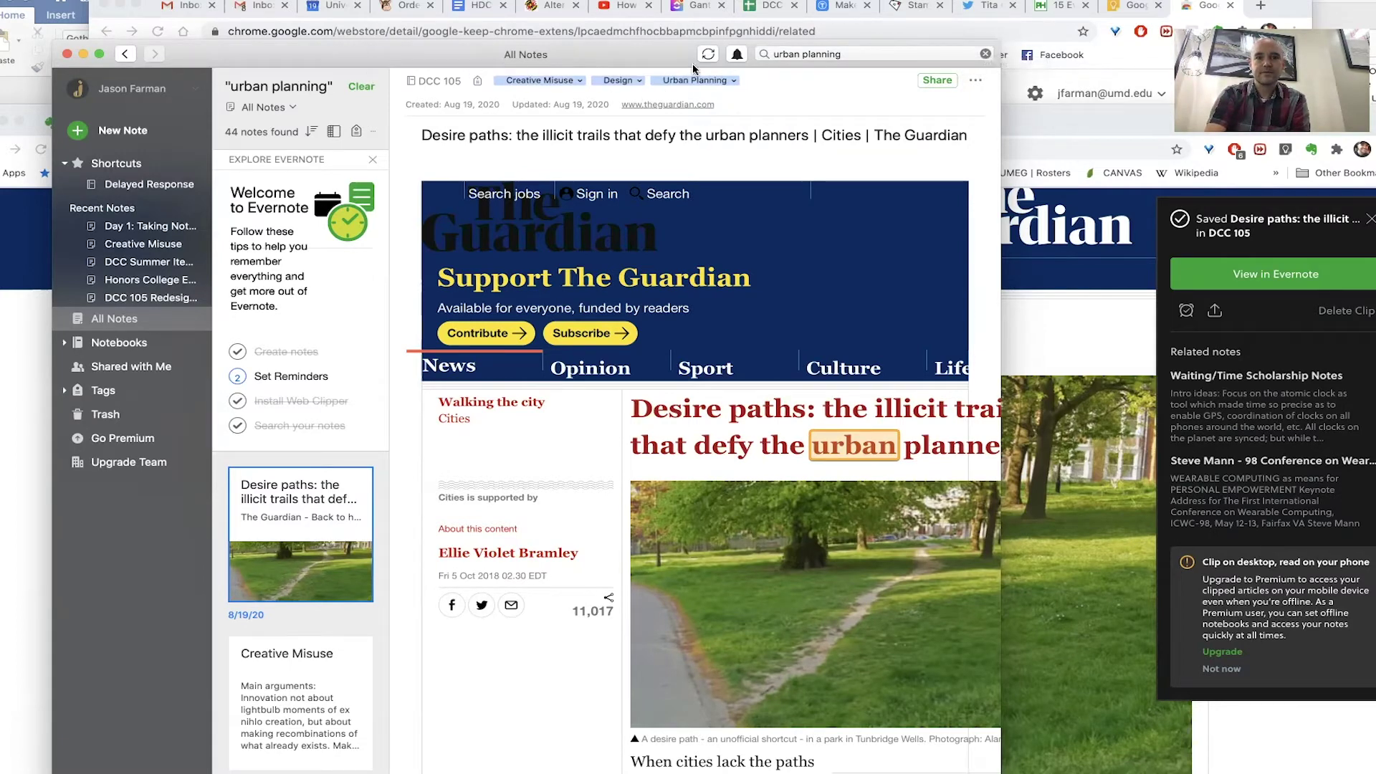
- Clear the search and open DCC 105's Note 1 with the handwritten page, repositioning the window
{"action": "left_click", "coordinate": [362, 88]}
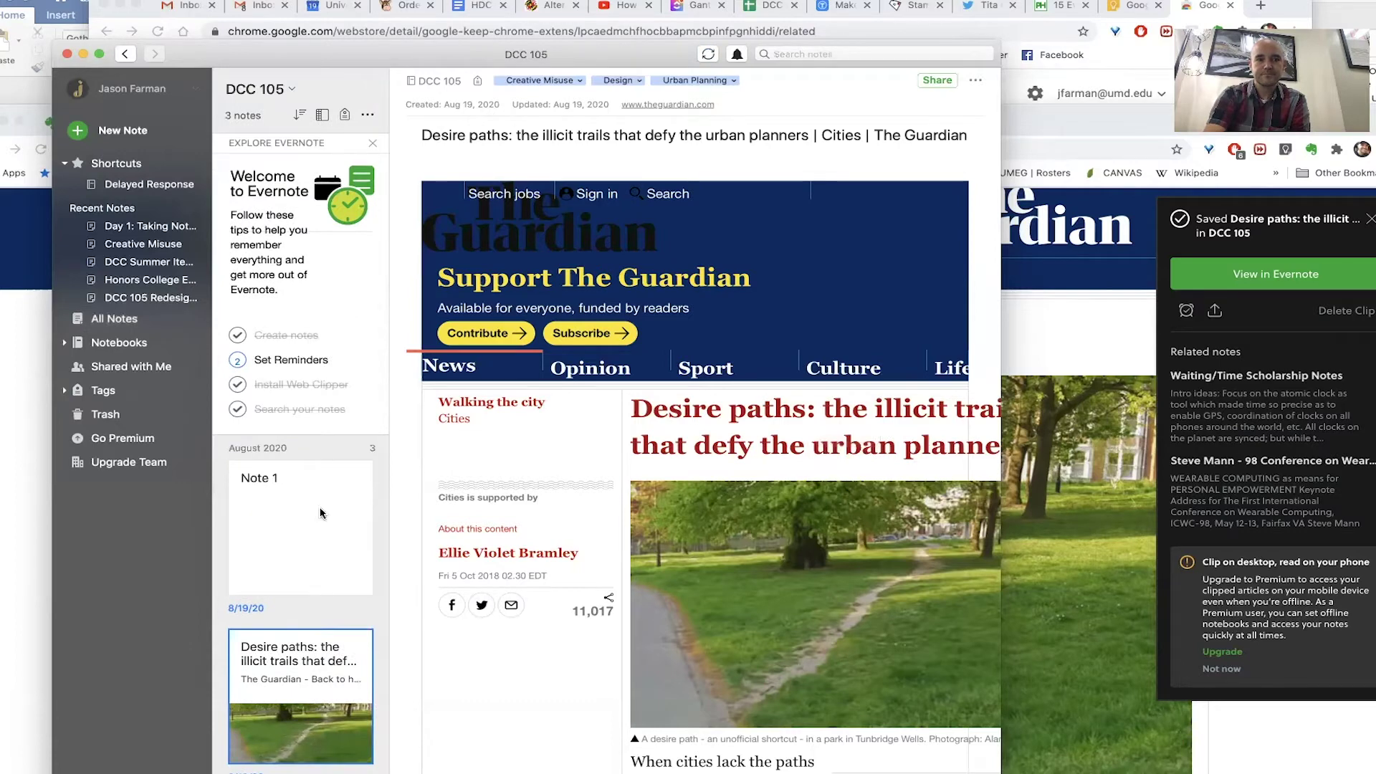
{"action": "left_click", "coordinate": [321, 513]}
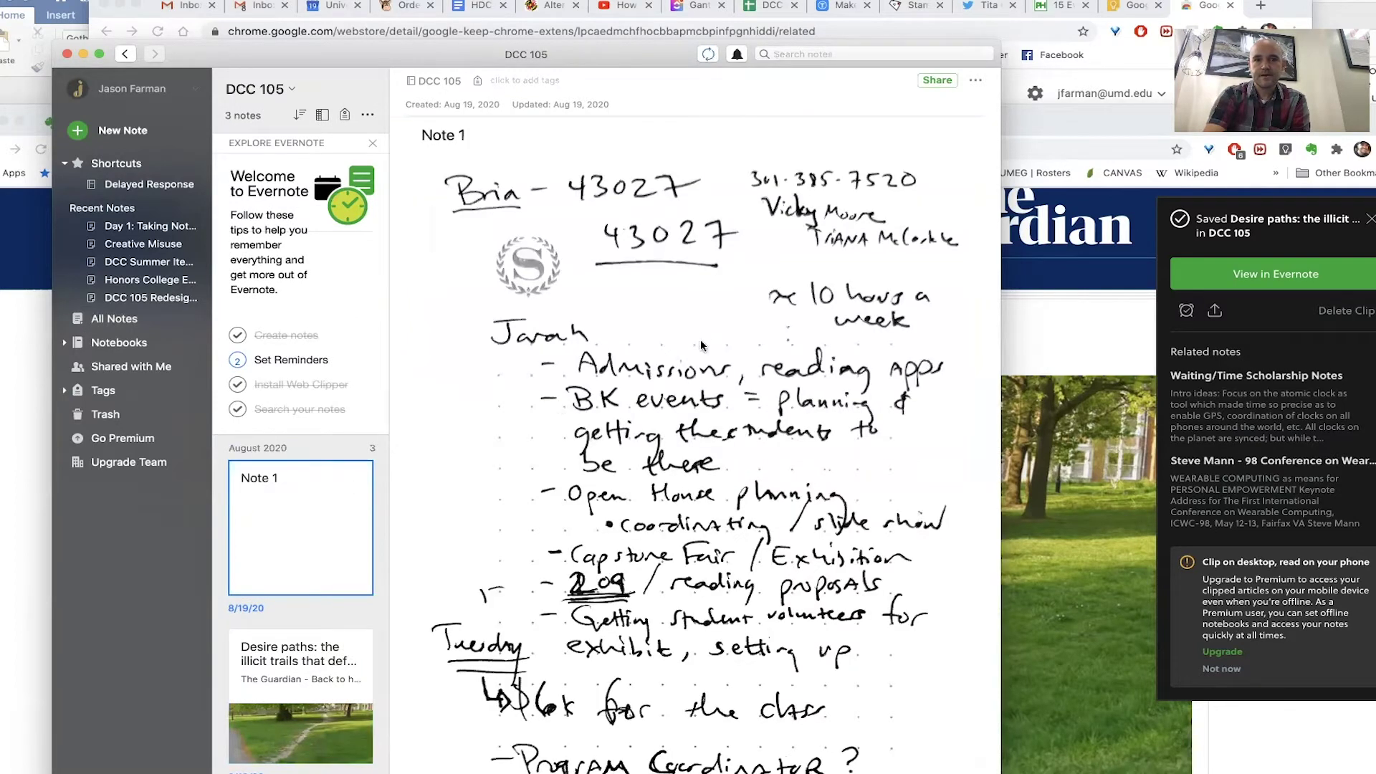
{"action": "left_click_drag", "start_coordinate": [605, 60], "coordinate": [527, 13]}
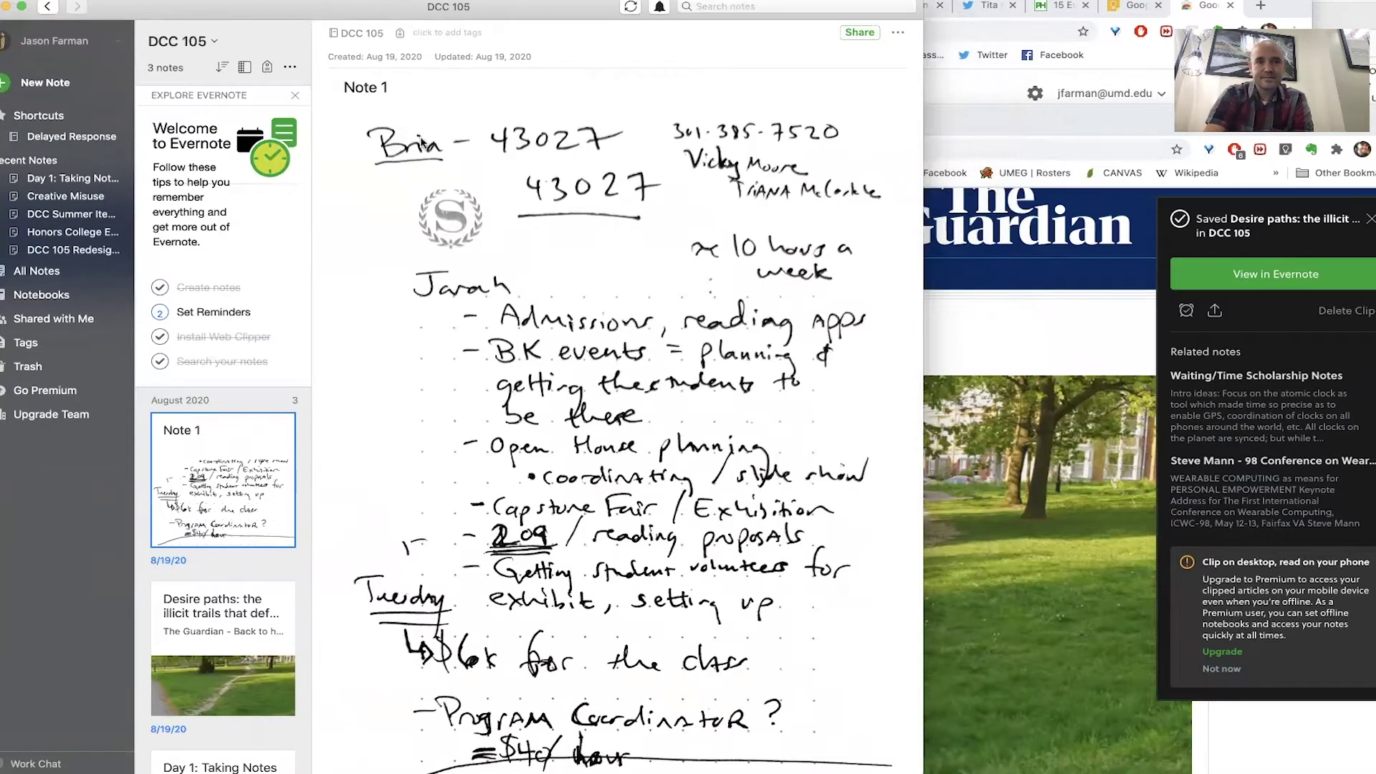
{"action": "left_click_drag", "start_coordinate": [267, 15], "coordinate": [286, 66]}
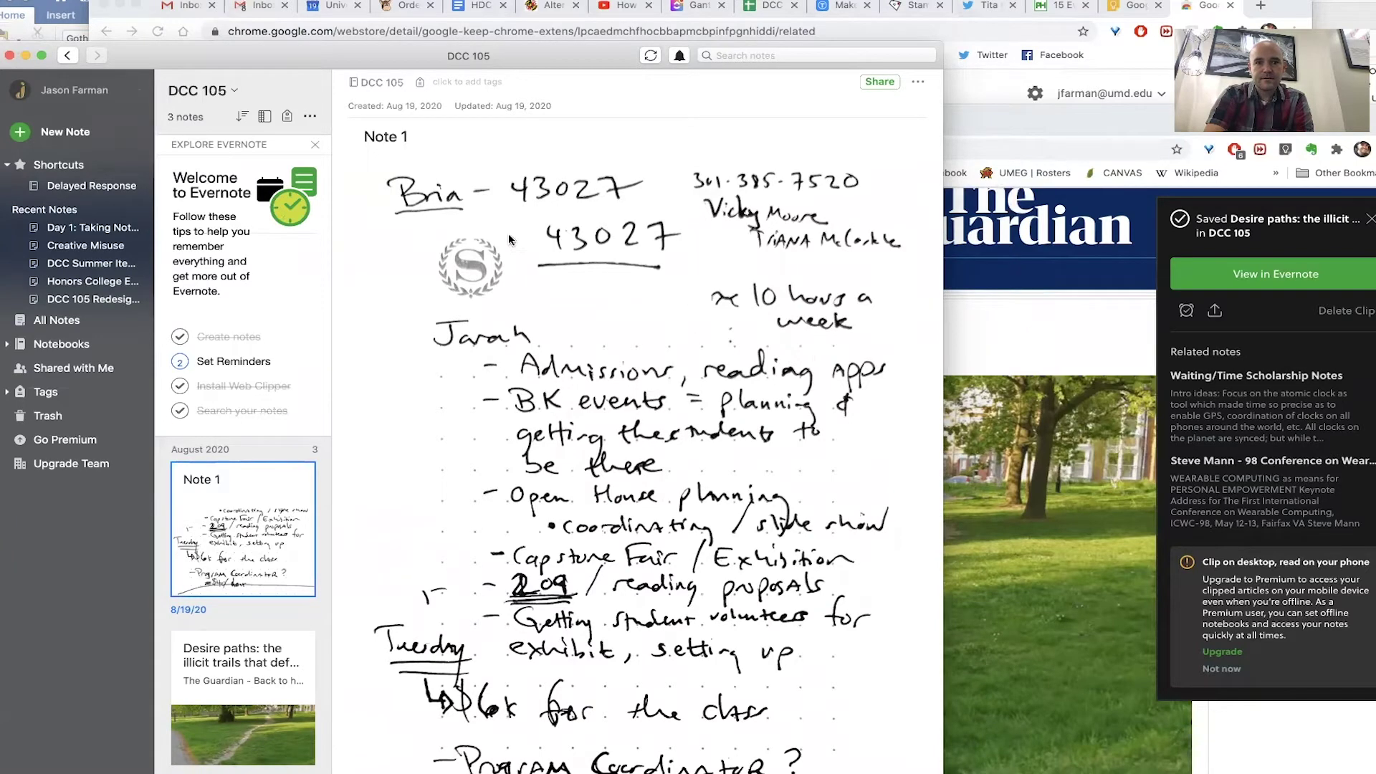
{"action": "left_click", "coordinate": [470, 84]}
- Tag Note 1 with Recruitment and HDCC 209
{"action": "type", "text": "Recruitment"}
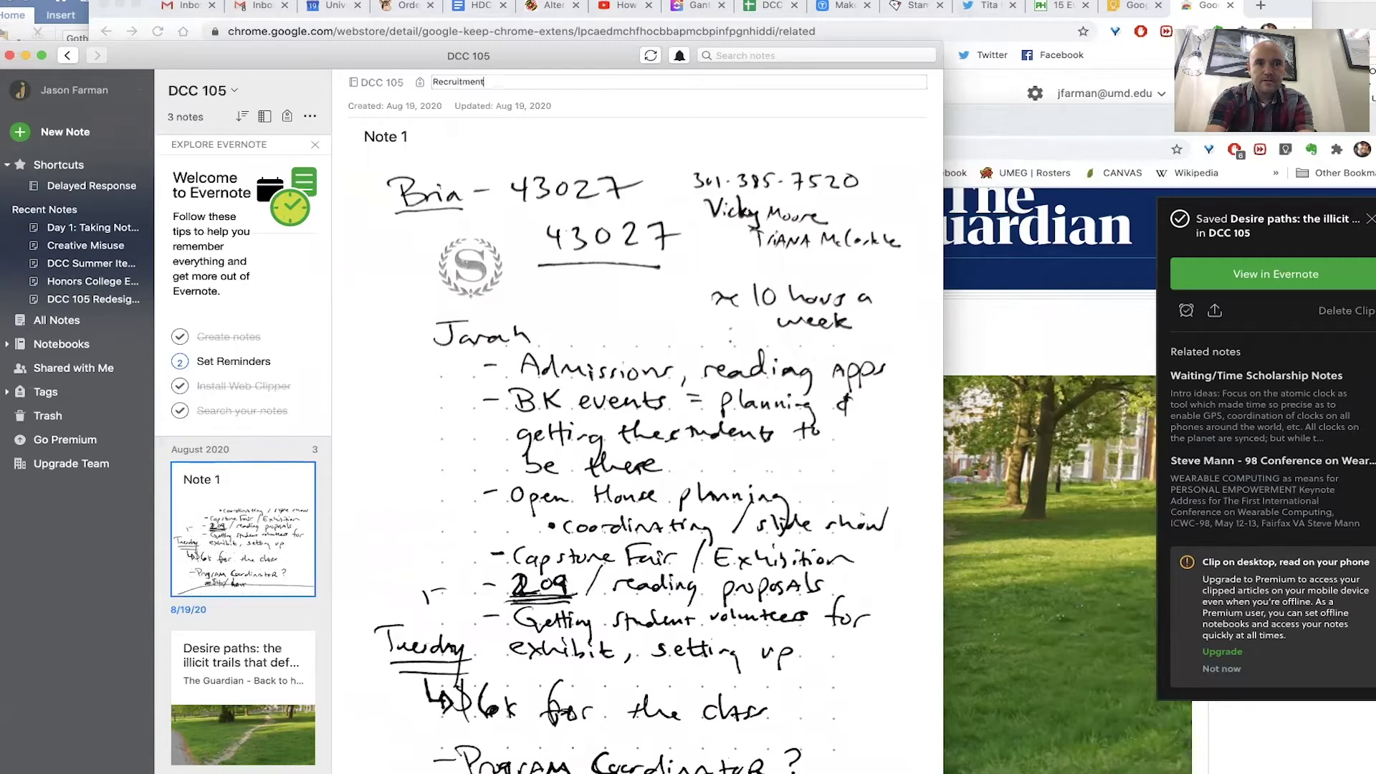
{"action": "key", "text": "Return"}
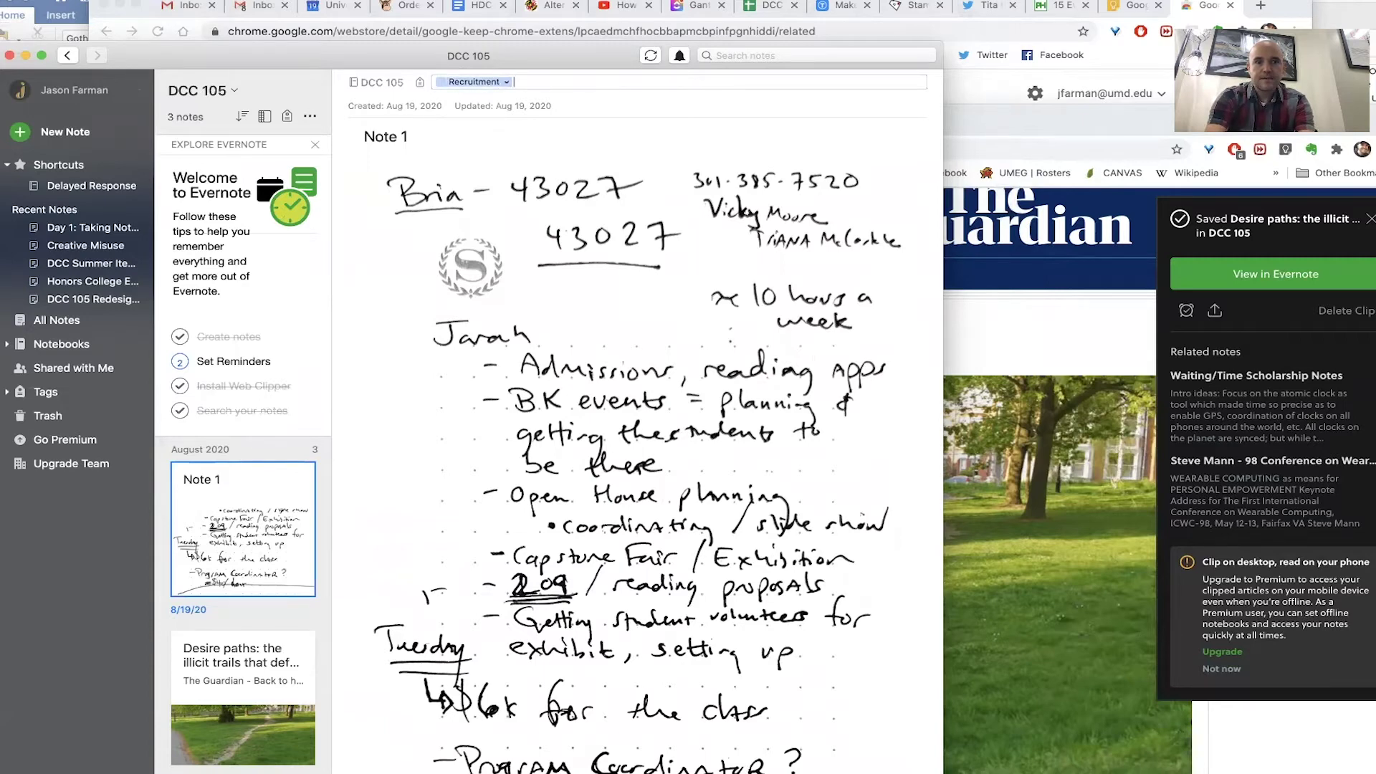
{"action": "type", "text": "H"}
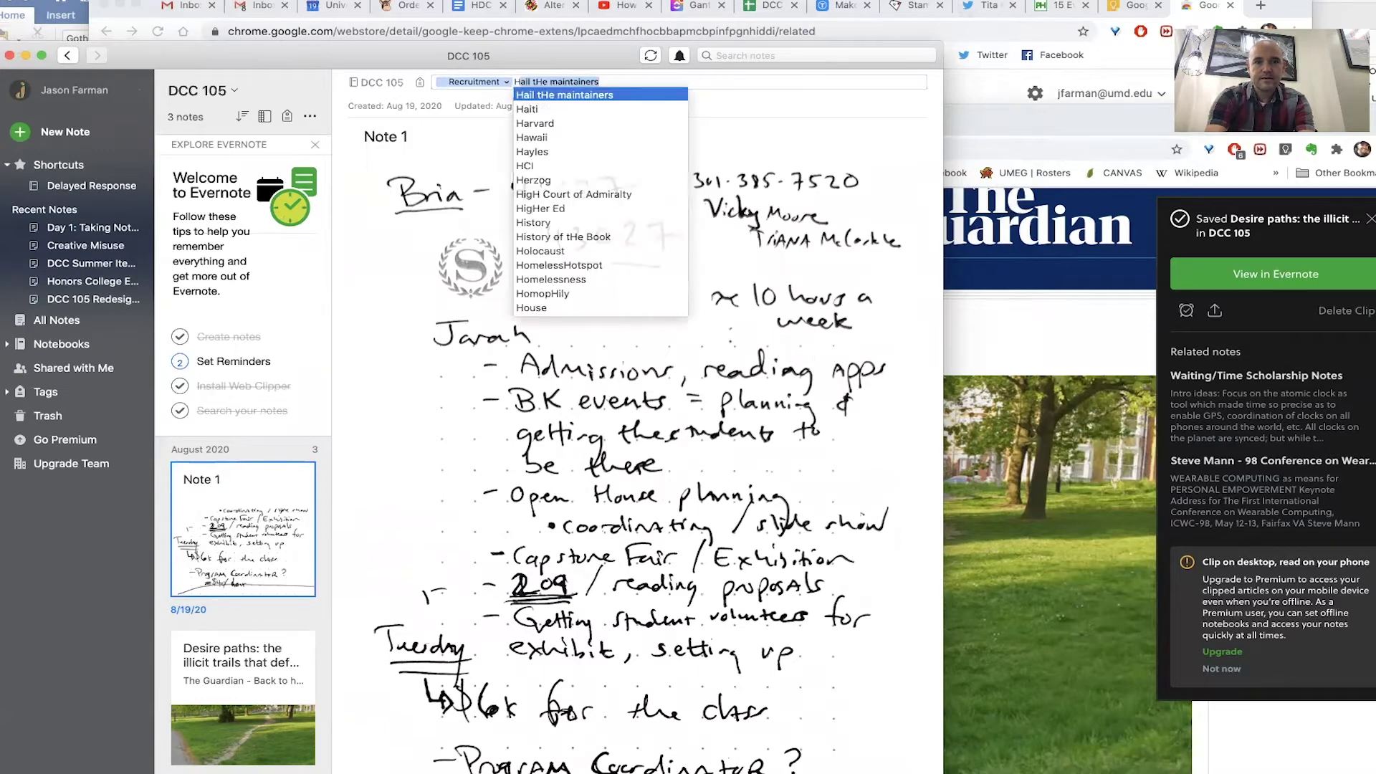
{"action": "type", "text": "DCC 209"}
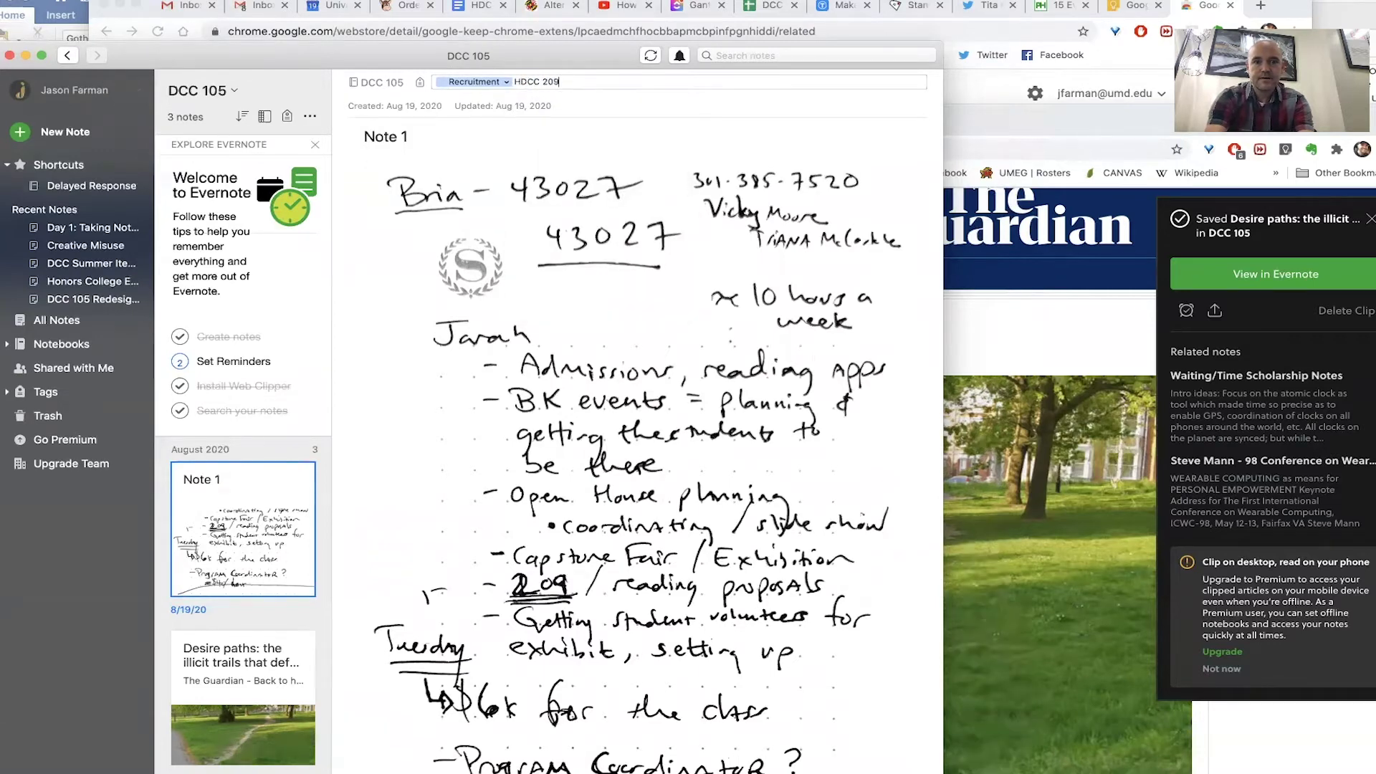
{"action": "key", "text": "Return"}
{"action": "left_click", "coordinate": [536, 286]}
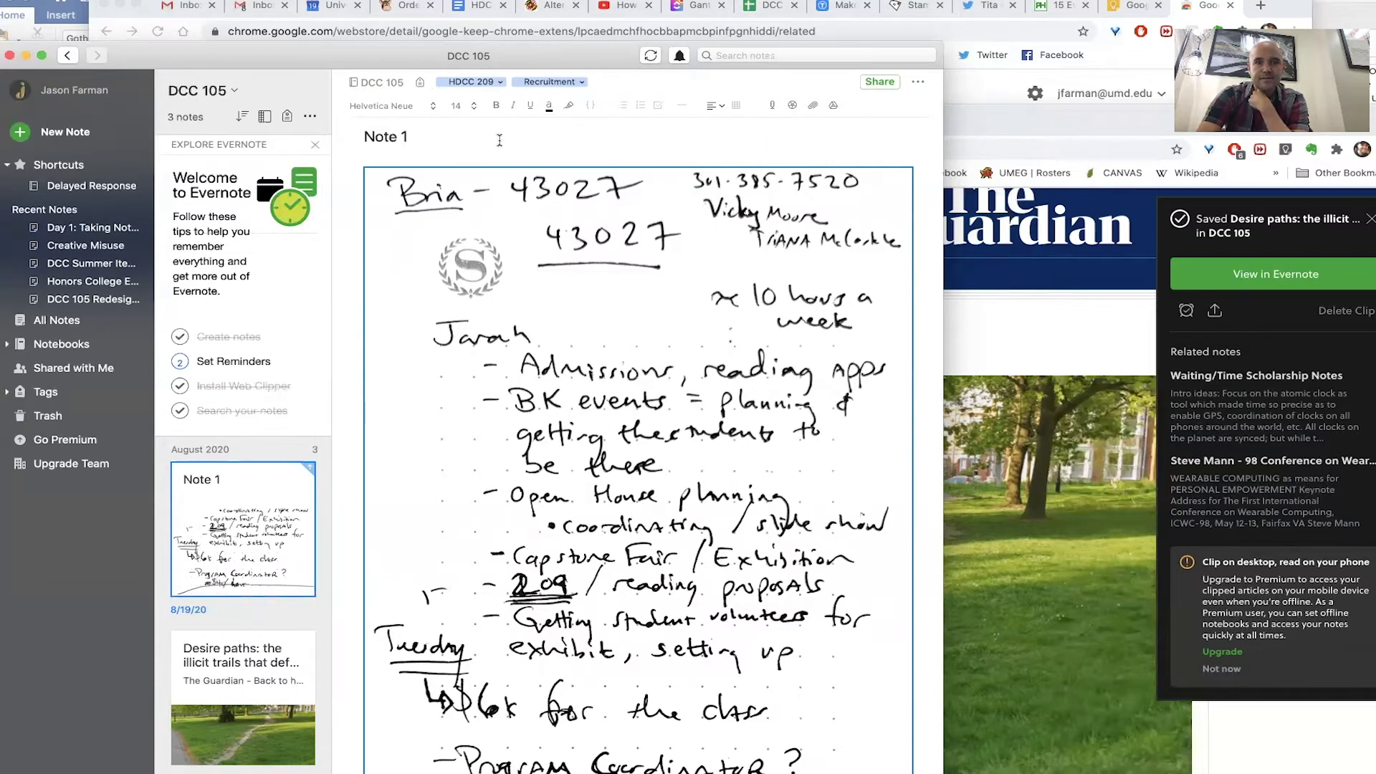
- Place the cursor in the note body and scroll through the handwritten page image
{"action": "left_click", "coordinate": [434, 159]}
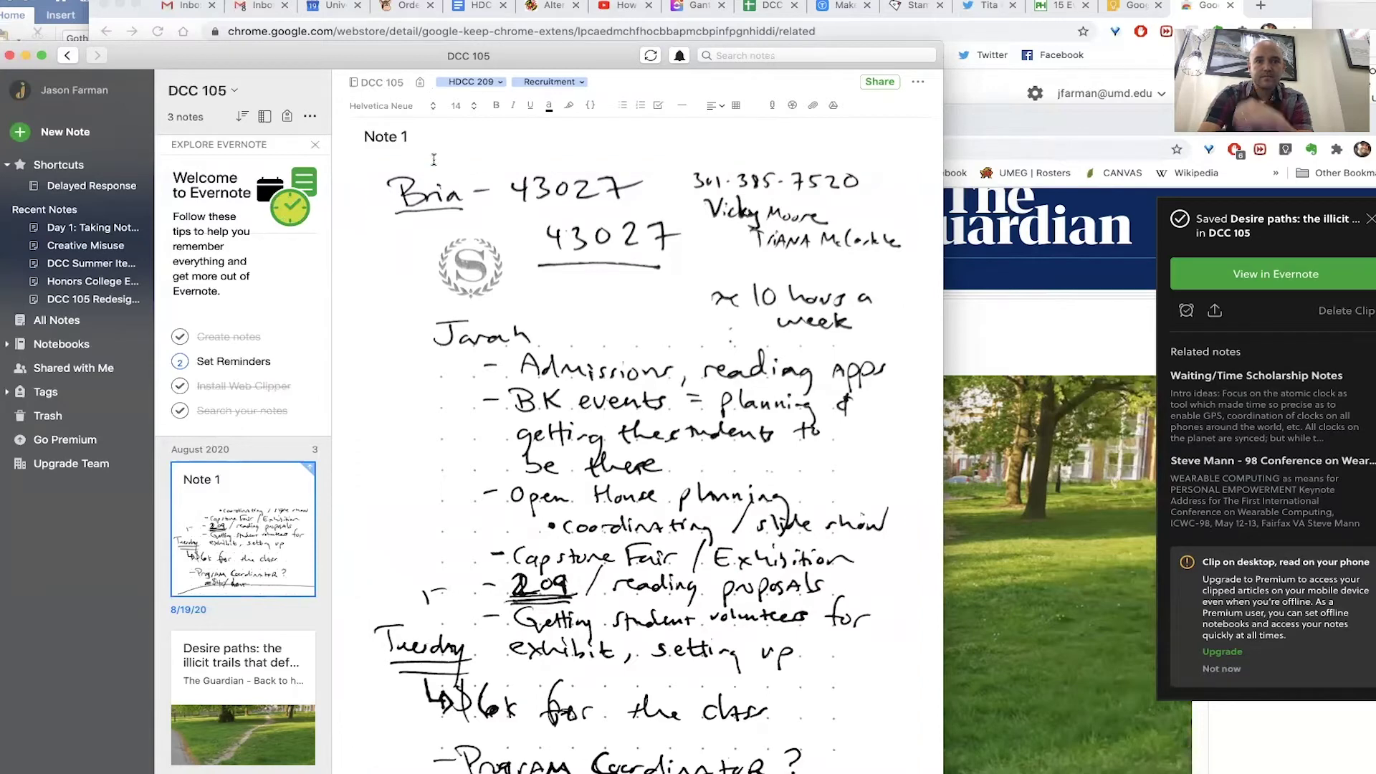
{"action": "scroll", "coordinate": [434, 159], "scroll_direction": "down", "scroll_amount": 5}
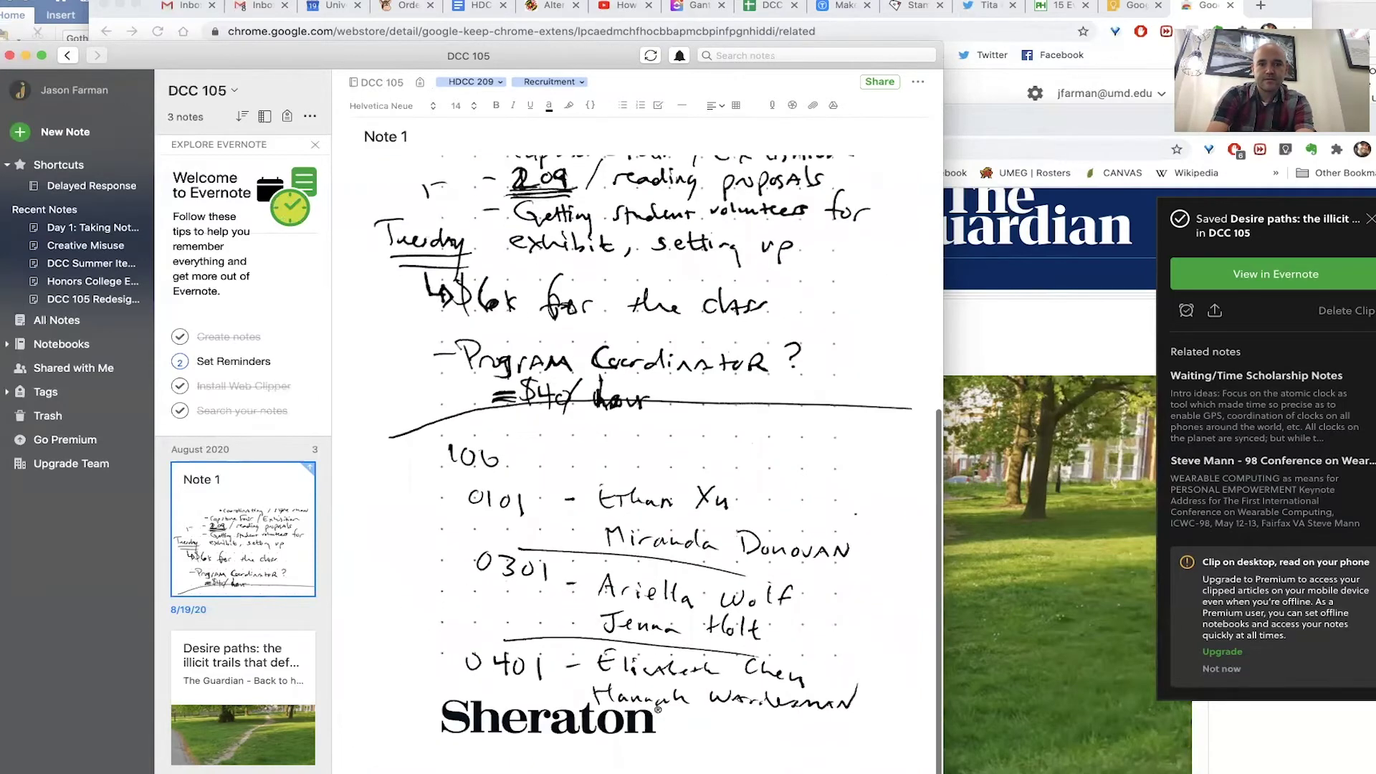
{"action": "scroll", "coordinate": [635, 430], "scroll_direction": "down", "scroll_amount": 1}
{"action": "scroll", "coordinate": [634, 430], "scroll_direction": "down", "scroll_amount": 1}
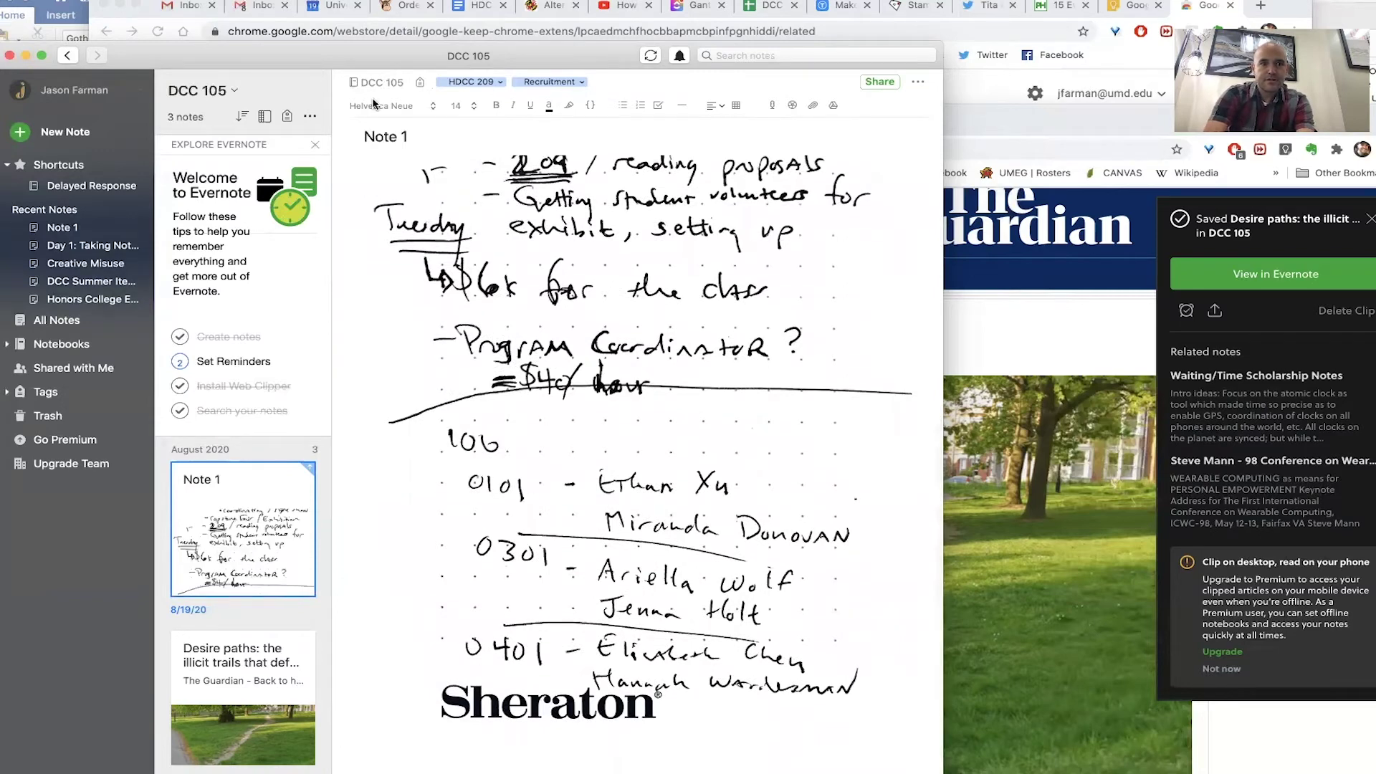
{"action": "left_click_drag", "start_coordinate": [327, 62], "coordinate": [318, 7]}
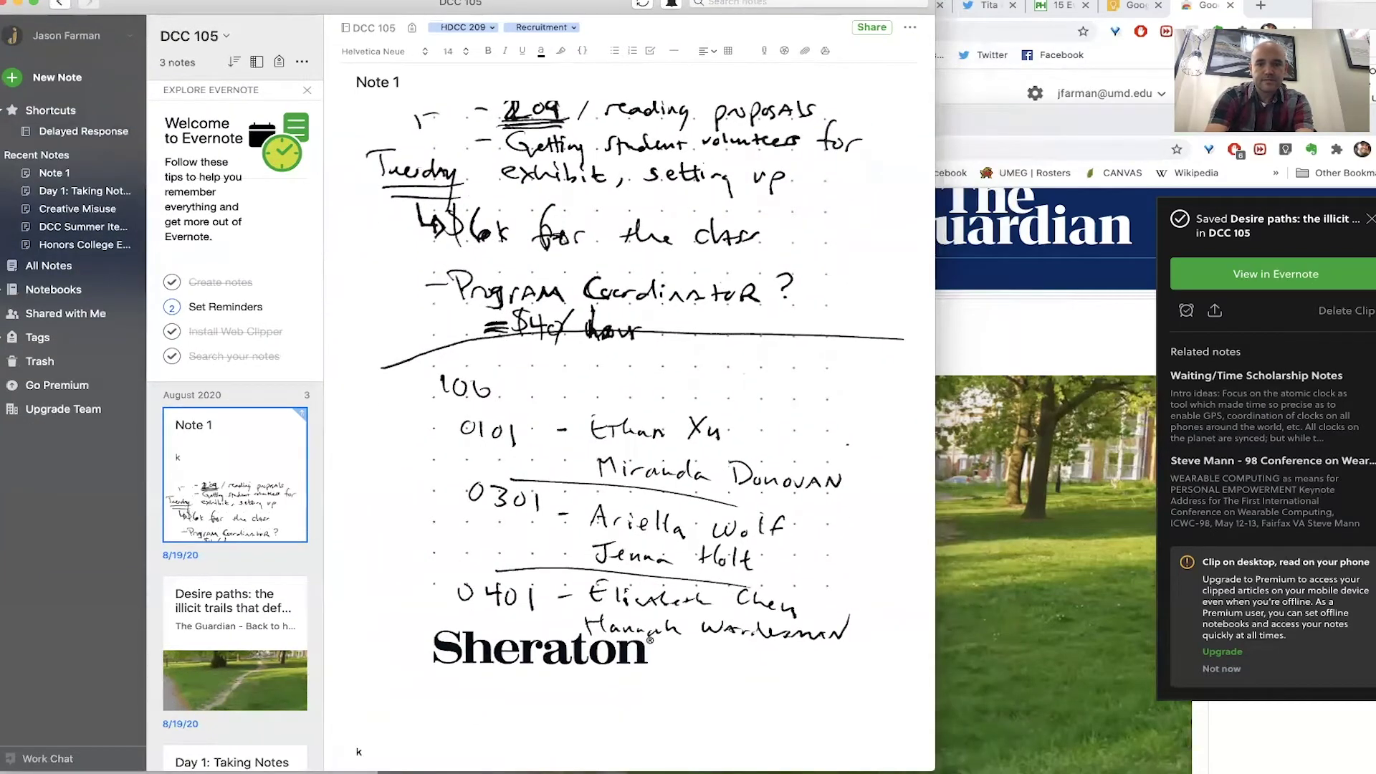
{"action": "scroll", "coordinate": [630, 430], "scroll_direction": "up", "scroll_amount": 1}
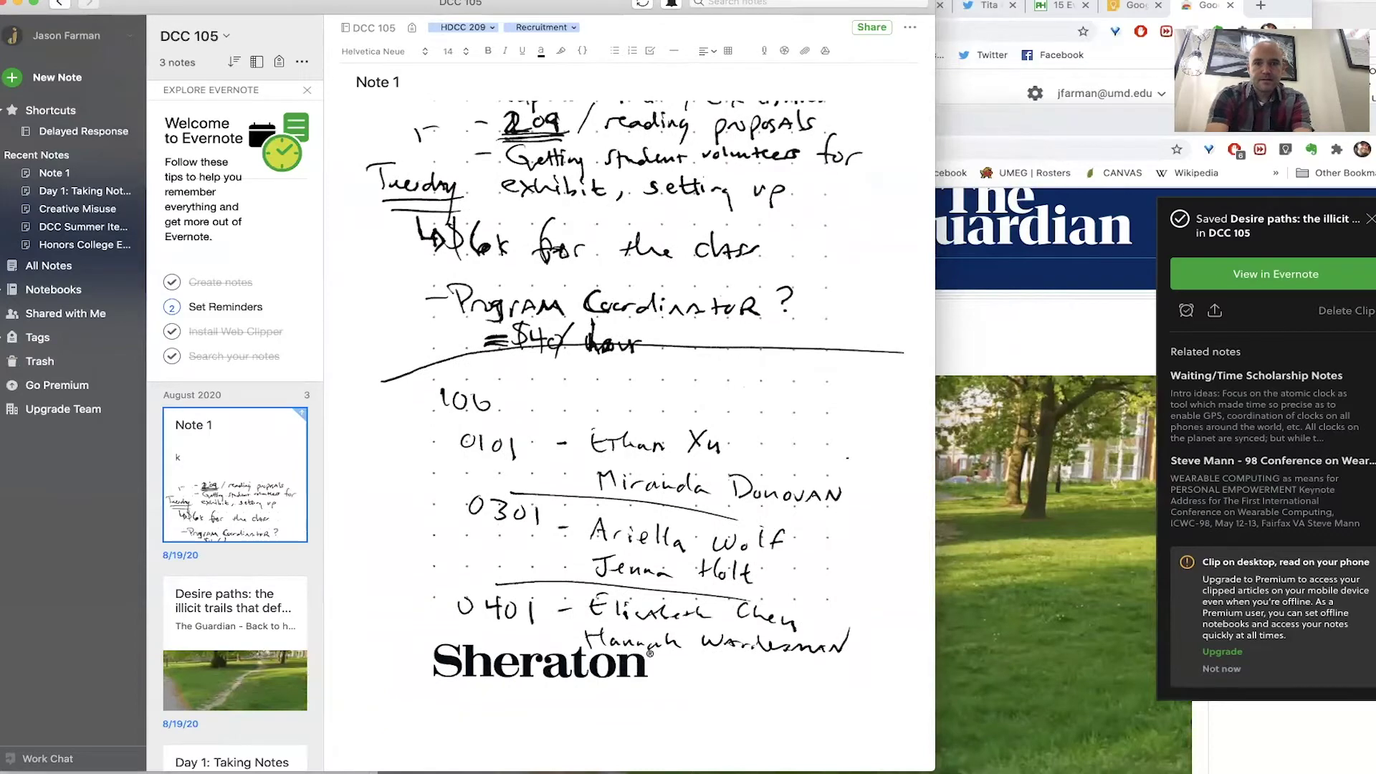
- Type 'HDCC Recruitment Events' and 'Program coordinator' on separate lines below the image
{"action": "type", "text": "HD"}
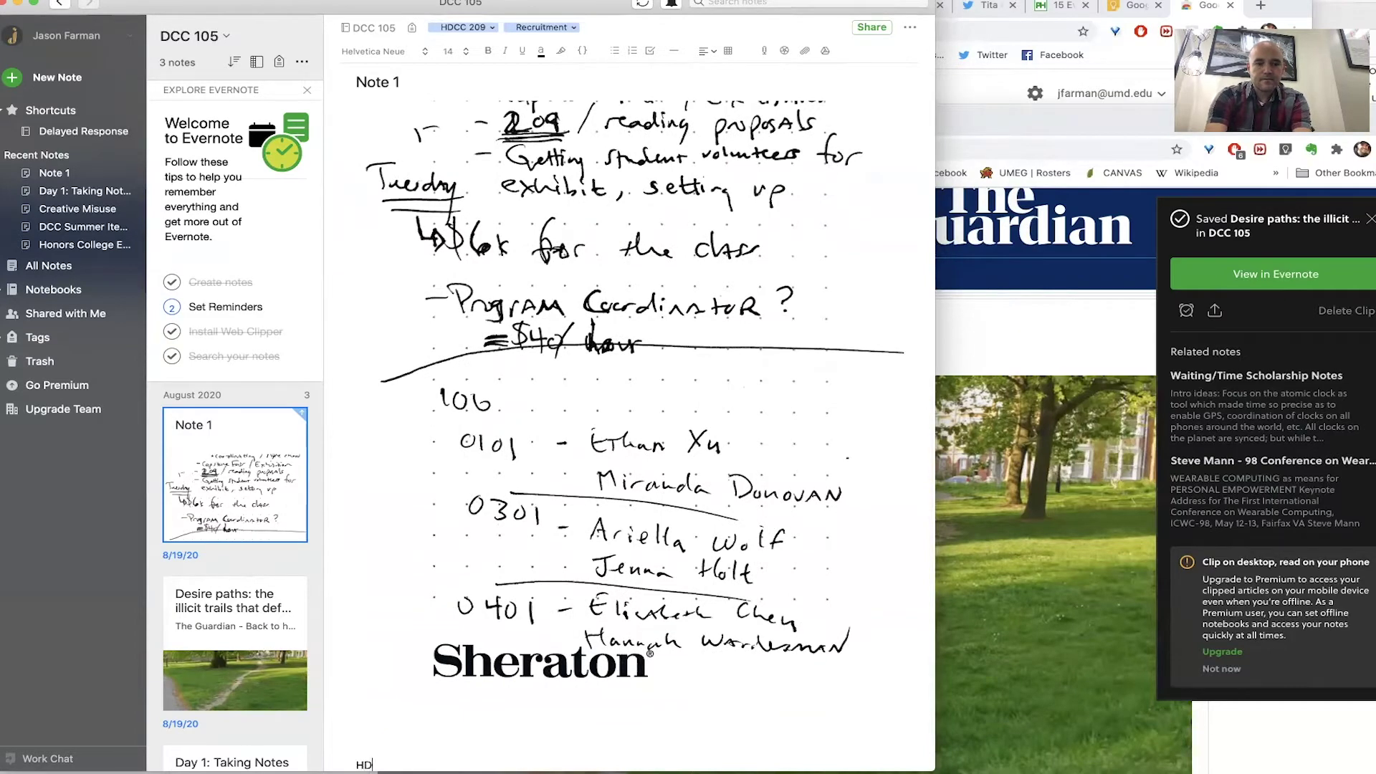
{"action": "type", "text": "CC Recruitm"}
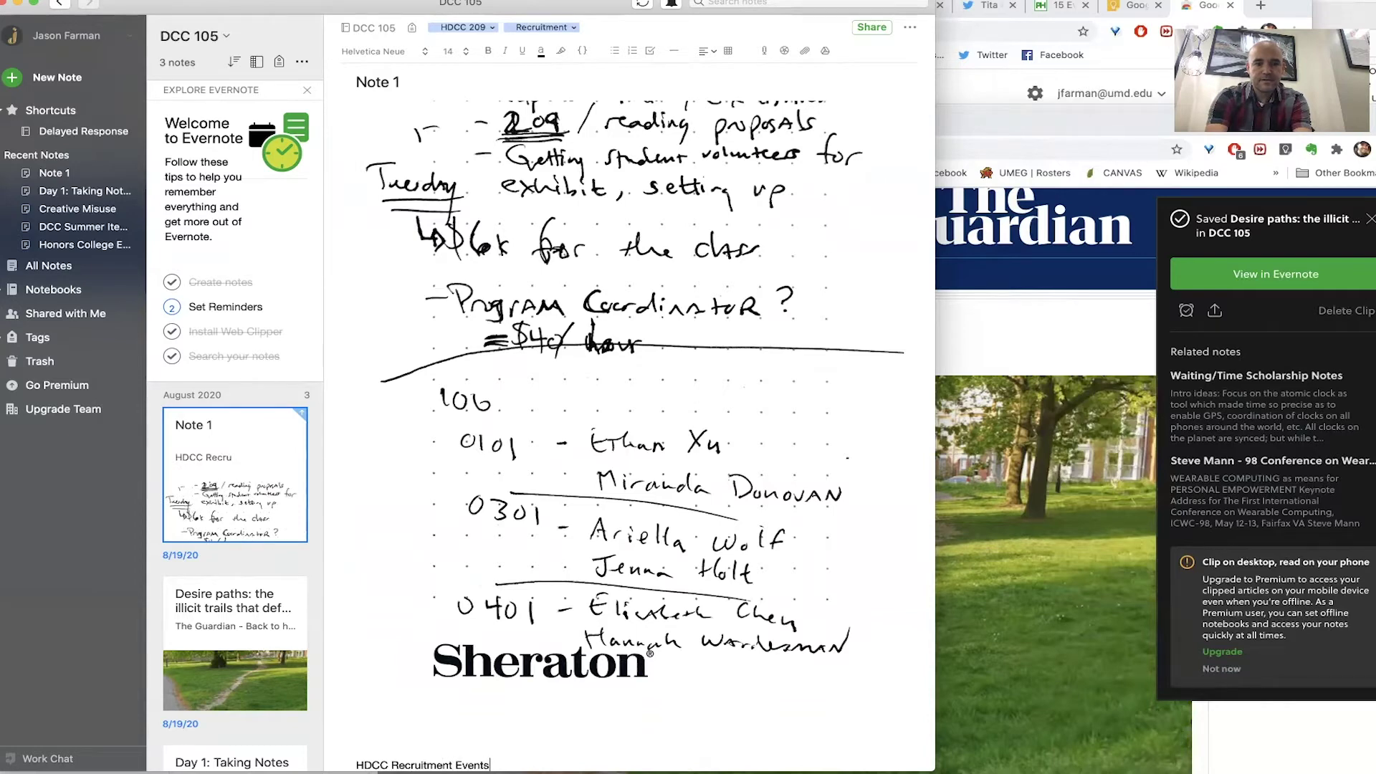
{"action": "type", "text": "ent Events"}
{"action": "key", "text": "Return"}
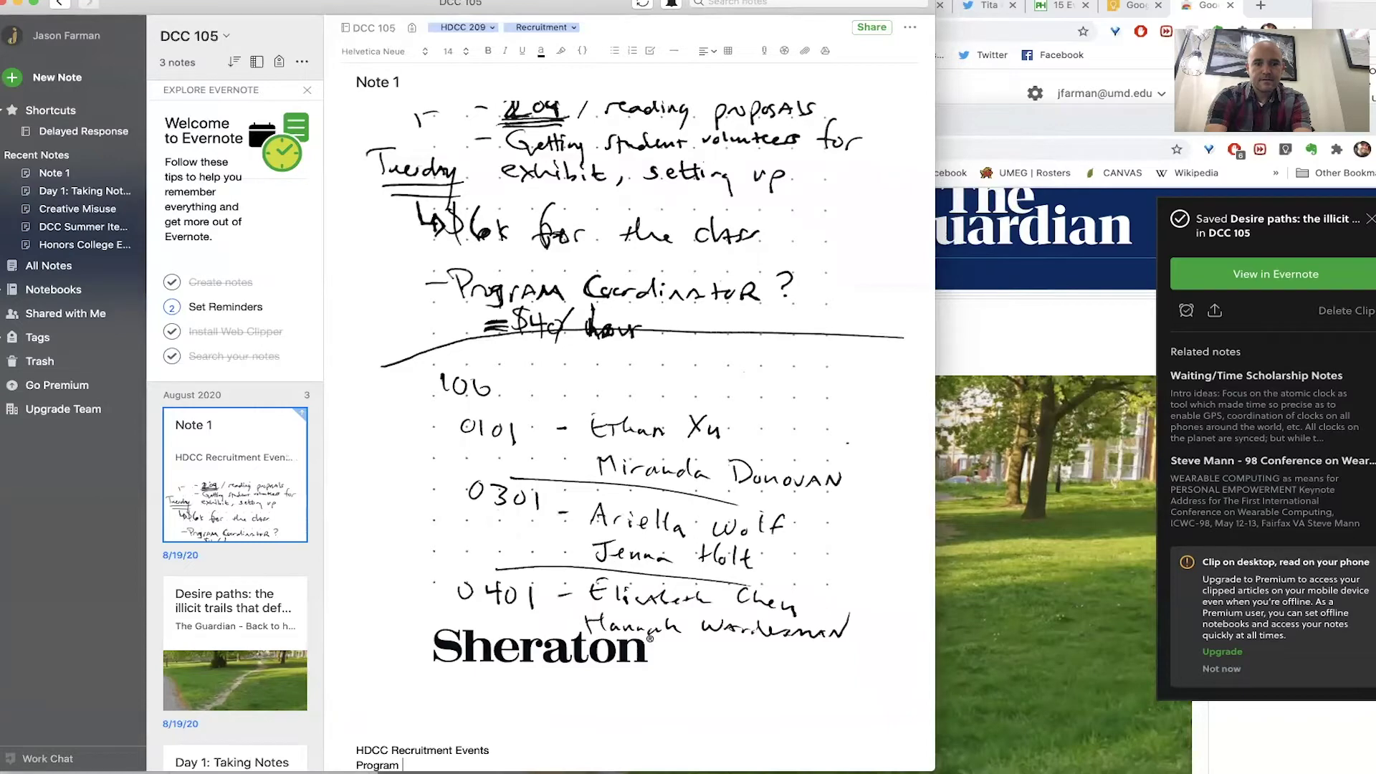
{"action": "type", "text": "coordinator"}
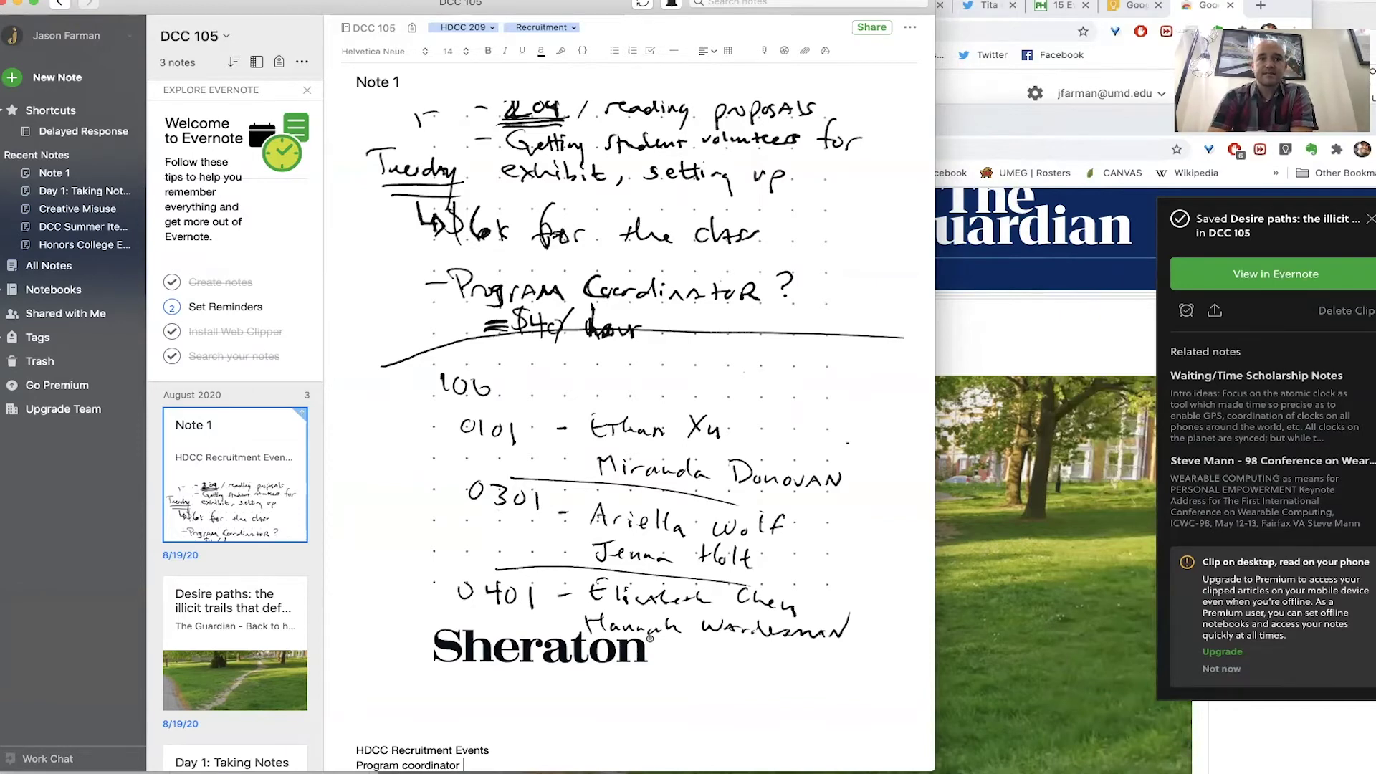
{"action": "left_click", "coordinate": [69, 289]}
- Select the DCC 105 notebook in the notebooks list and open its sharing dialog
{"action": "scroll", "coordinate": [338, 483], "scroll_direction": "down", "scroll_amount": 3}
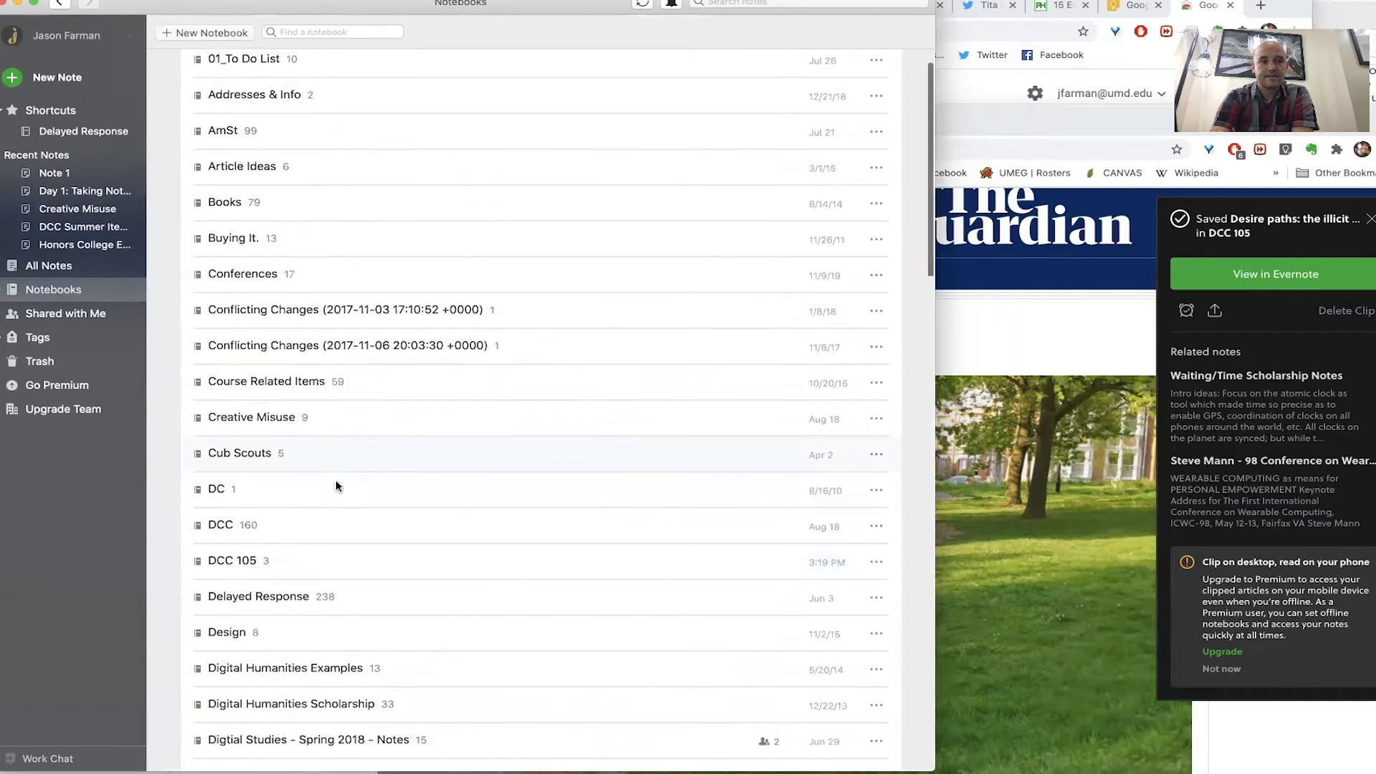
{"action": "left_click", "coordinate": [316, 528]}
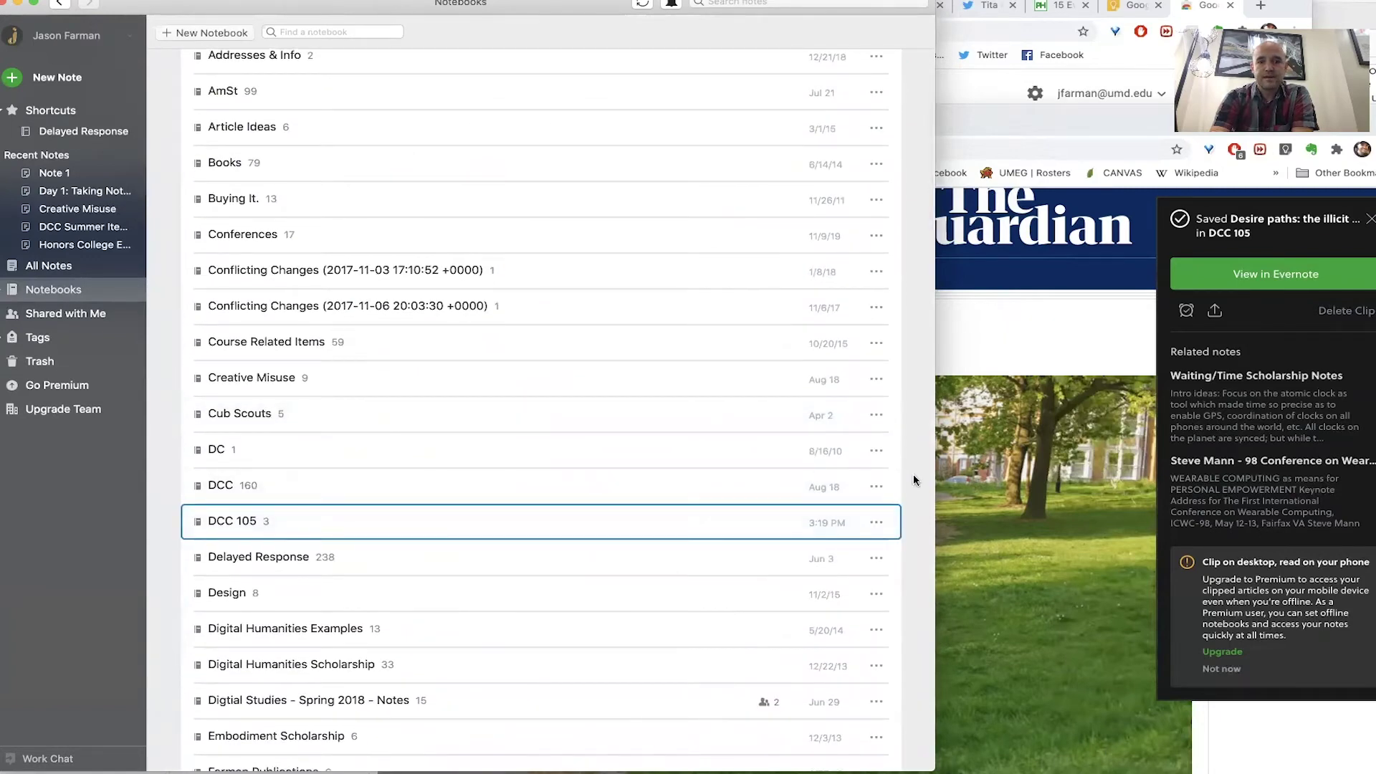
{"action": "left_click", "coordinate": [877, 524]}
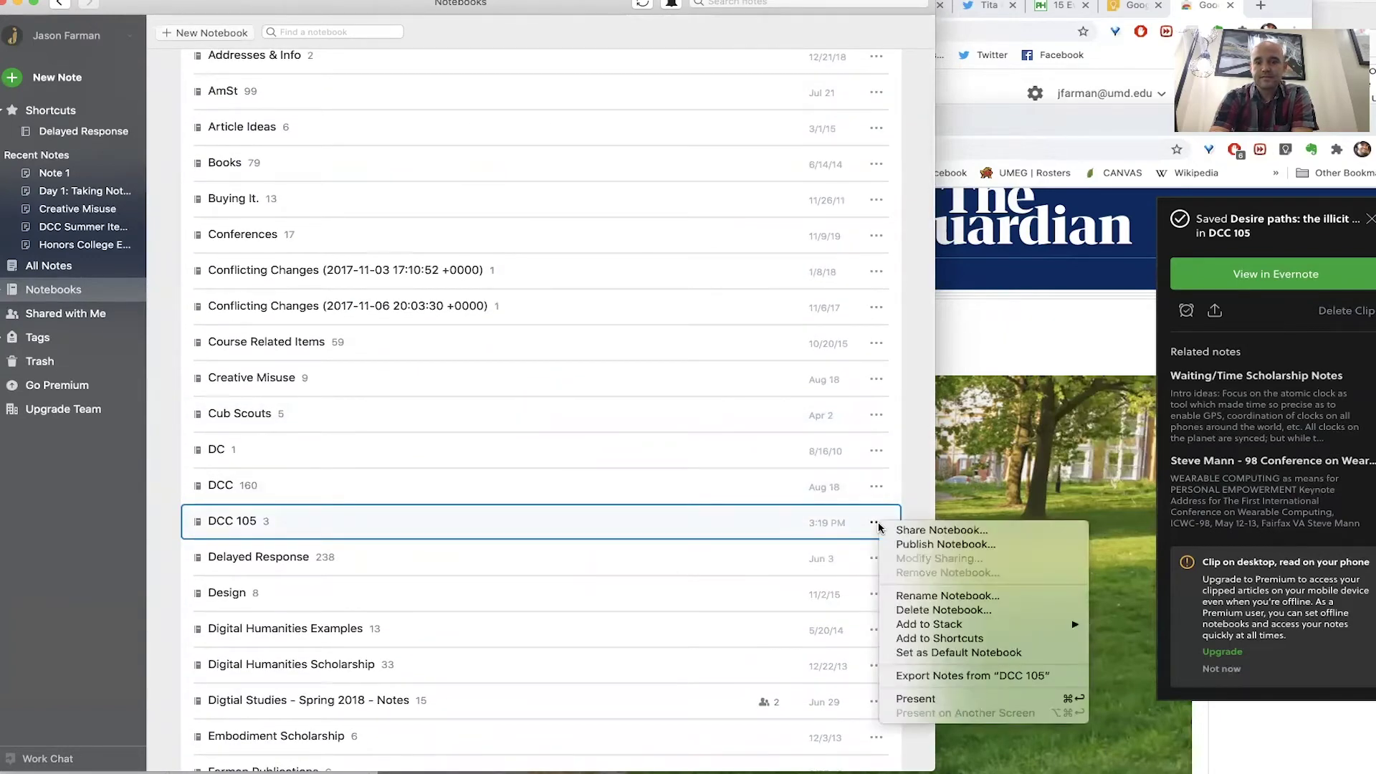
{"action": "left_click", "coordinate": [908, 532]}
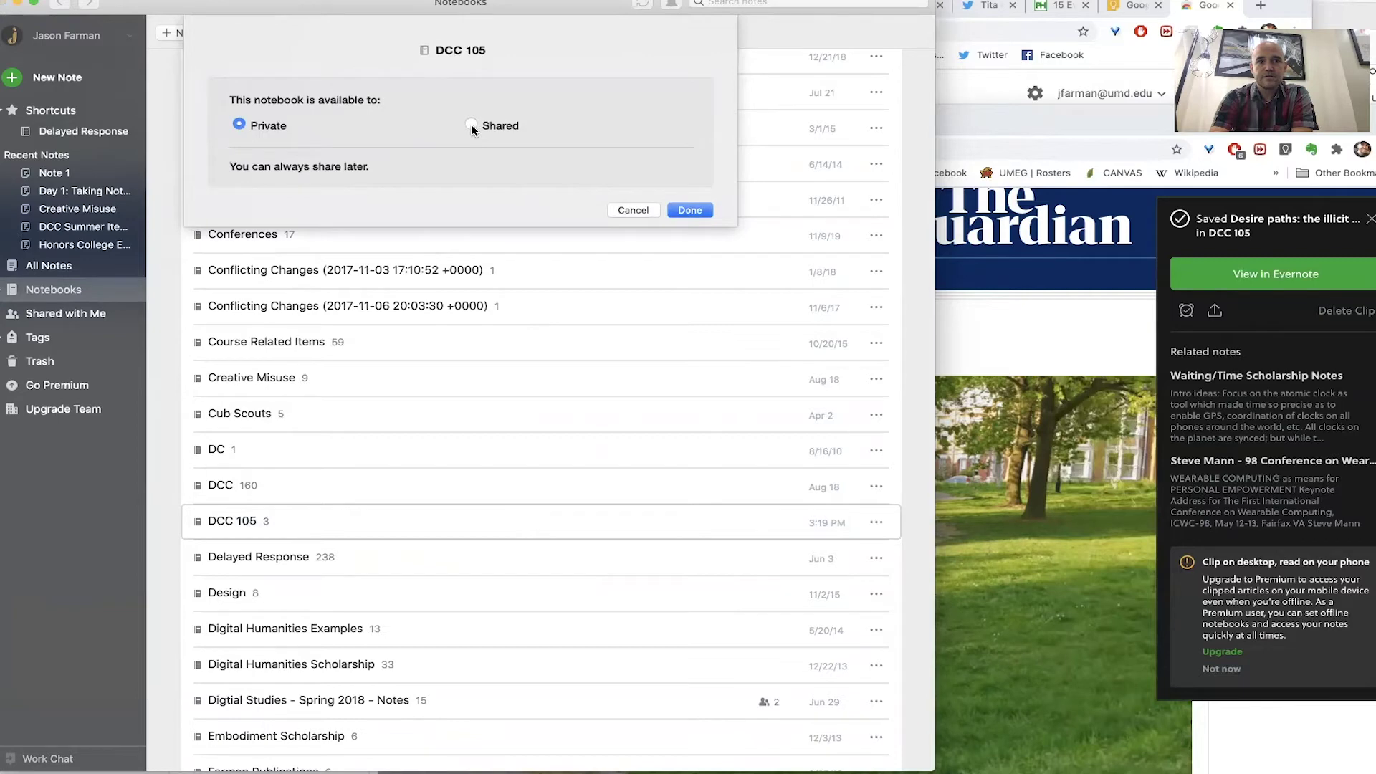
- Switch DCC 105 to shared and enter an invitee's e-mail, then cancel without inviting
{"action": "left_click", "coordinate": [471, 126]}
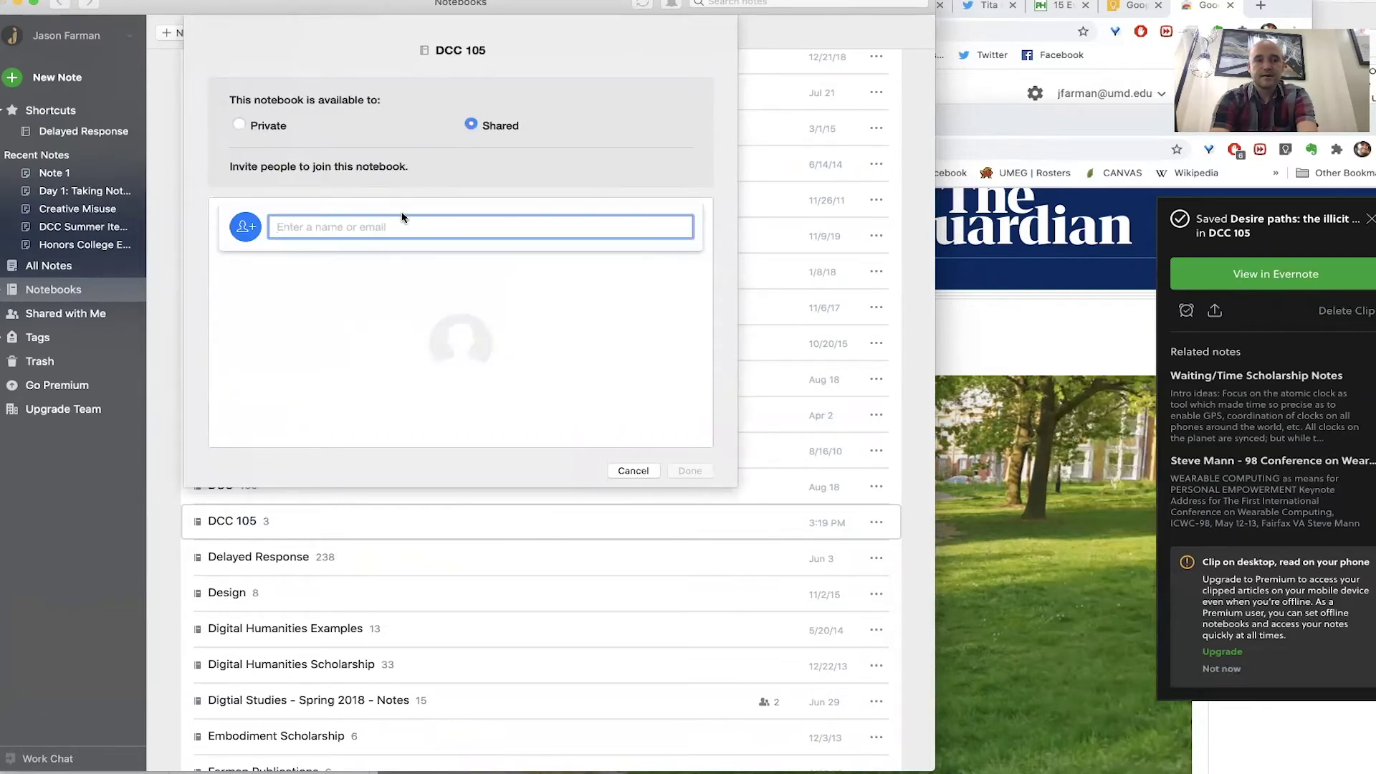
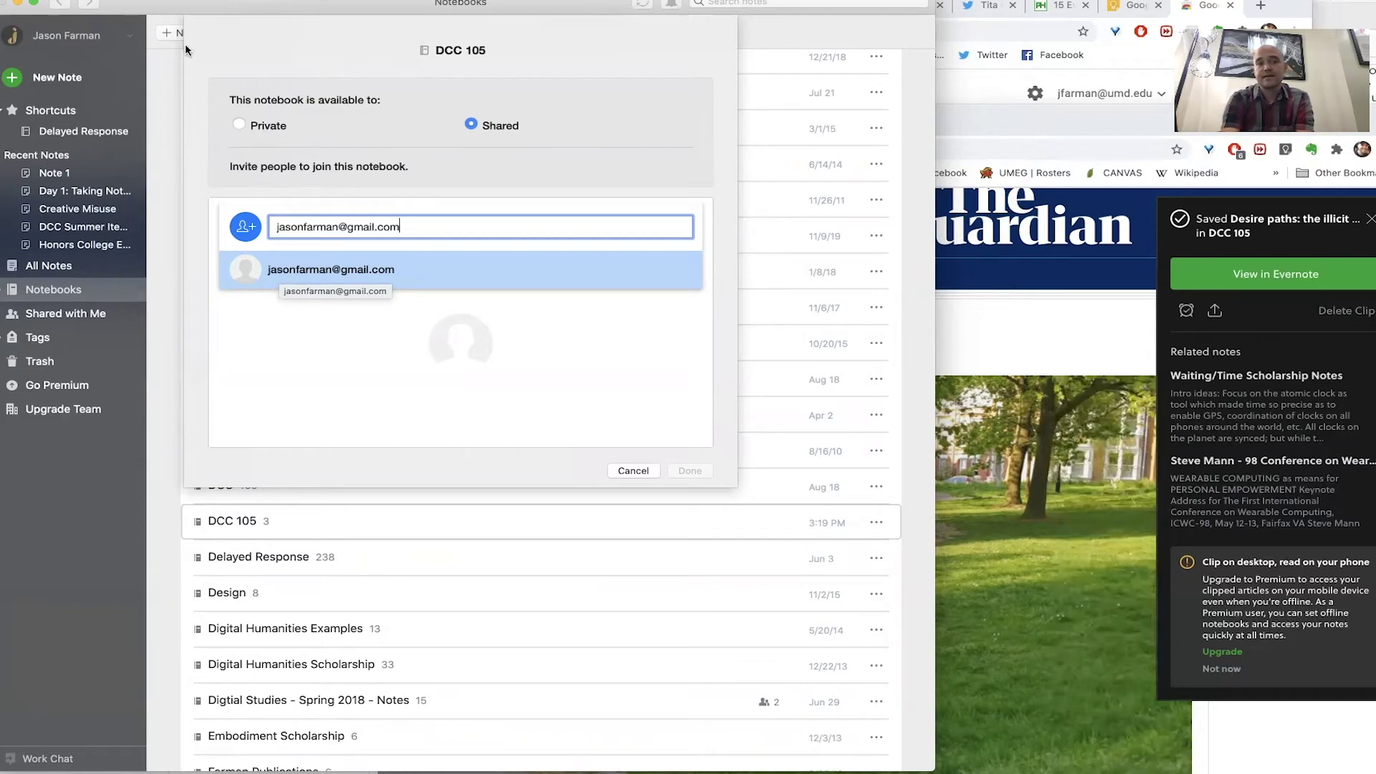
{"action": "left_click", "coordinate": [611, 476]}
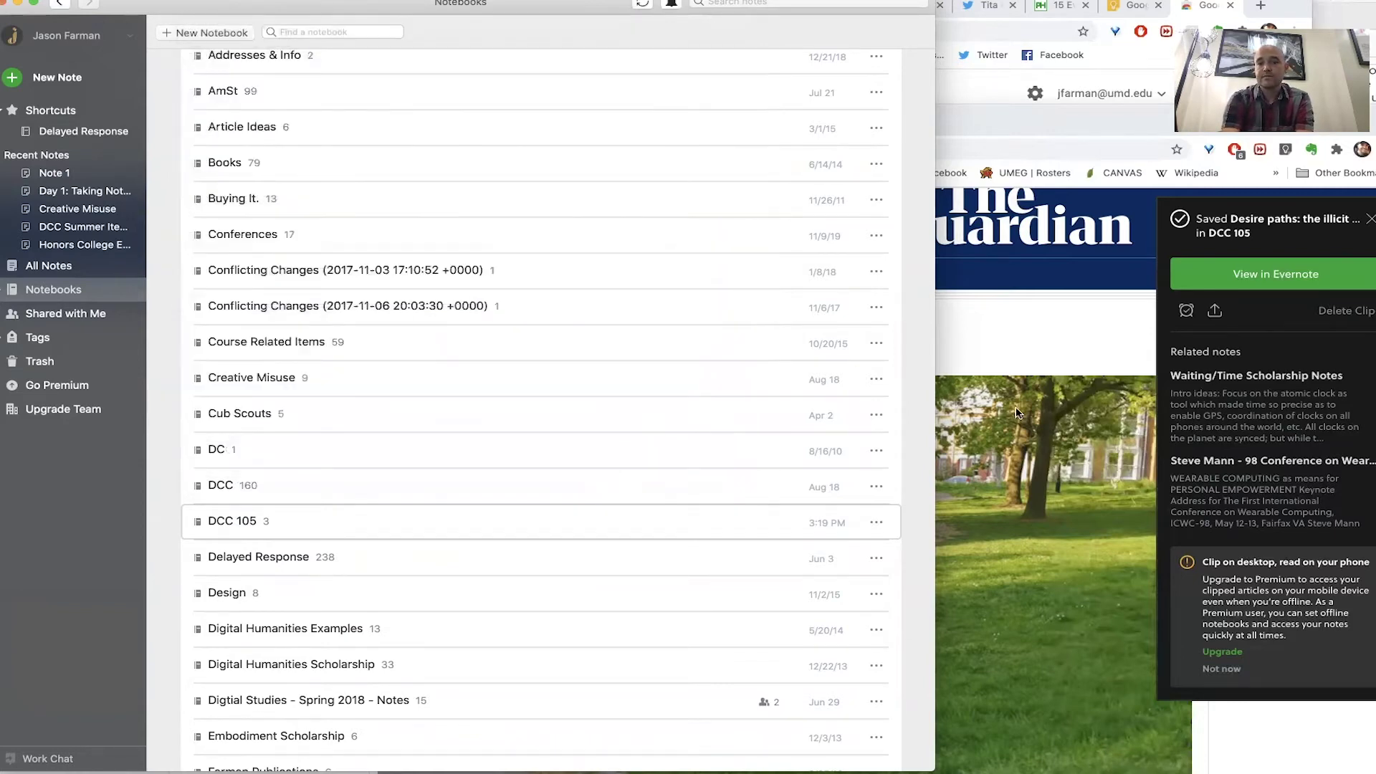
{"action": "left_click", "coordinate": [1033, 442]}
- Start a new Google Keep note titled 'How to Take Notes in DCC 105'
{"action": "left_click", "coordinate": [328, 126]}
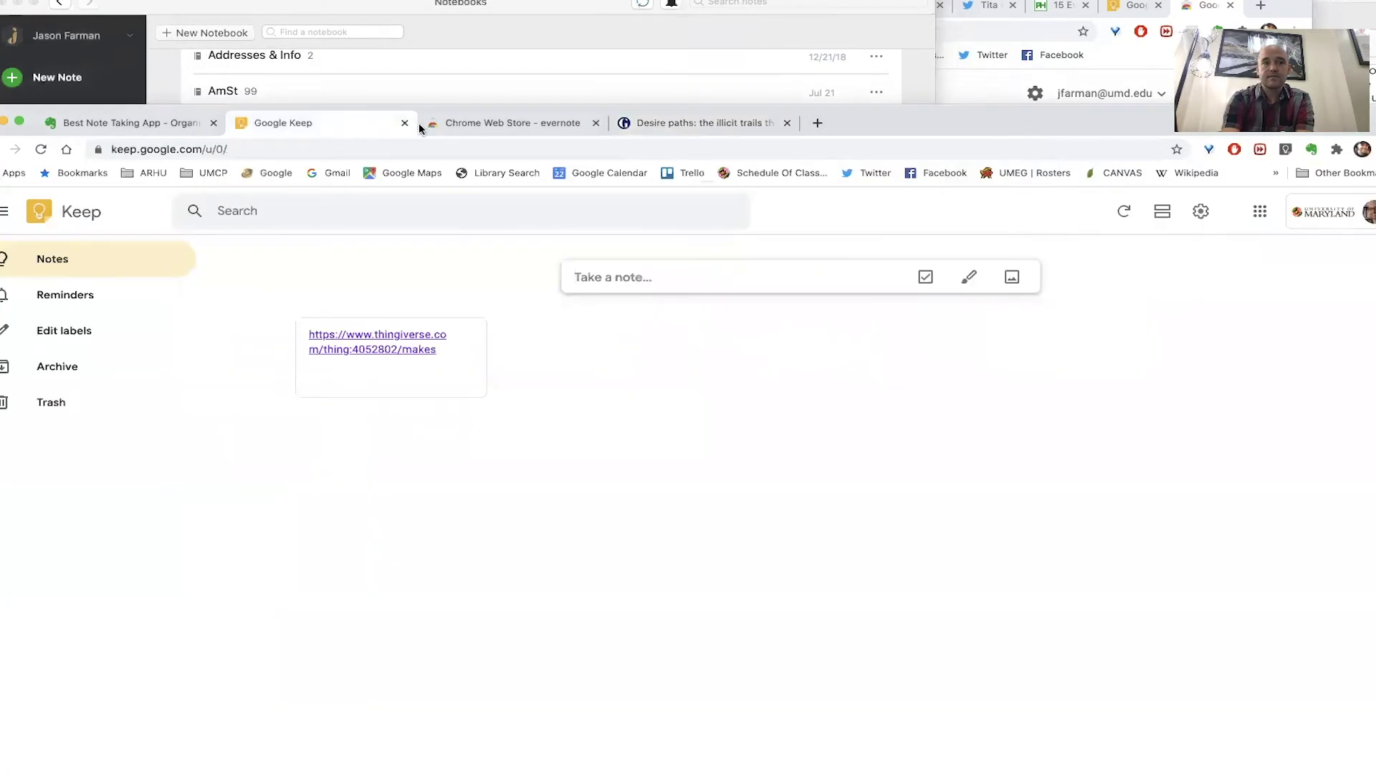
{"action": "left_click_drag", "start_coordinate": [432, 105], "coordinate": [440, 45]}
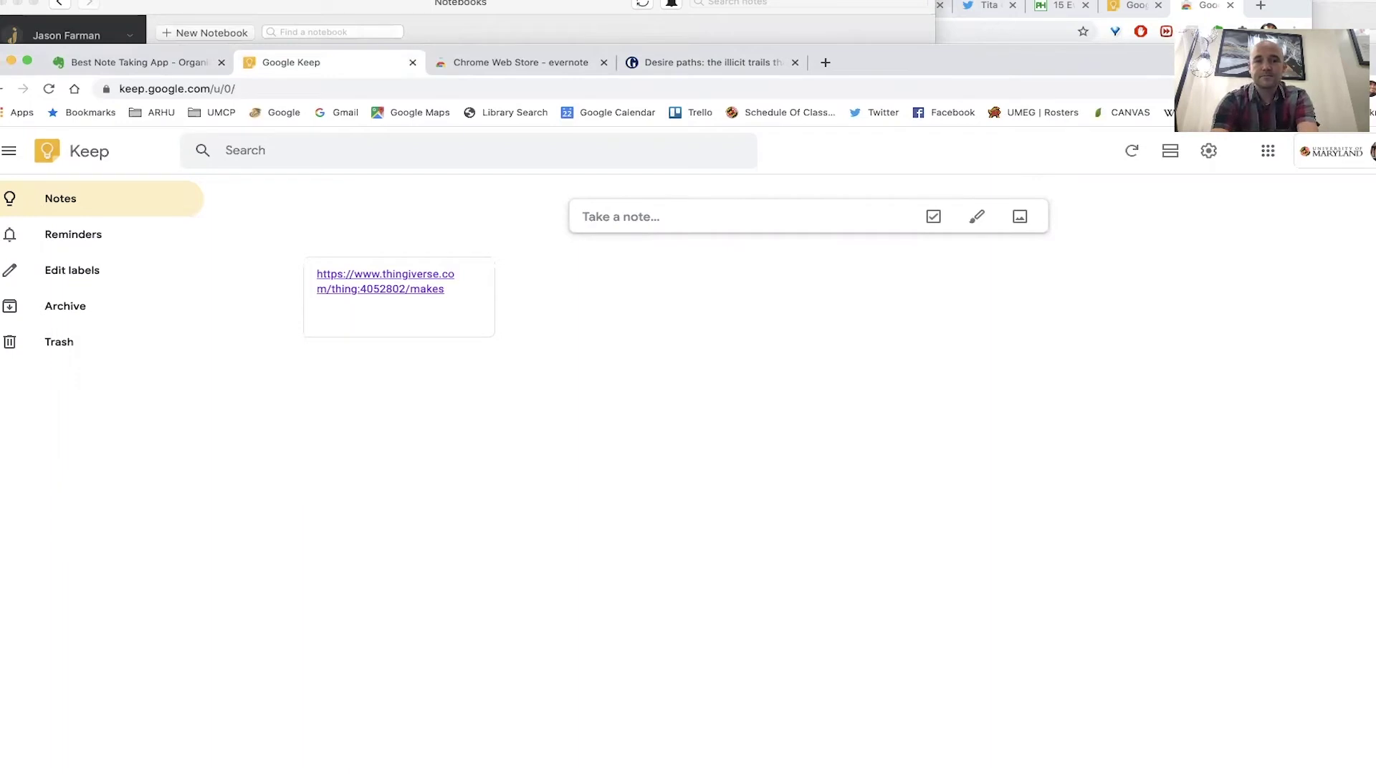
{"action": "type", "text": "How to"}
{"action": "left_click", "coordinate": [601, 206]}
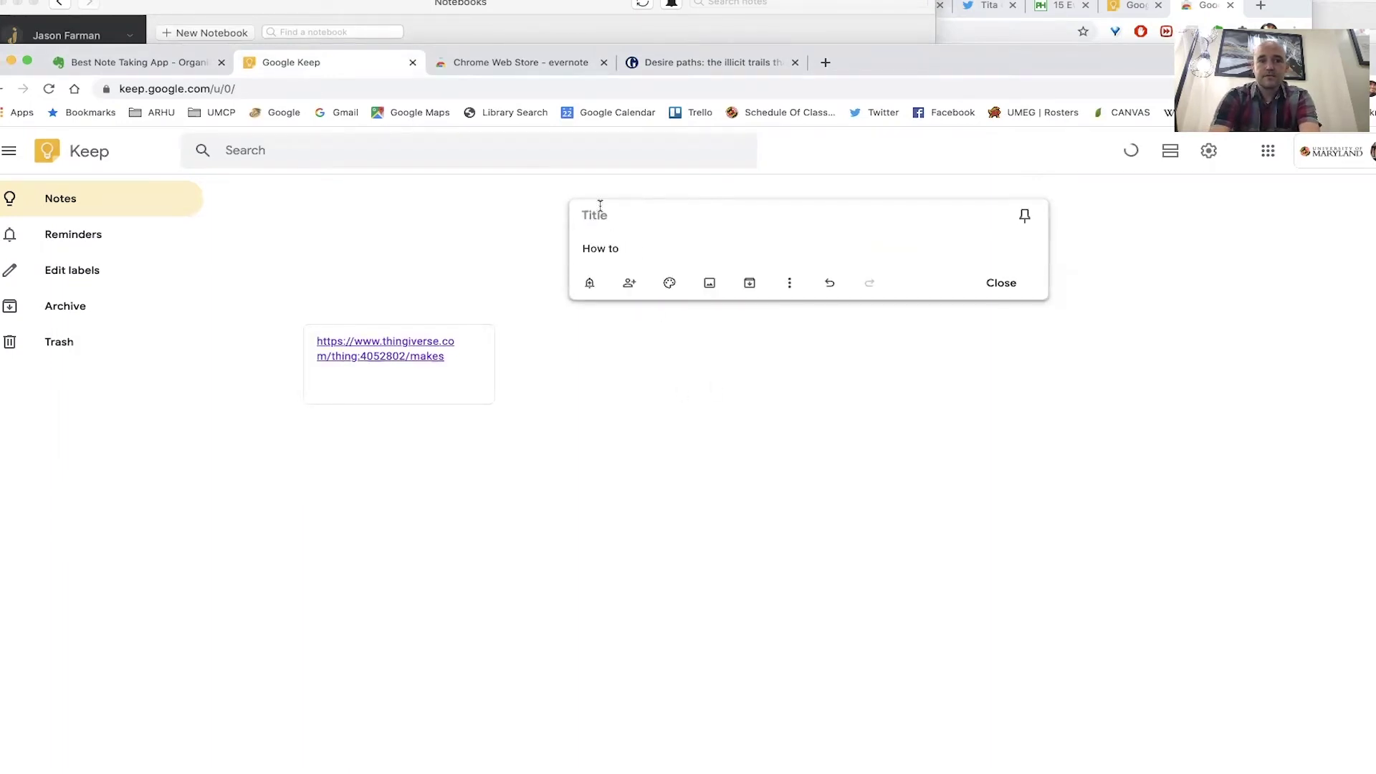
{"action": "type", "text": "How to TAke"}
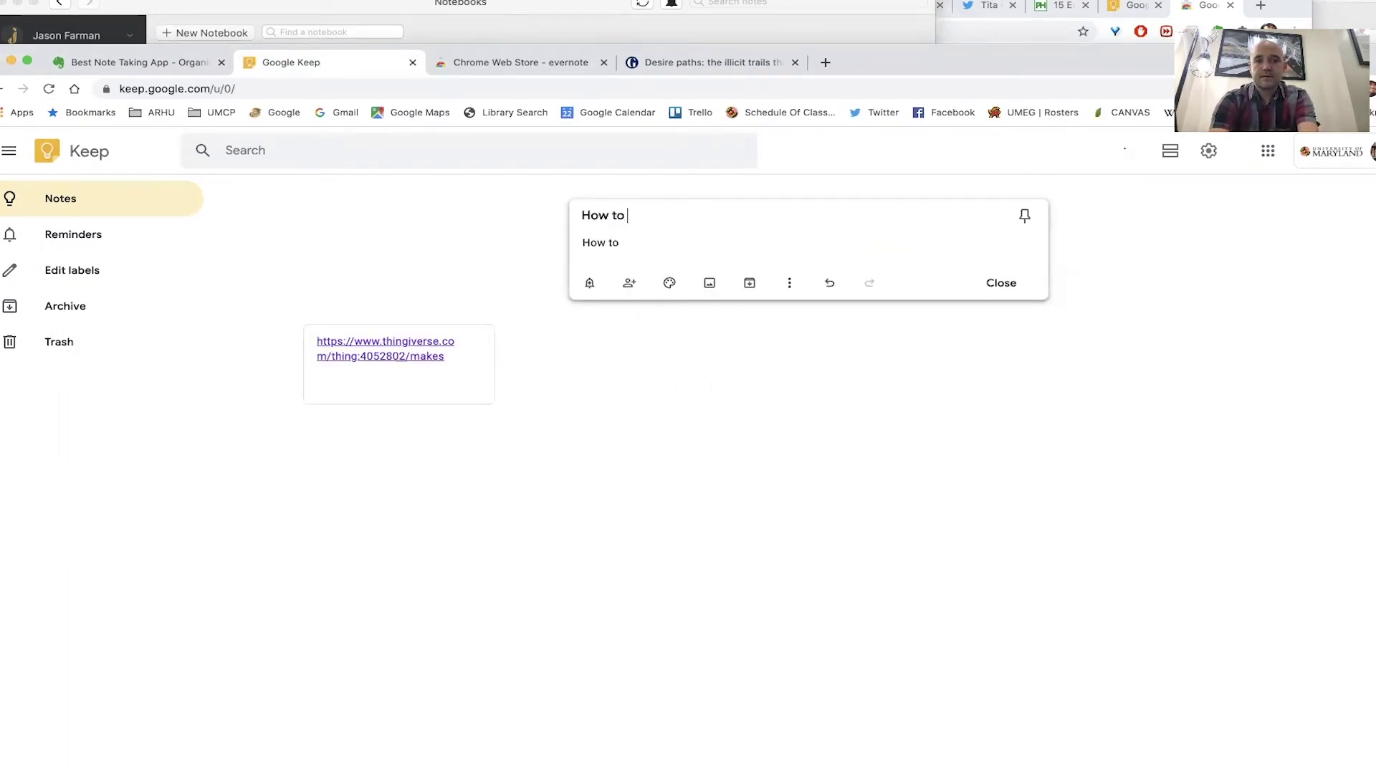
{"action": "key", "text": "BackSpace"}
{"action": "key", "text": "BackSpace"}
{"action": "key", "text": "BackSpace"}
{"action": "type", "text": "ake "}
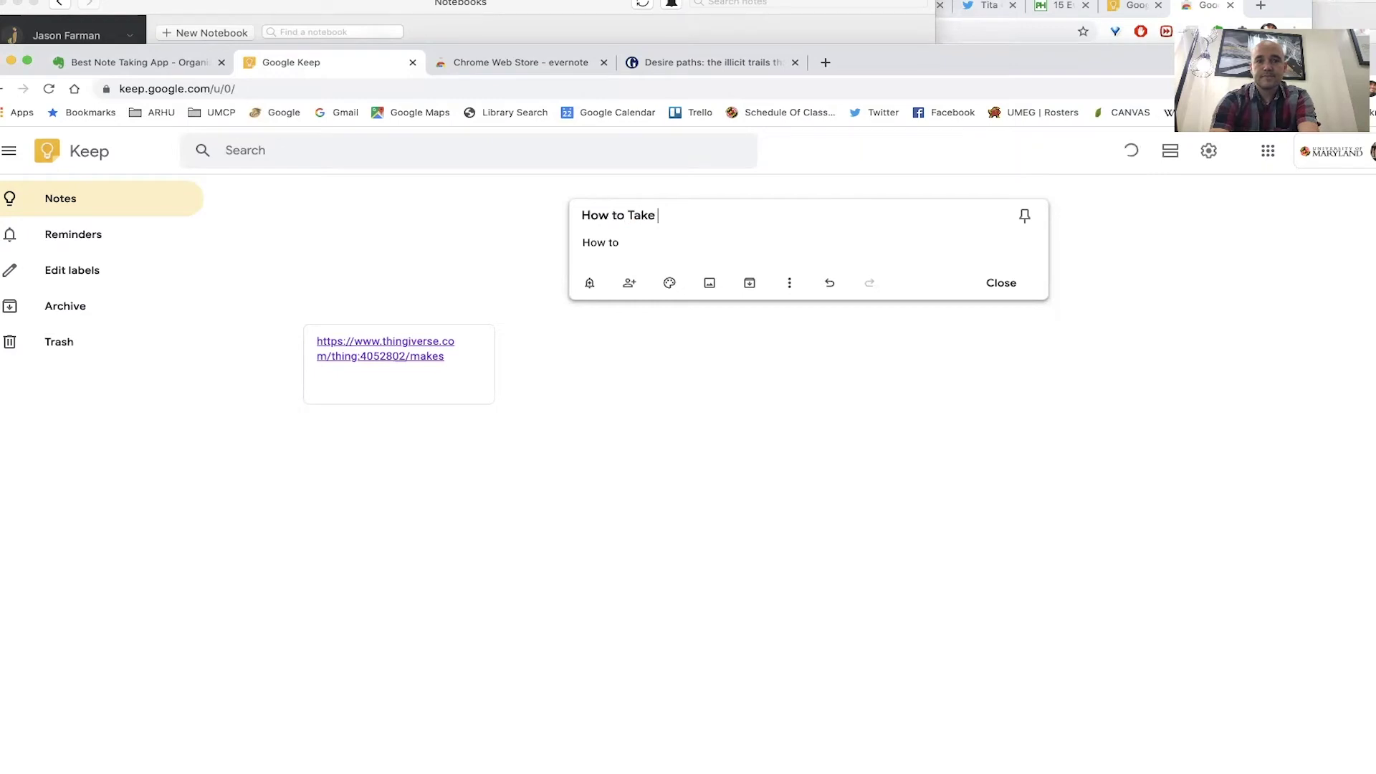
{"action": "type", "text": "Notes in DCC 105"}
- Replace the note body with the pasted lambdaworkshop.wordpress.com poster link
{"action": "double_click", "coordinate": [610, 243]}
{"action": "left_click_drag", "start_coordinate": [621, 242], "coordinate": [504, 246]}
{"action": "type", "text": "https://lambdaworkshop.wordpress.com/portfolio/poster/"}
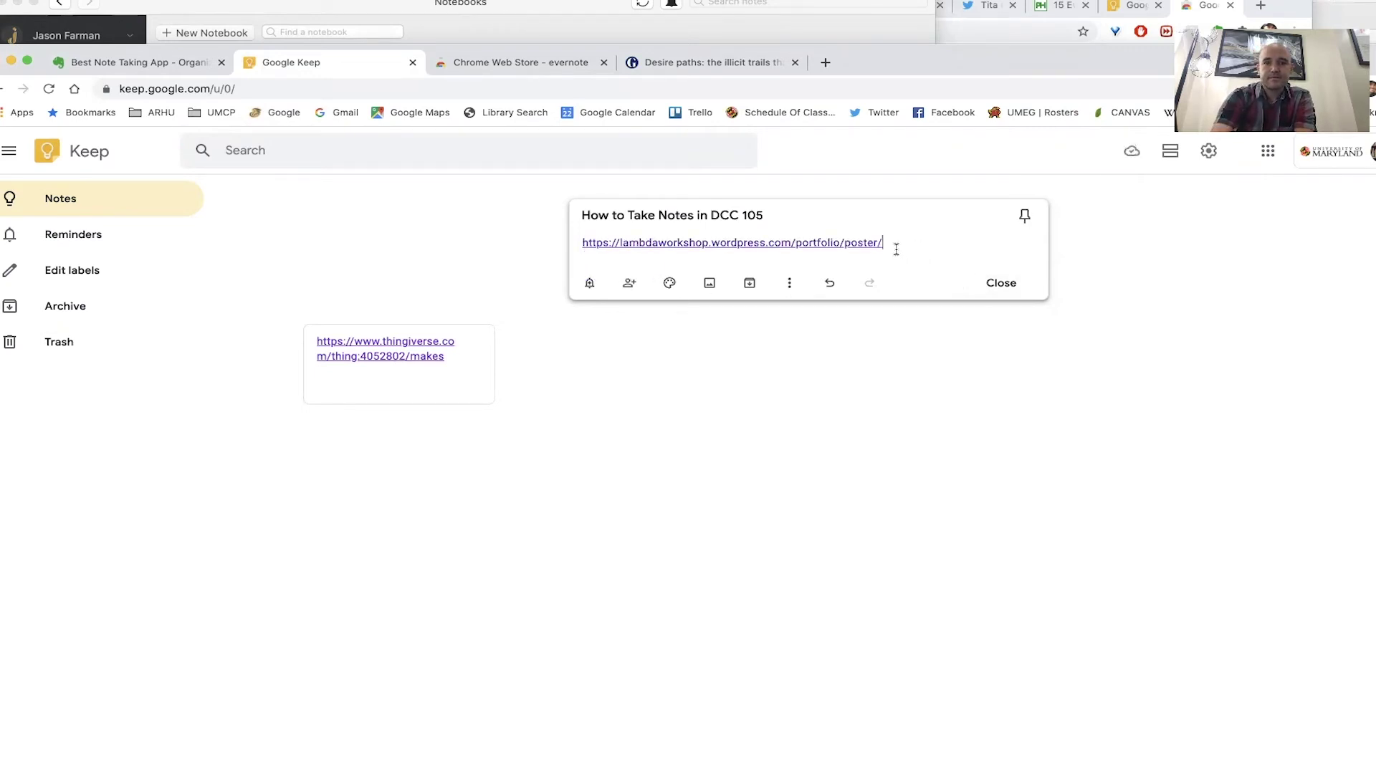
{"action": "triple_click", "coordinate": [636, 245]}
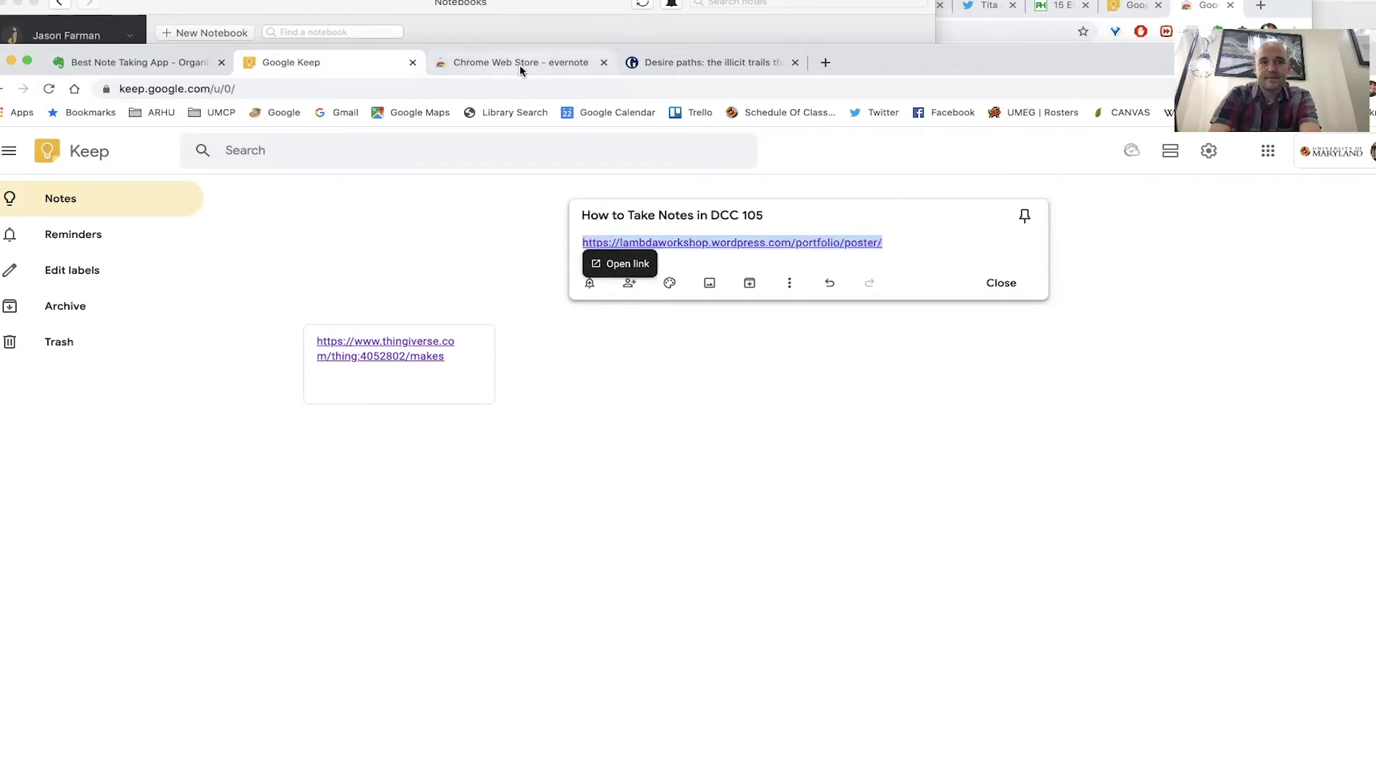
{"action": "left_click", "coordinate": [826, 62]}
- On lipsum.com, generate one Lorem Ipsum paragraph and select it
{"action": "type", "text": "lim"}
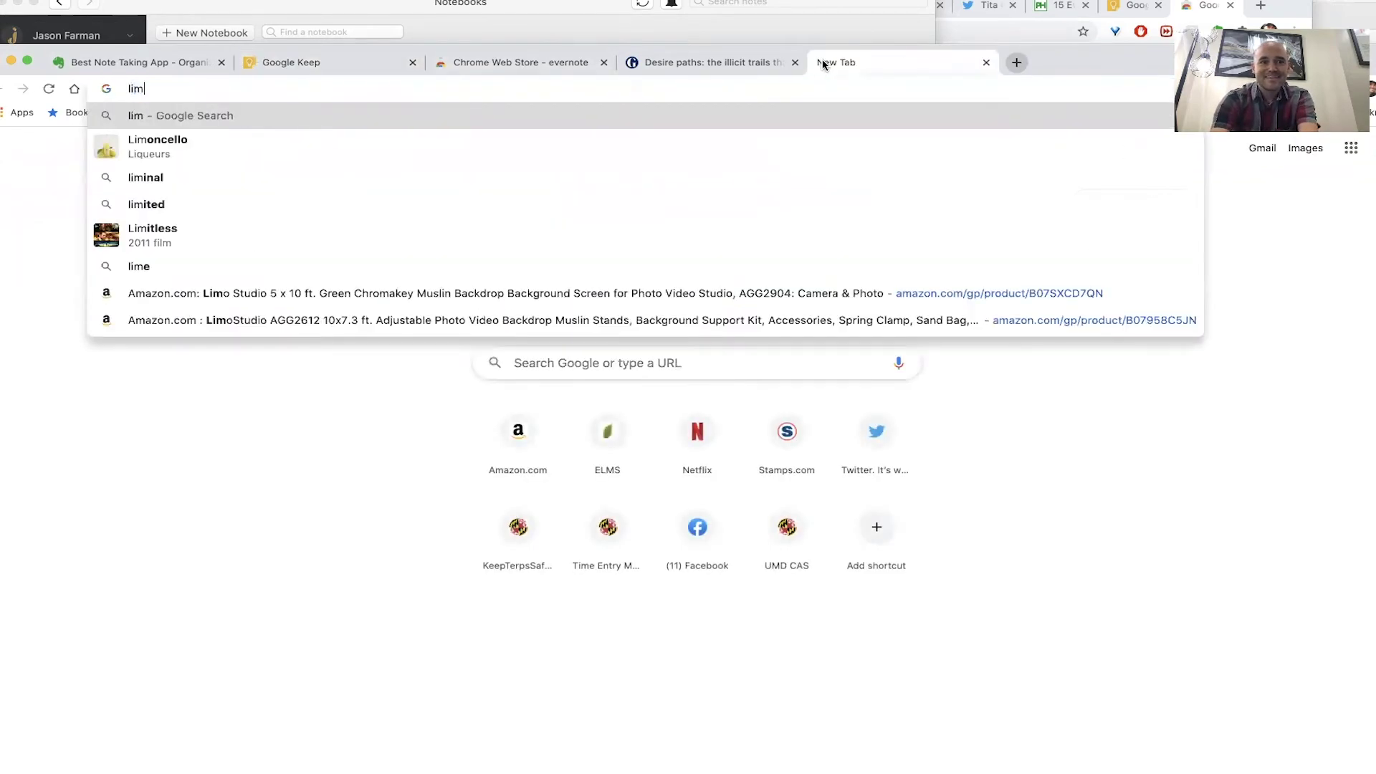
{"action": "key", "text": "BackSpace"}
{"action": "type", "text": "ps"}
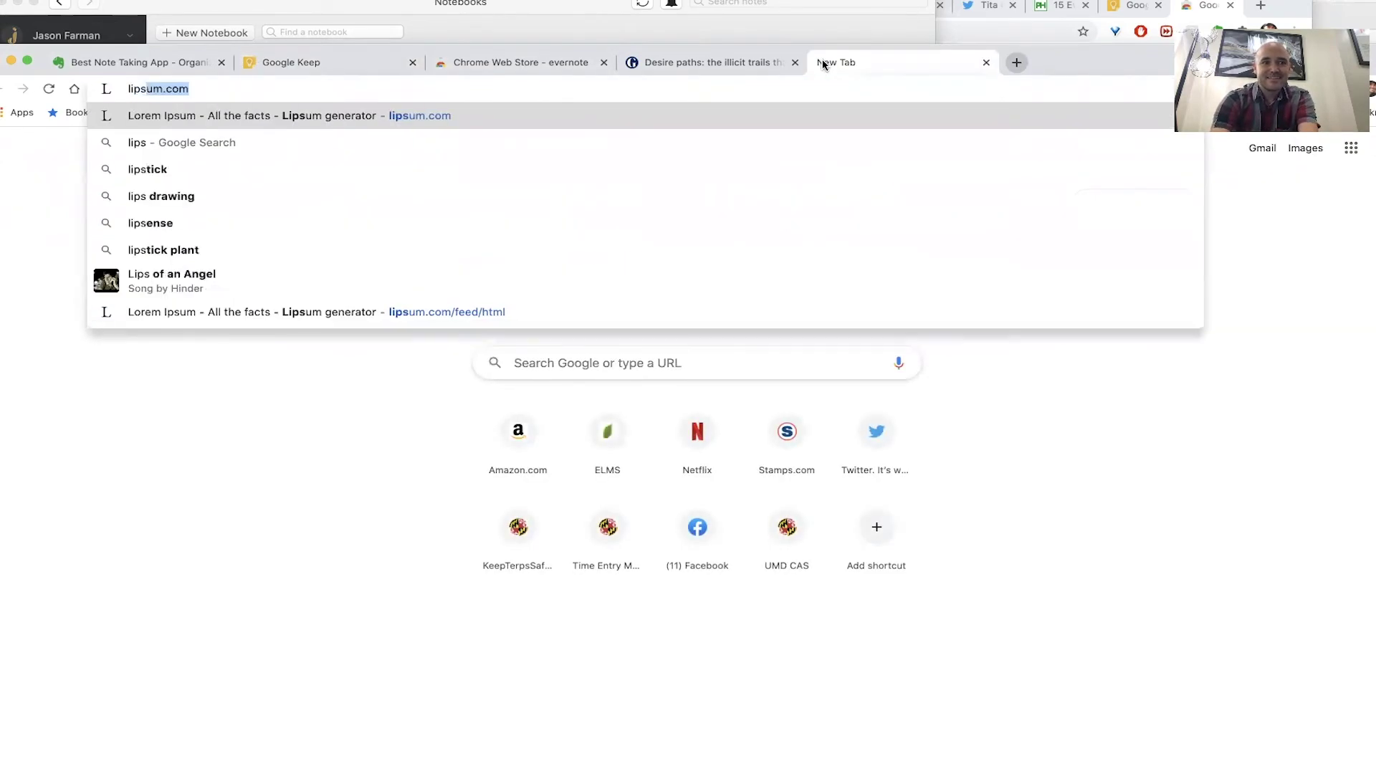
{"action": "key", "text": "Return"}
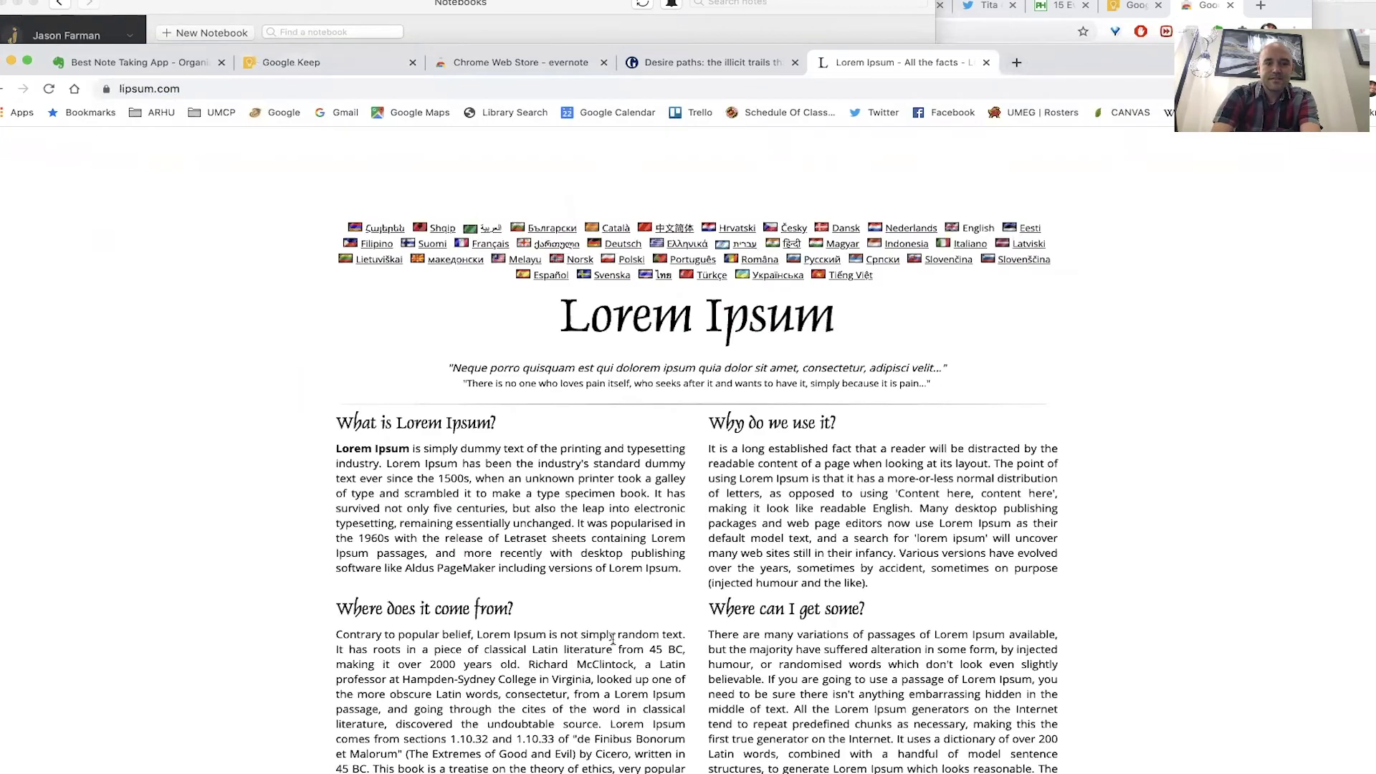
{"action": "scroll", "coordinate": [792, 440], "scroll_direction": "down", "scroll_amount": 3}
{"action": "scroll", "coordinate": [792, 440], "scroll_direction": "down", "scroll_amount": 6}
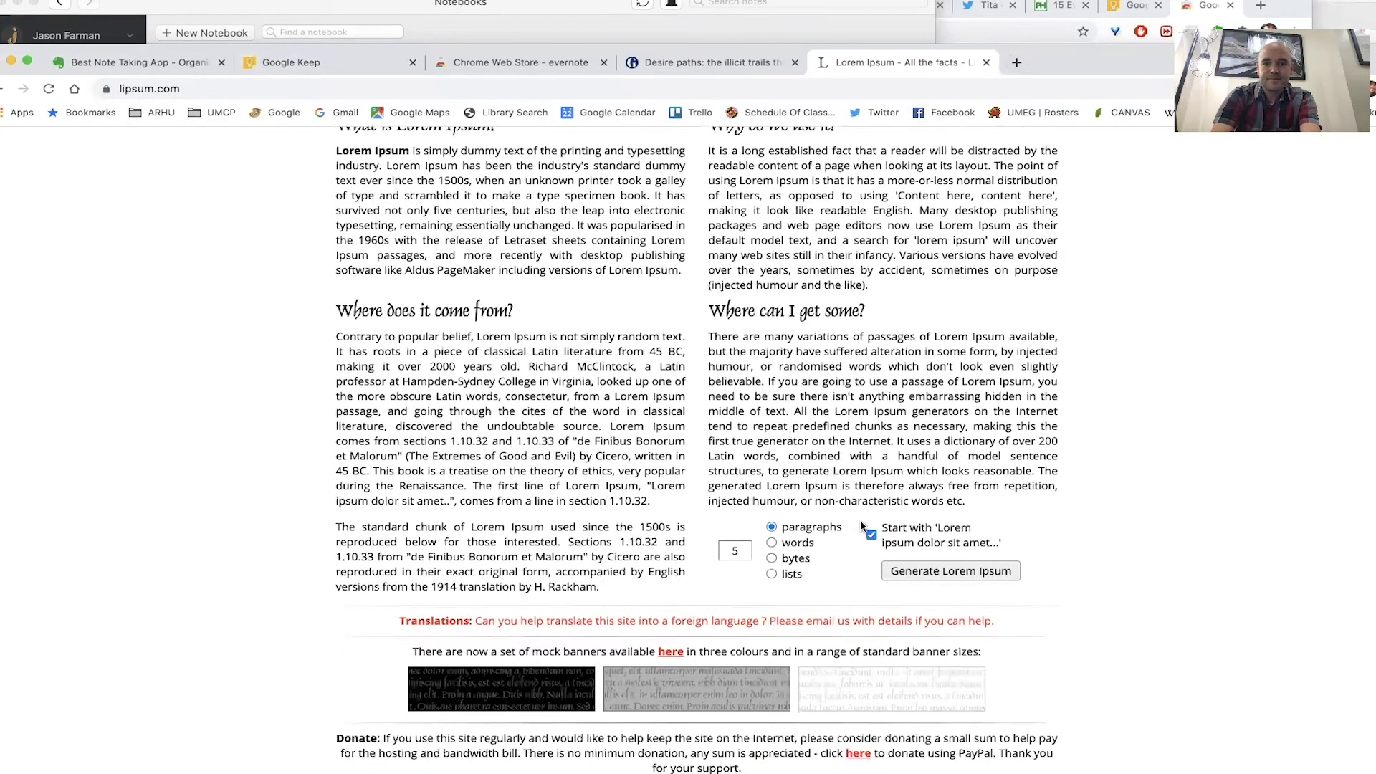
{"action": "left_click", "coordinate": [744, 550]}
{"action": "type", "text": "1"}
{"action": "left_click", "coordinate": [948, 574]}
{"action": "triple_click", "coordinate": [616, 454]}
{"action": "key", "text": "super+c"}
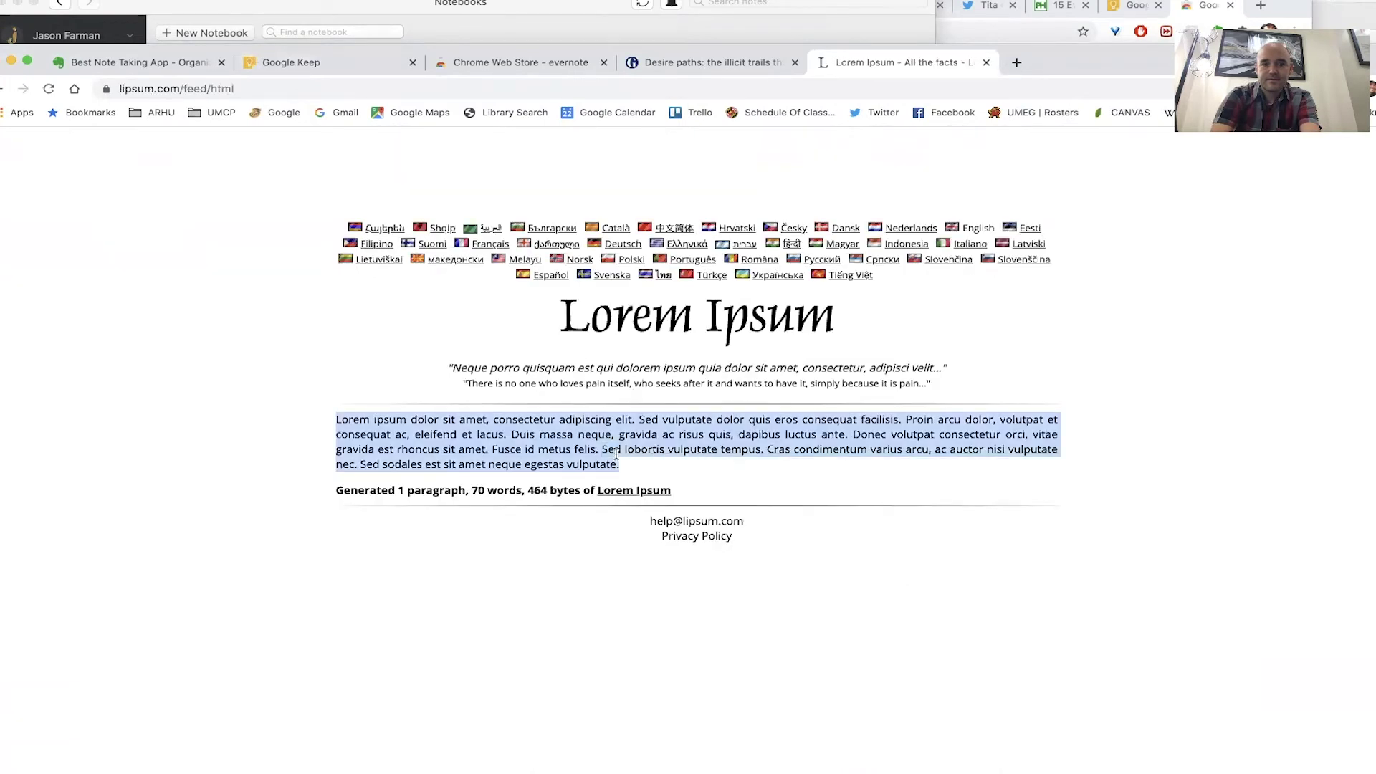
- Paste the Lorem Ipsum paragraph over the link in the Keep note and close the note
{"action": "left_click", "coordinate": [361, 66]}
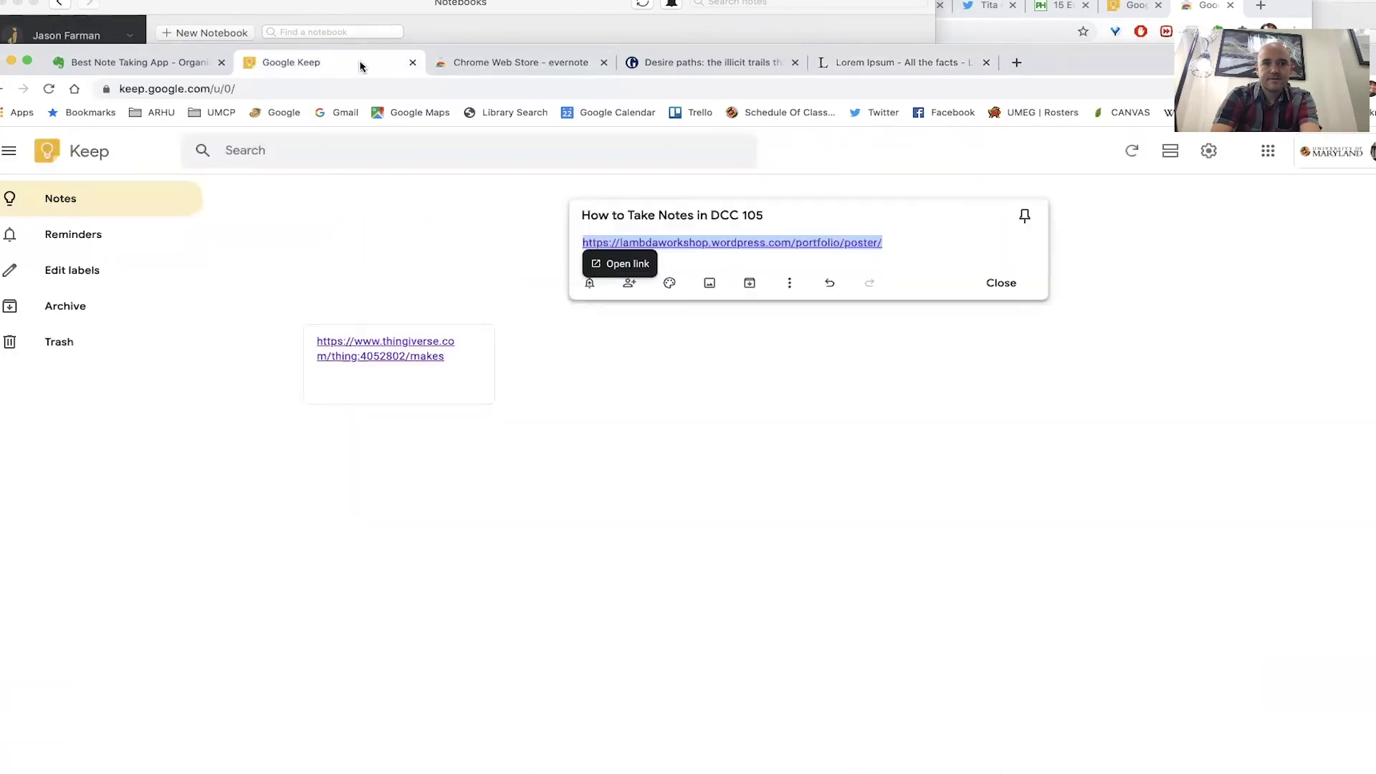
{"action": "key", "text": "super+v"}
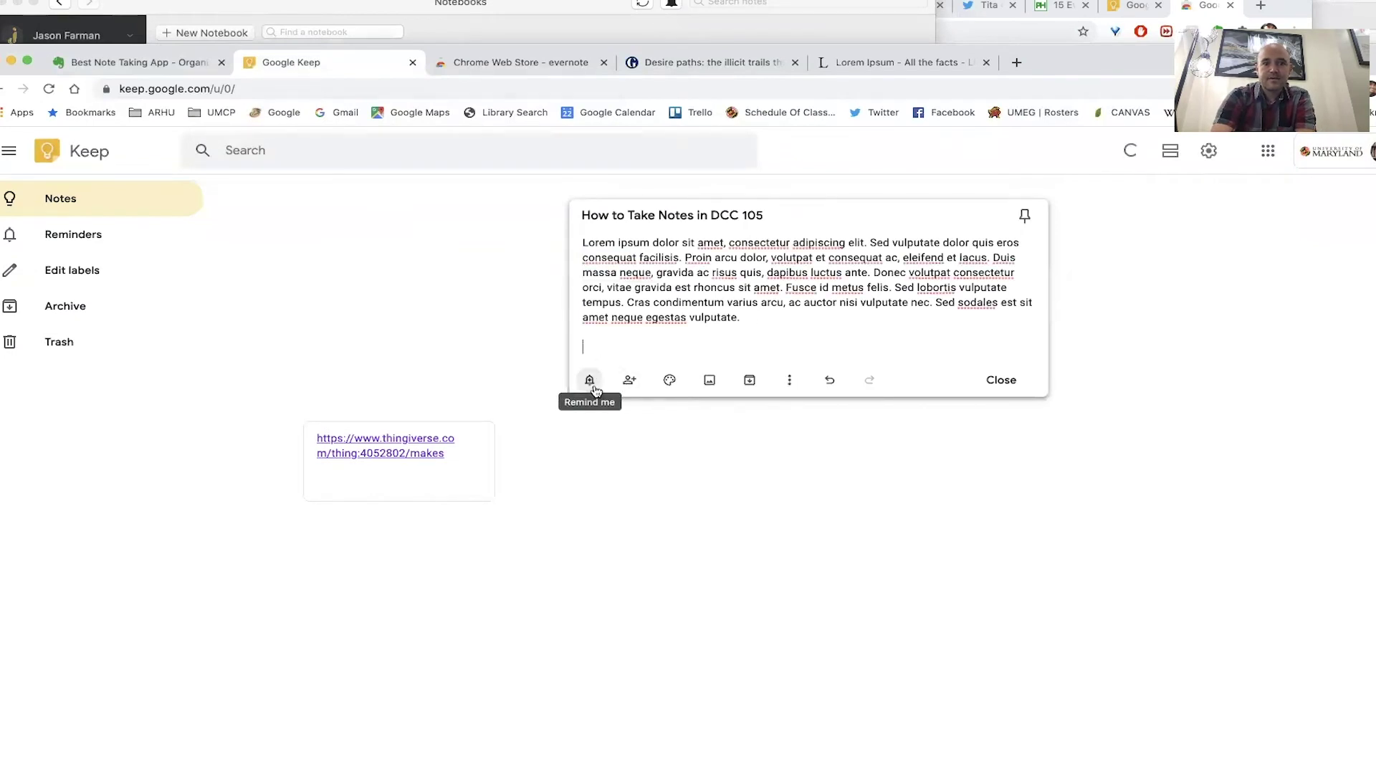
{"action": "mouse_move", "coordinate": [681, 386]}
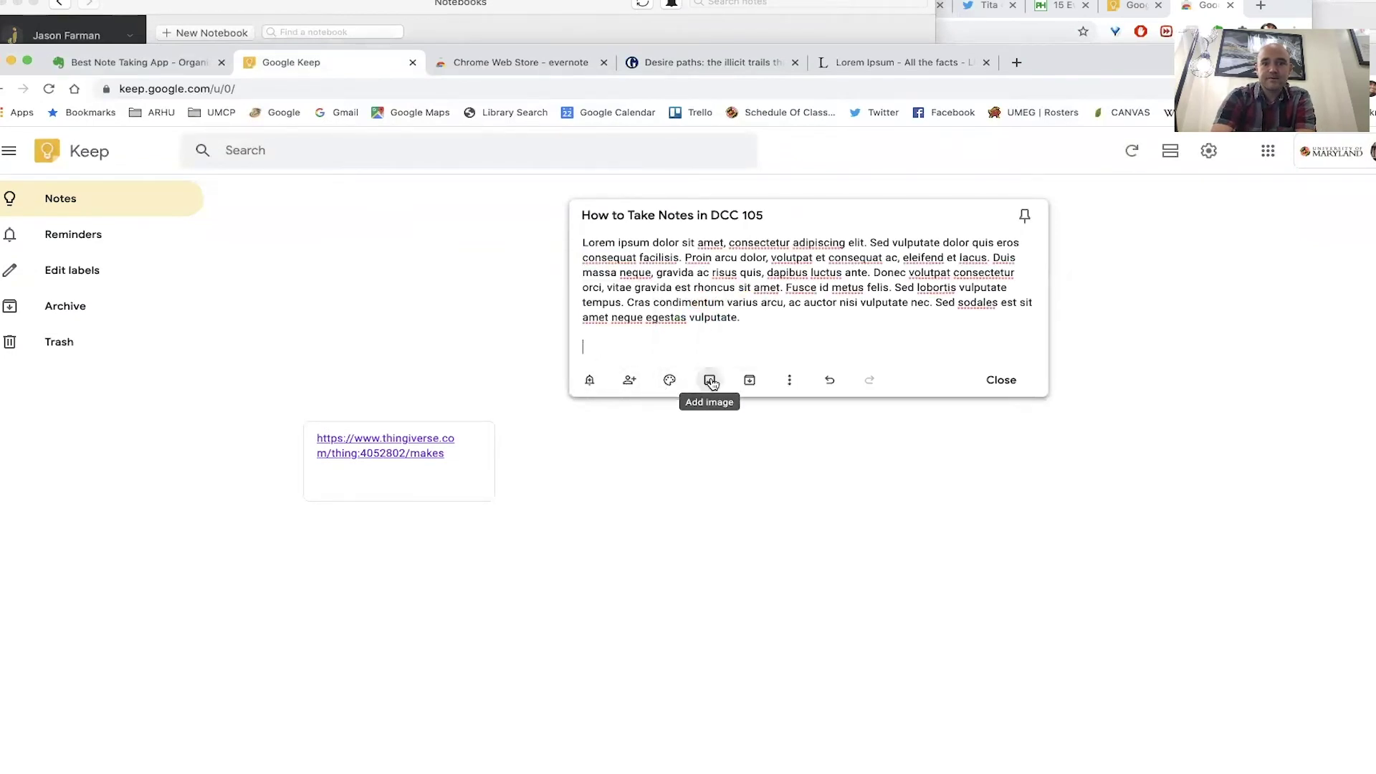
{"action": "left_click", "coordinate": [790, 384]}
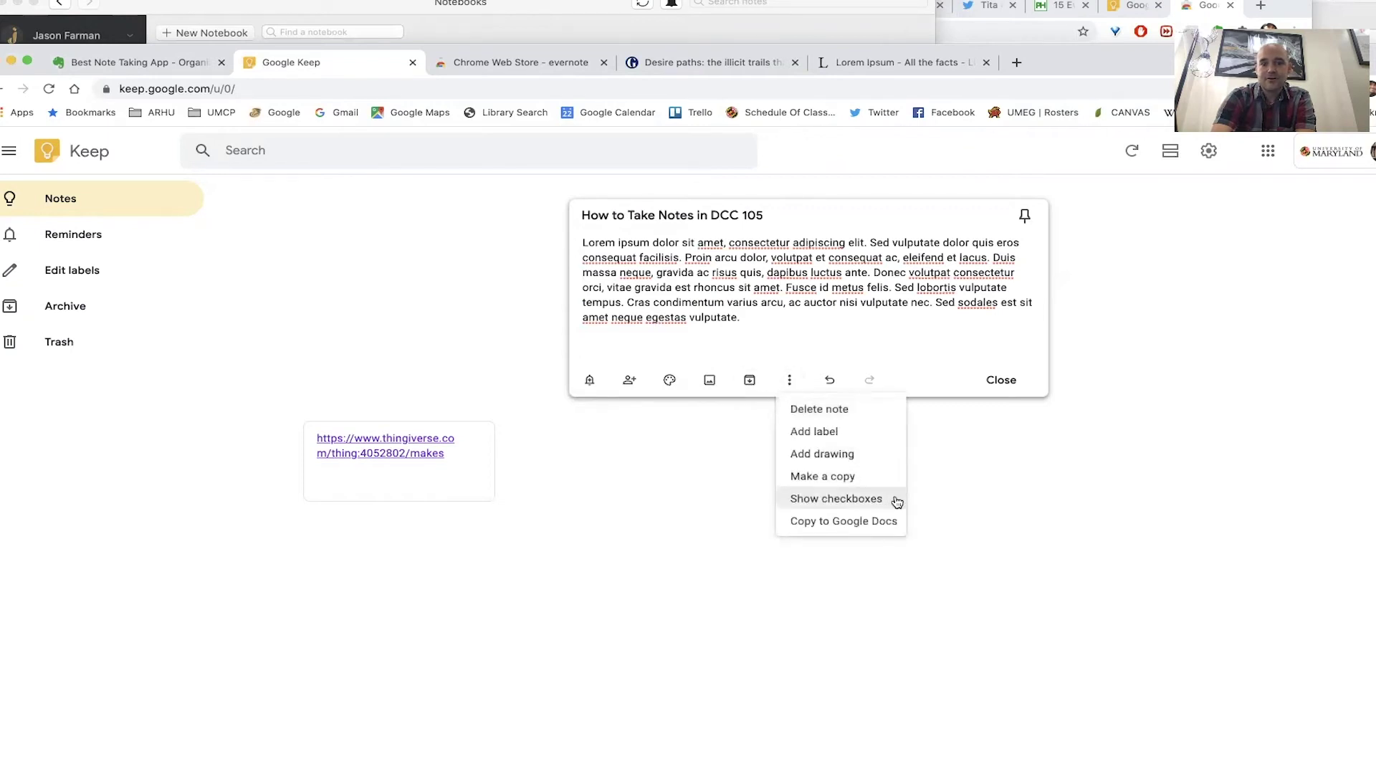
{"action": "left_click", "coordinate": [894, 368]}
{"action": "left_click", "coordinate": [1003, 383]}
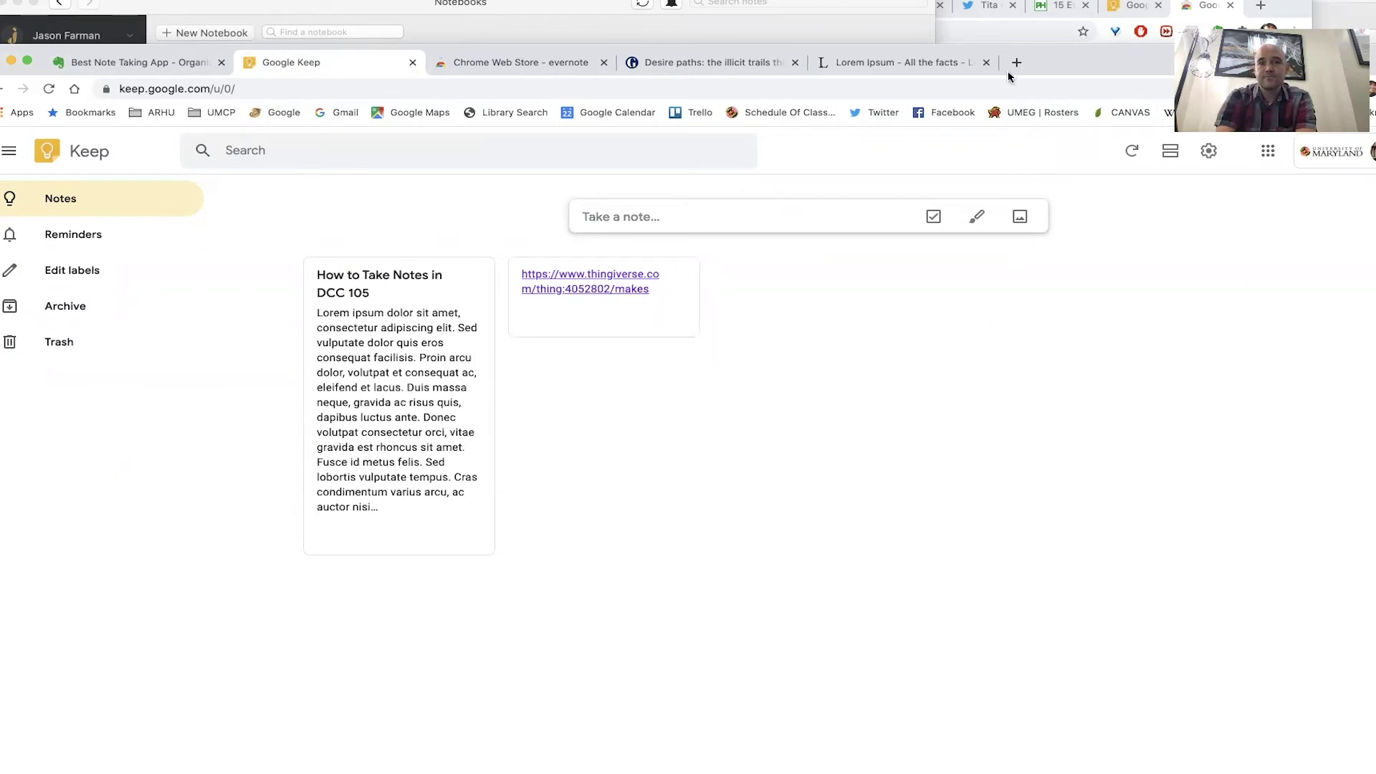
{"action": "left_click", "coordinate": [713, 65]}
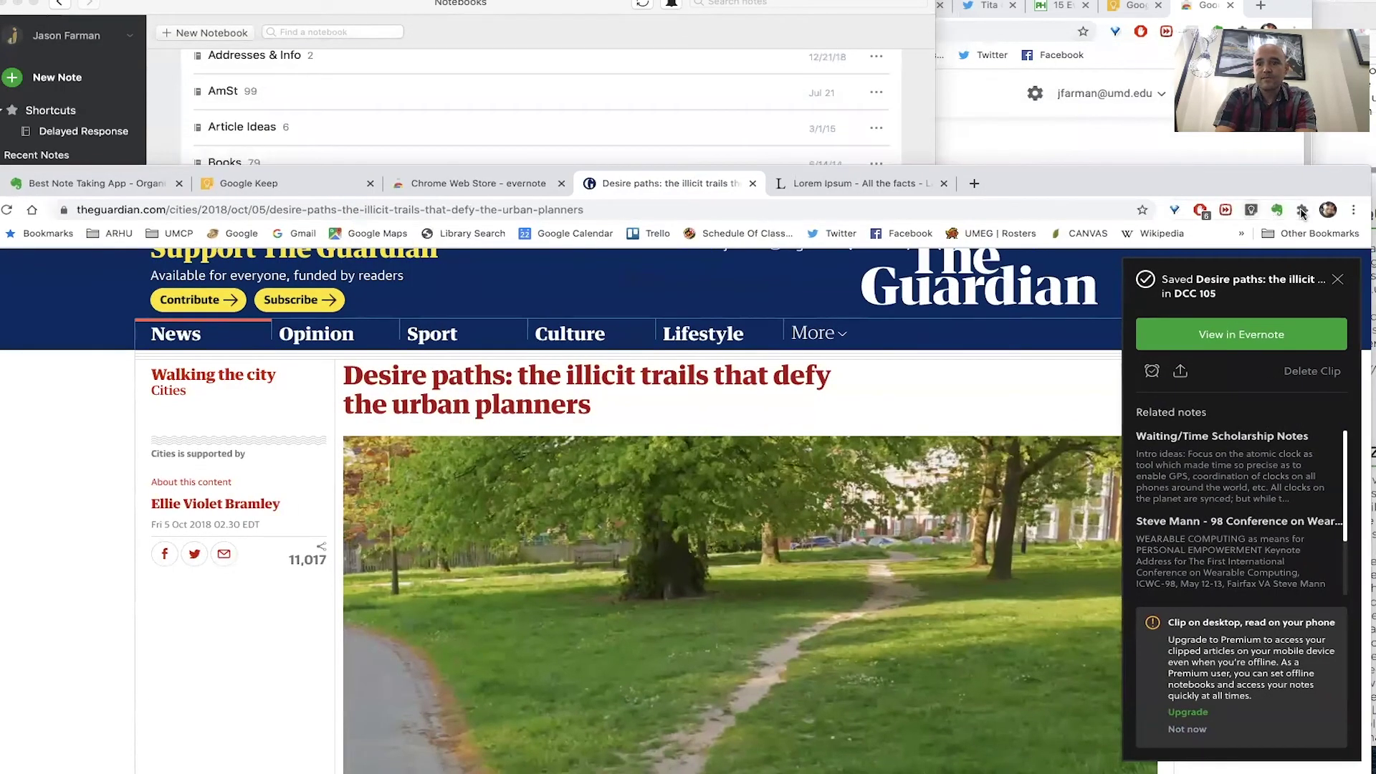
- Clip the Guardian Desire paths article to Google Keep with the note 'Urban Planning'
{"action": "left_click", "coordinate": [1303, 210]}
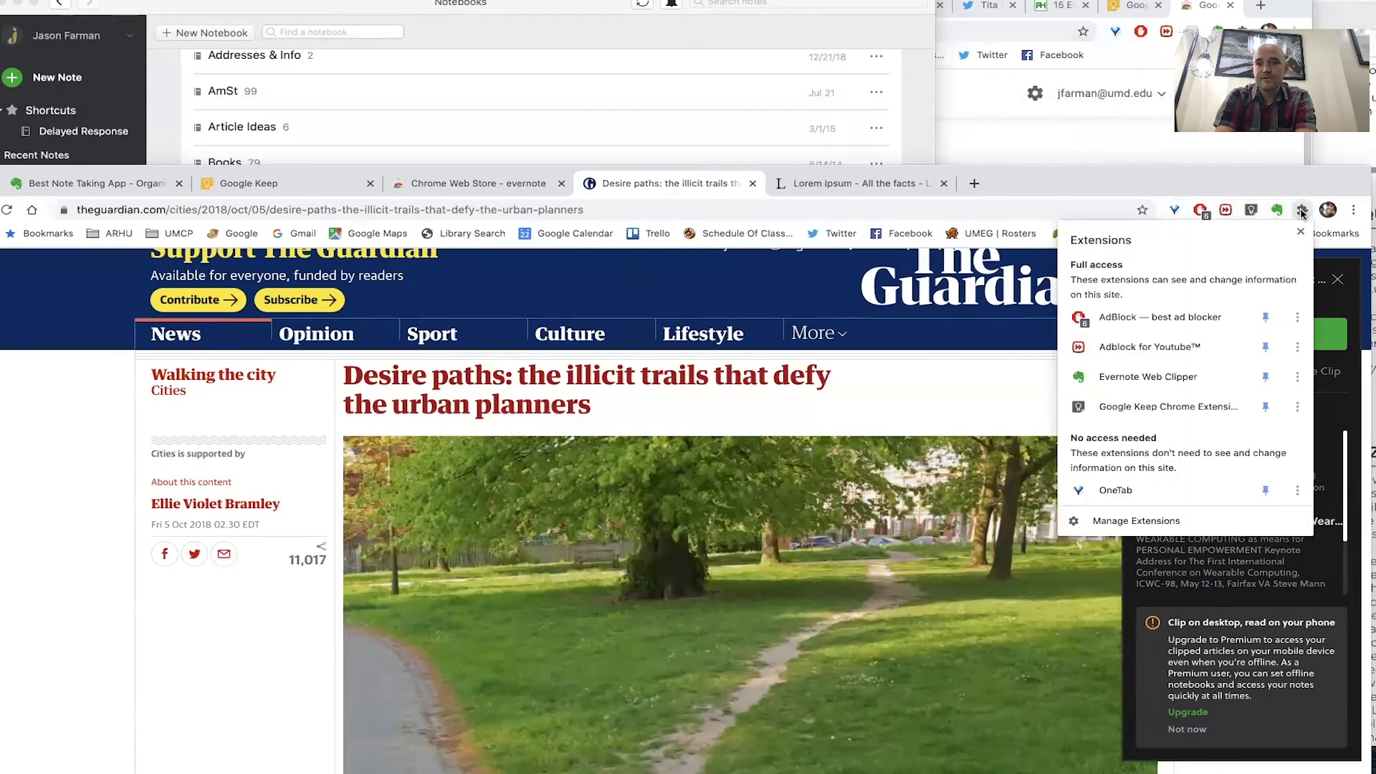
{"action": "left_click", "coordinate": [1216, 414]}
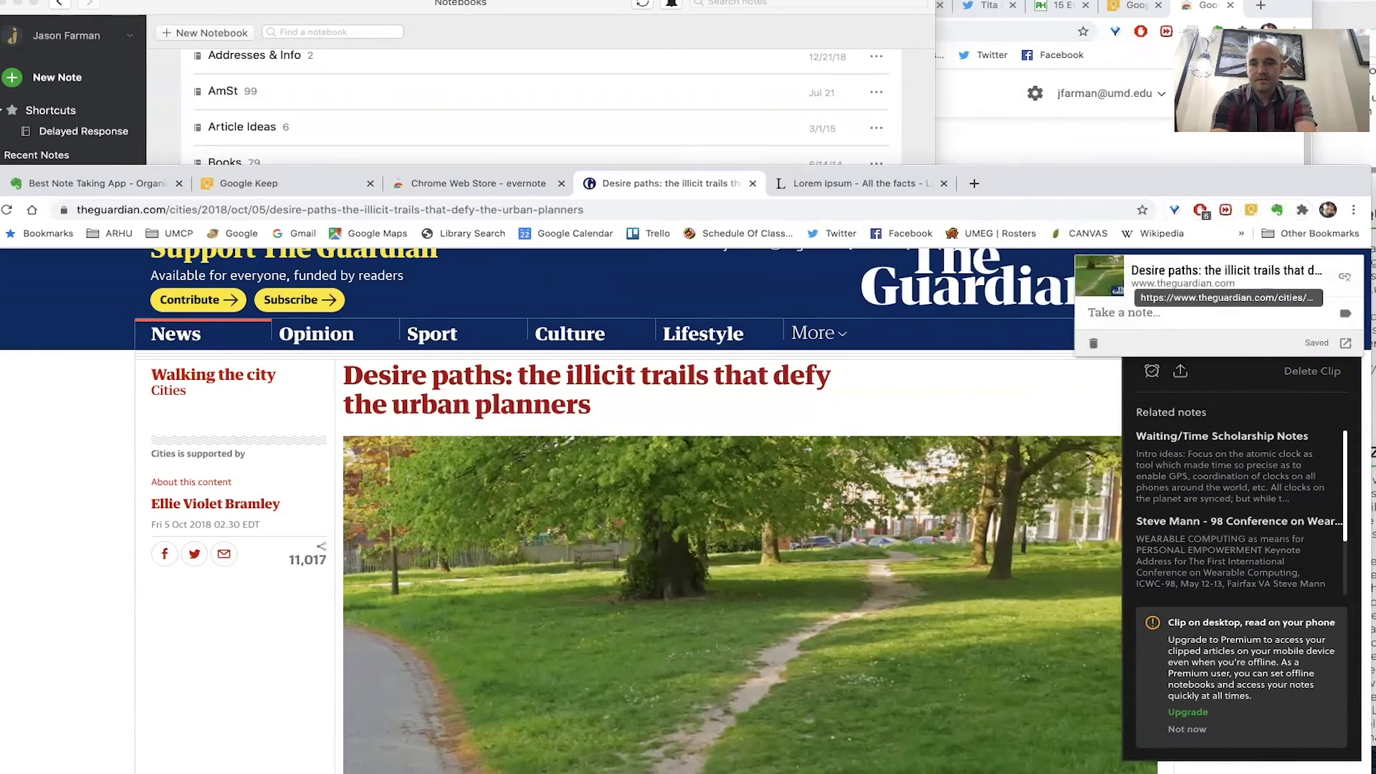
{"action": "type", "text": "UR"}
{"action": "key", "text": "BackSpace"}
{"action": "key", "text": "BackSpace"}
{"action": "type", "text": "rban Planning"}
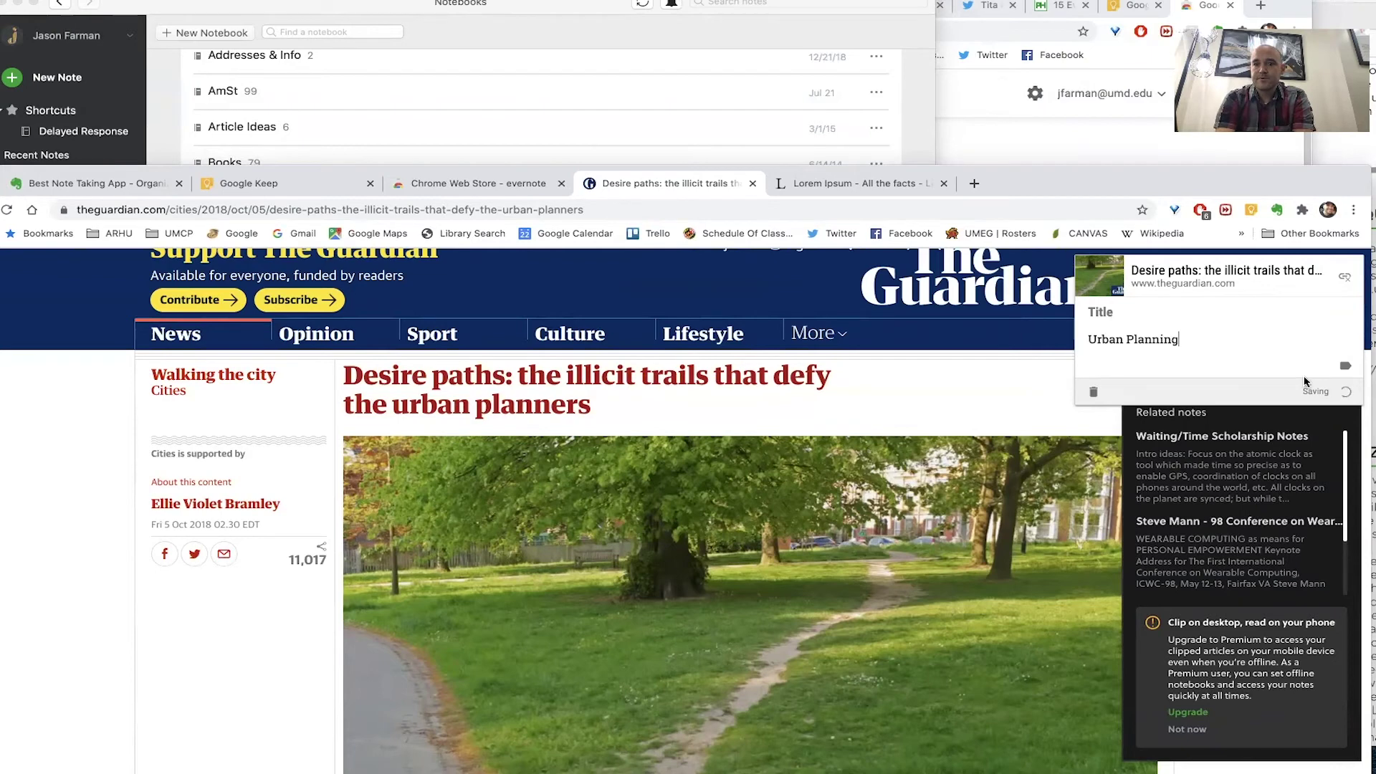
- Give the clip a new Design label and return to the Keep notes page
{"action": "left_click", "coordinate": [1343, 369]}
{"action": "type", "text": "Design"}
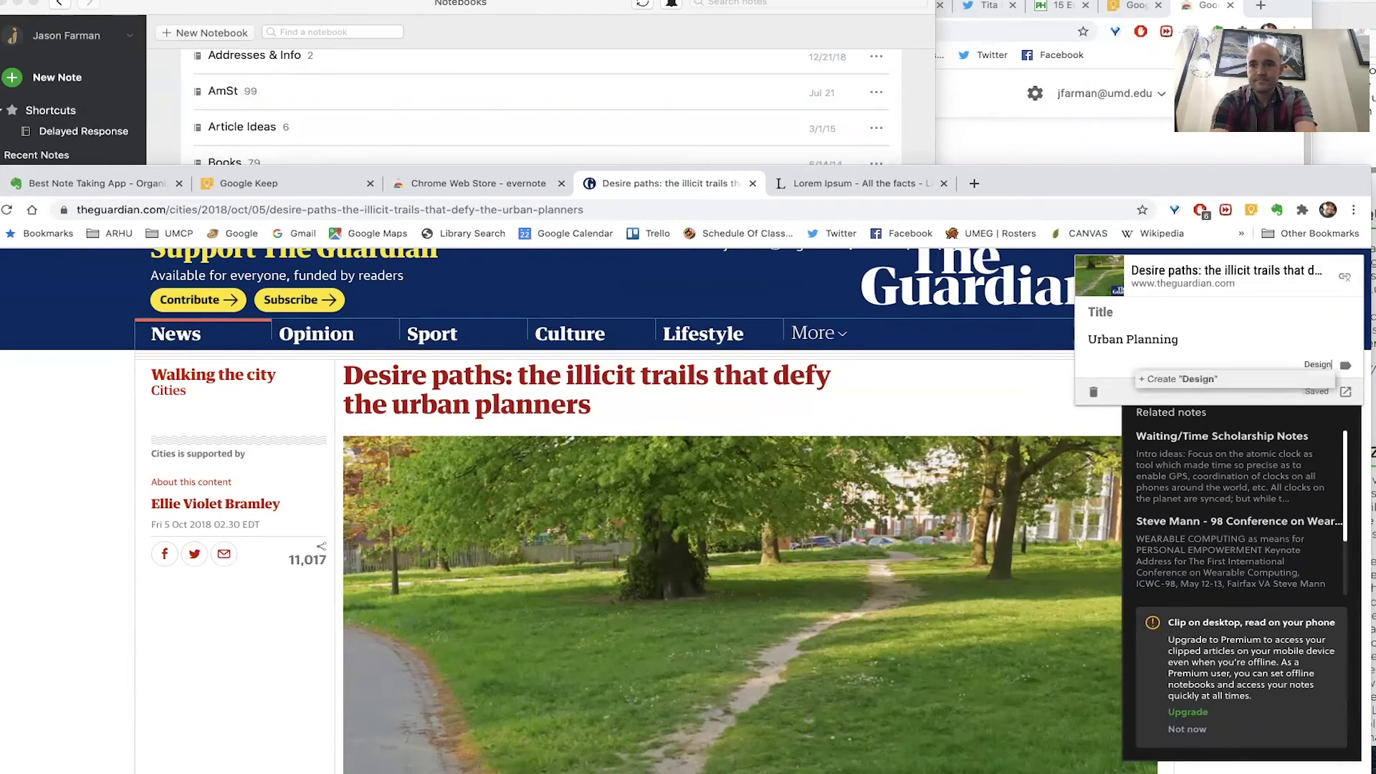
{"action": "key", "text": "Return"}
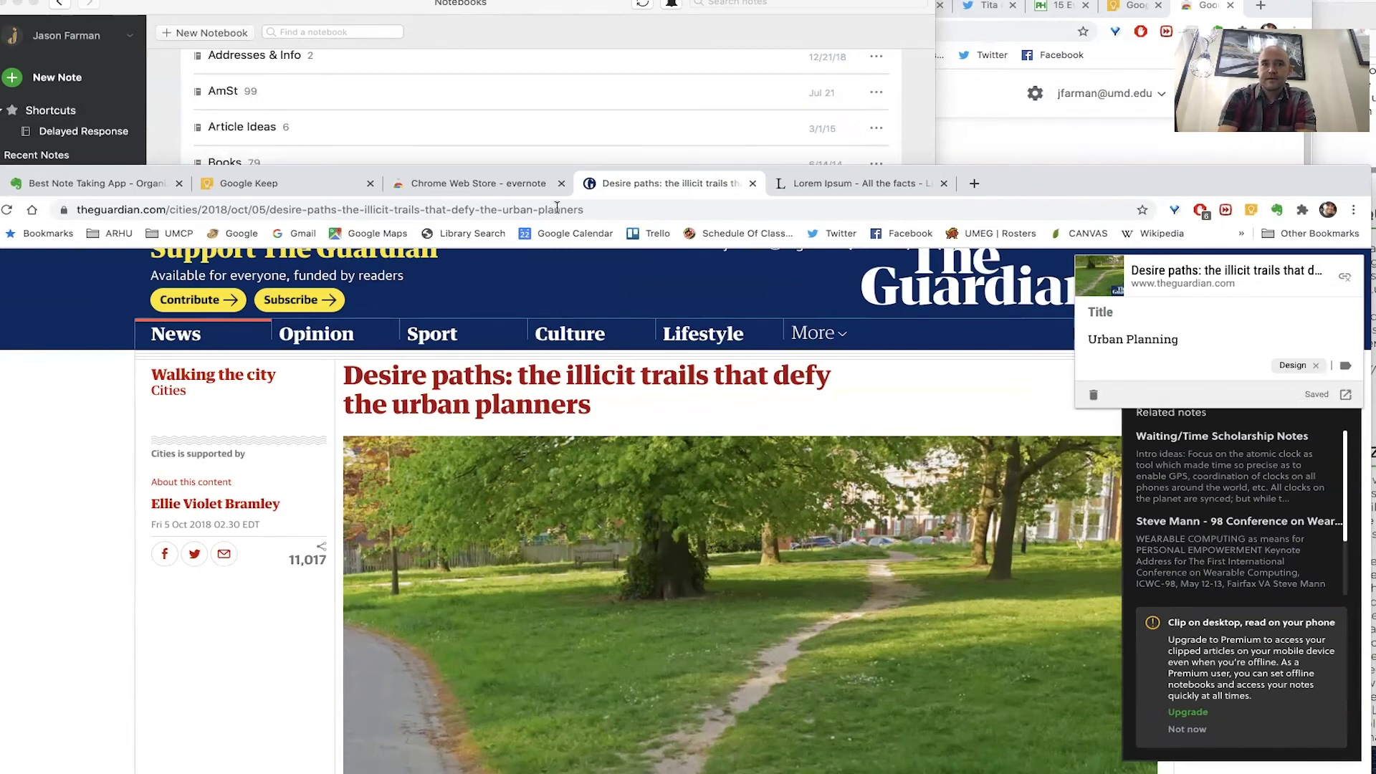
{"action": "left_click", "coordinate": [308, 188]}
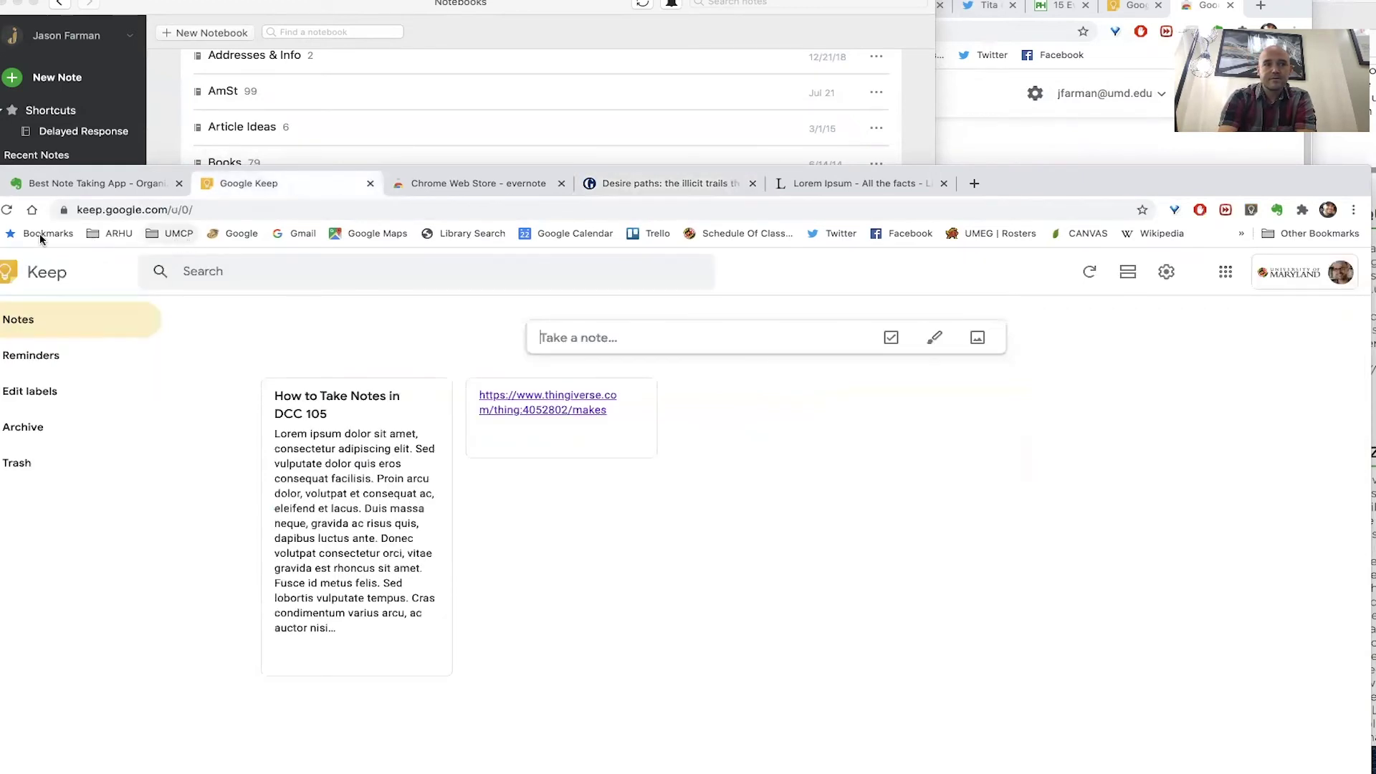
{"action": "left_click_drag", "start_coordinate": [947, 171], "coordinate": [980, 101]}
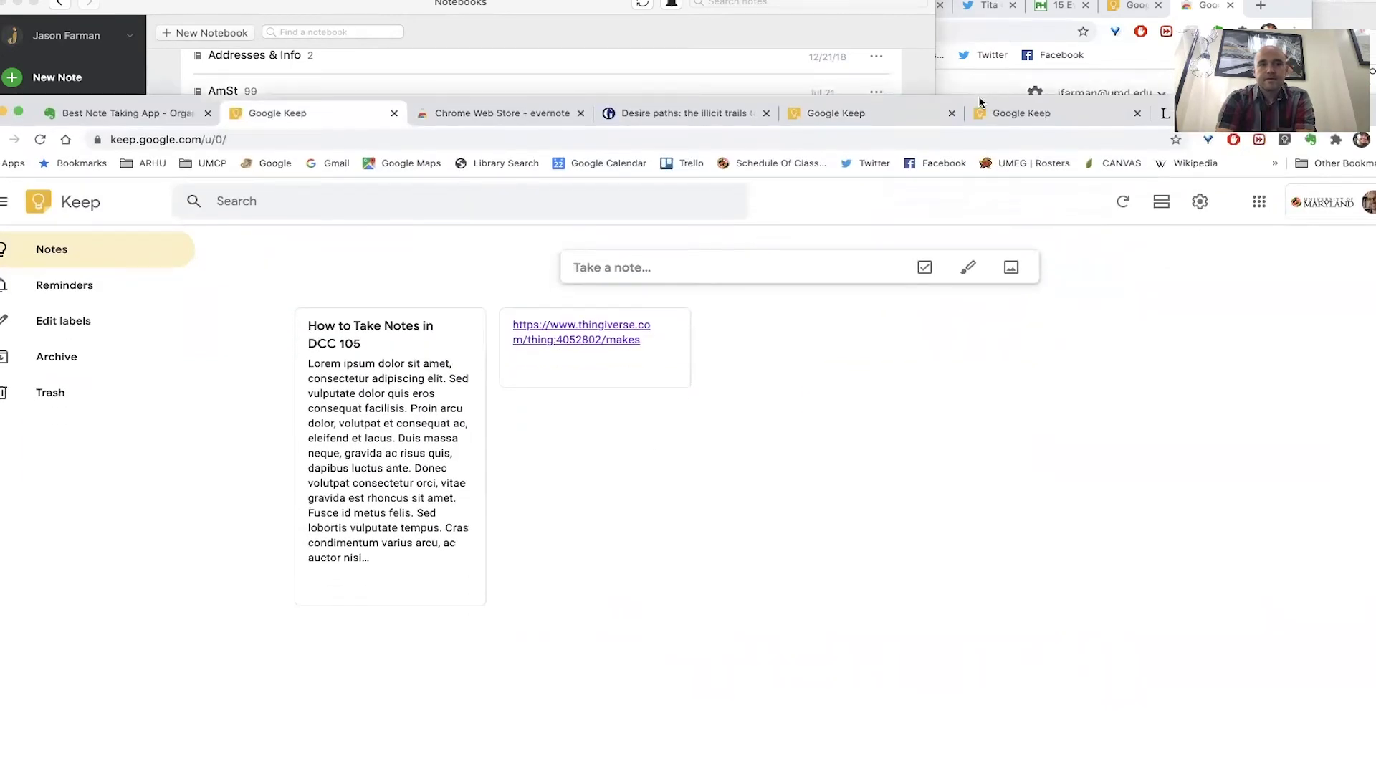